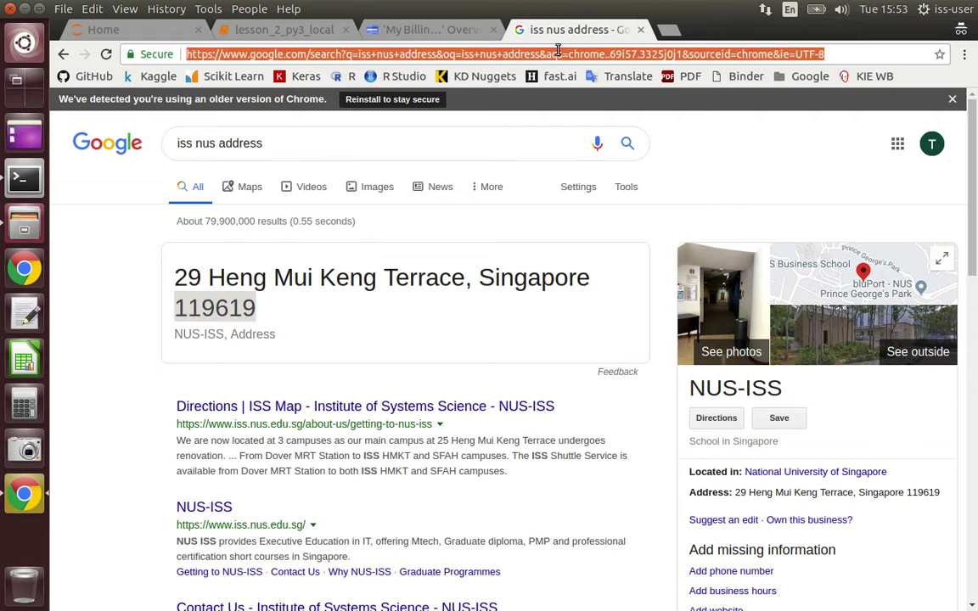
Search Google for the conversion of 300 usd to sgd
type("300 u")
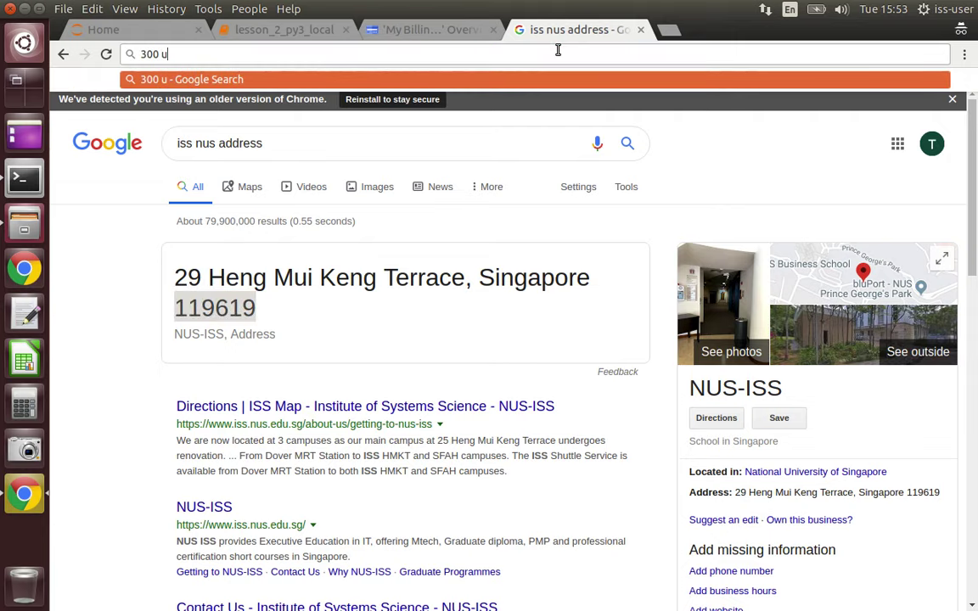
type("sd to sgd")
key("Return")
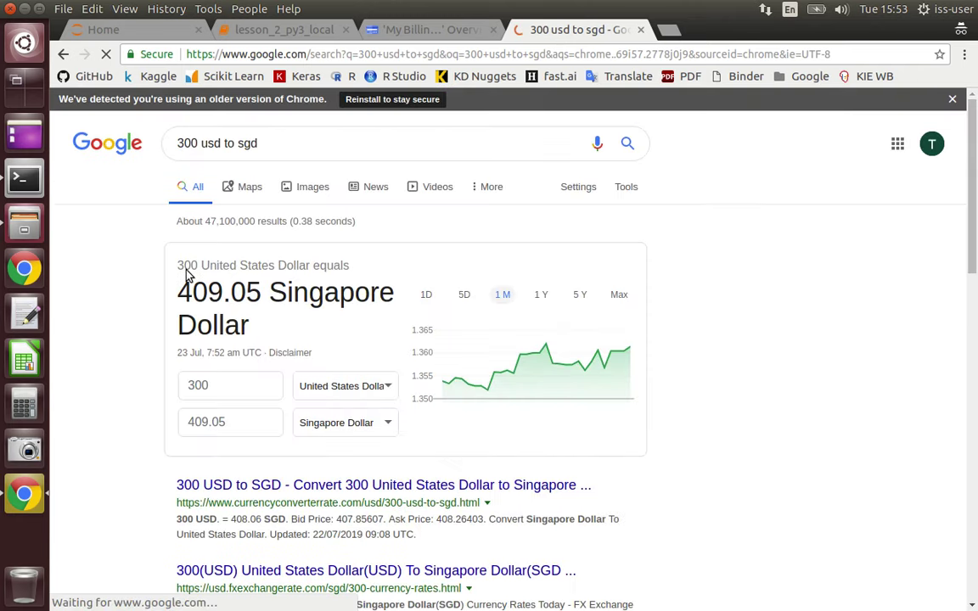
Upgrade the free-trial Google Cloud billing account to a full account and check the console notifications
left_click(425, 32)
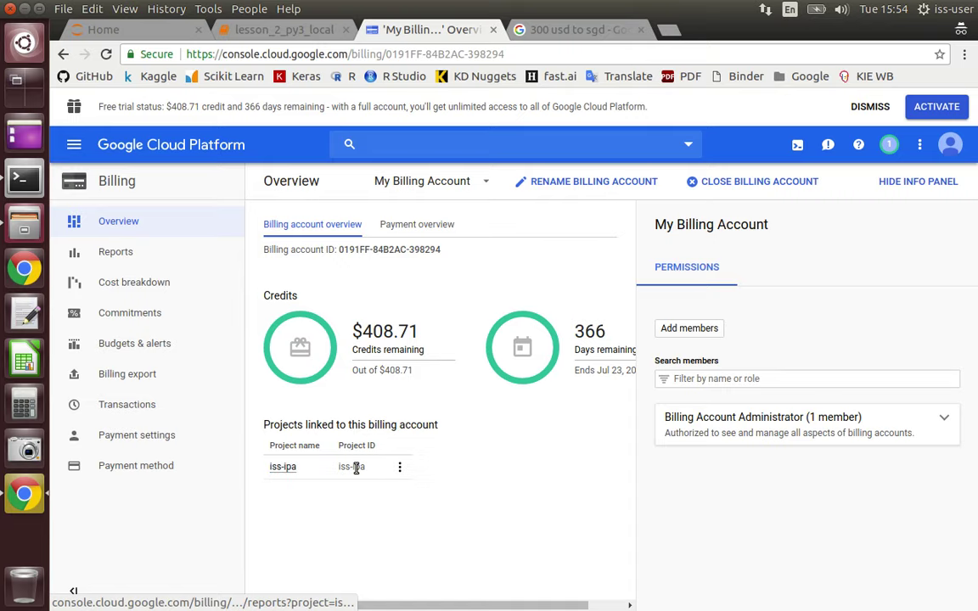
left_click(934, 112)
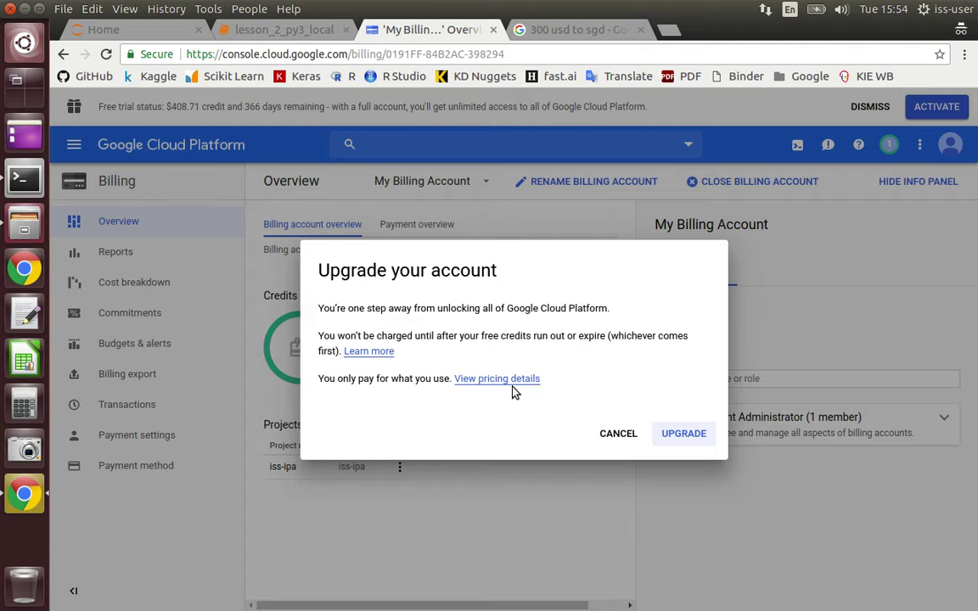
left_click(684, 435)
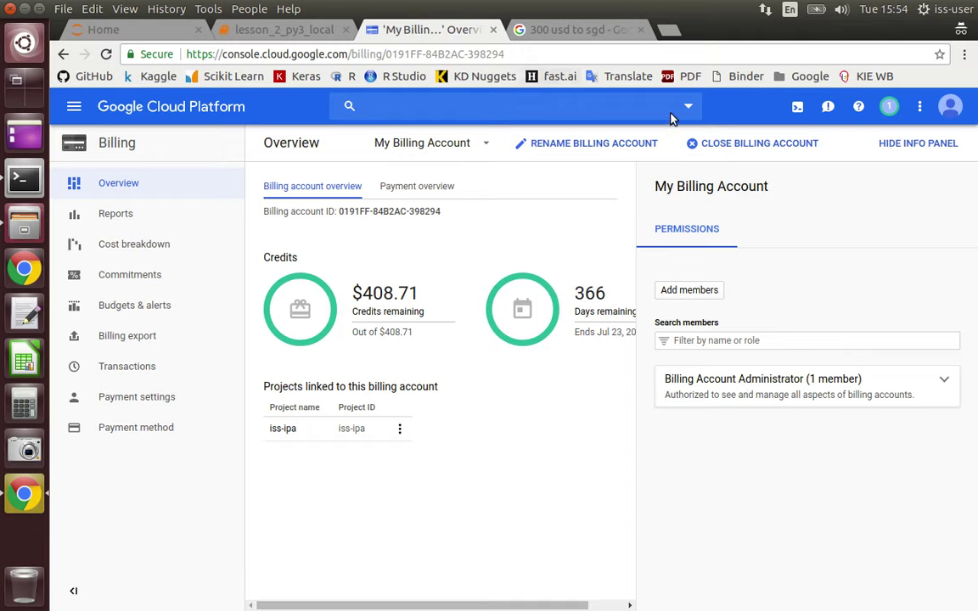
left_click(887, 108)
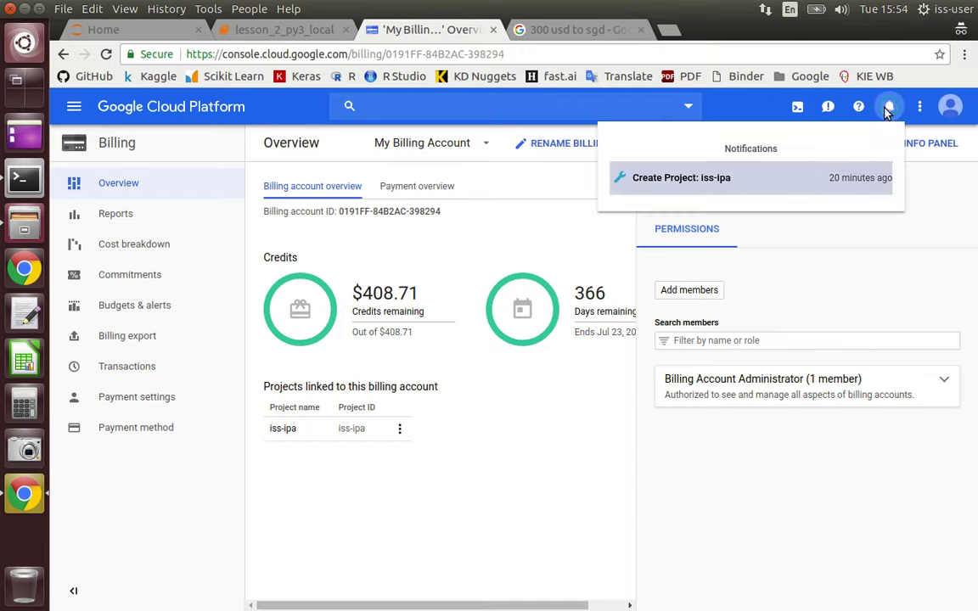
key("Escape")
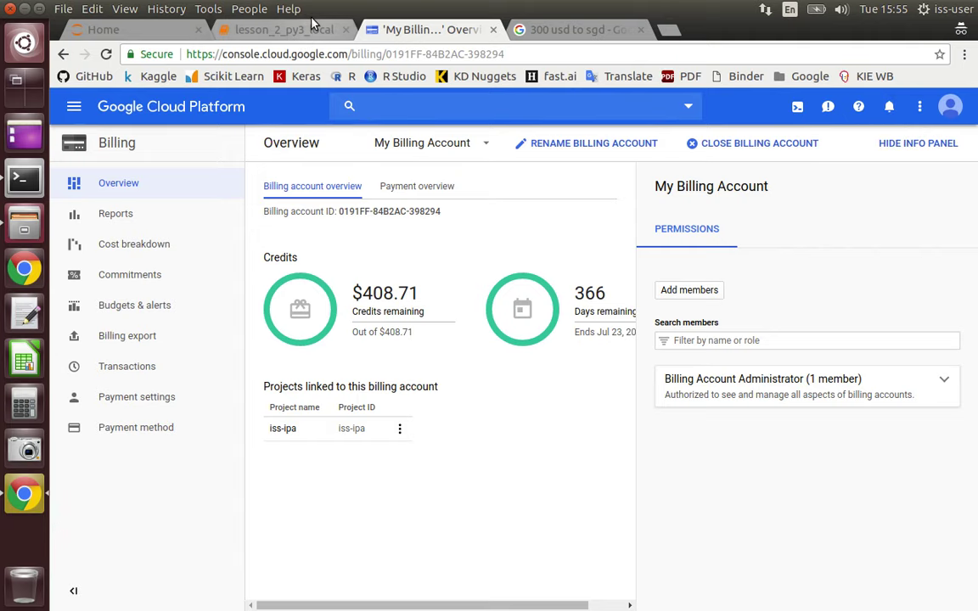
Switch to the lesson_2_py3_local notebook and rerun the didi_label_detection cell on image/ISSGZ.png
left_click(281, 27)
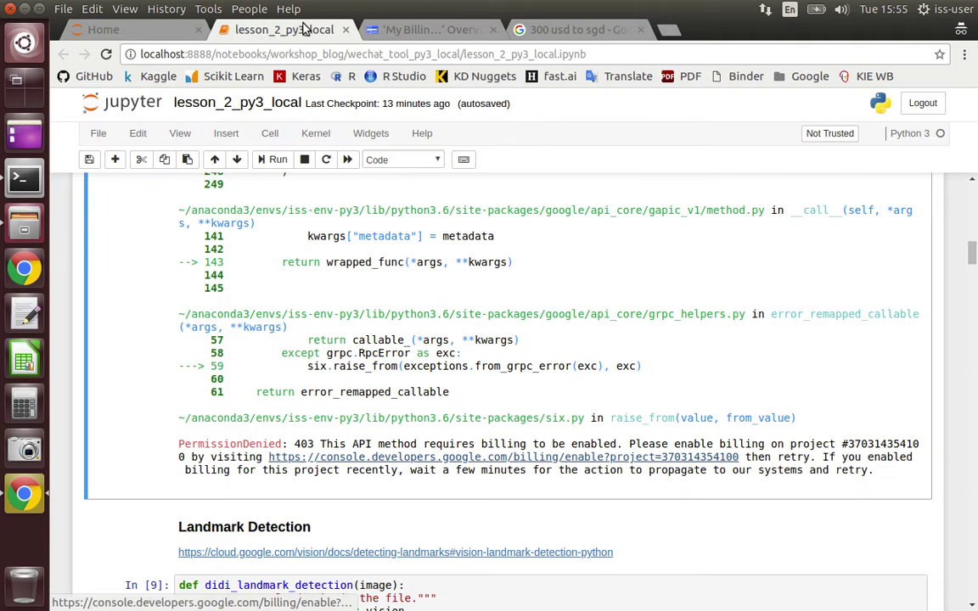
scroll(185, 316, "up", 1)
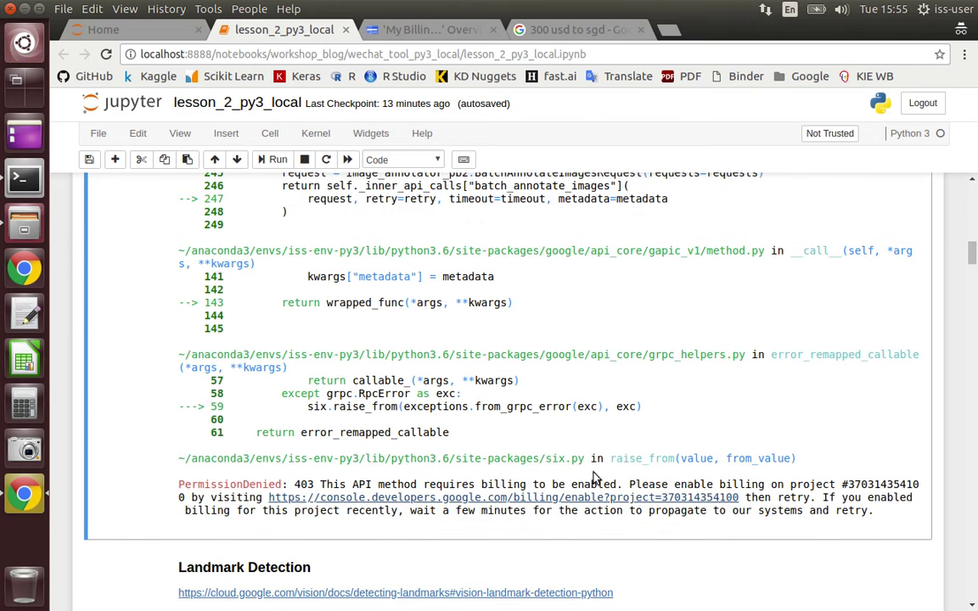
scroll(242, 398, "up", 15)
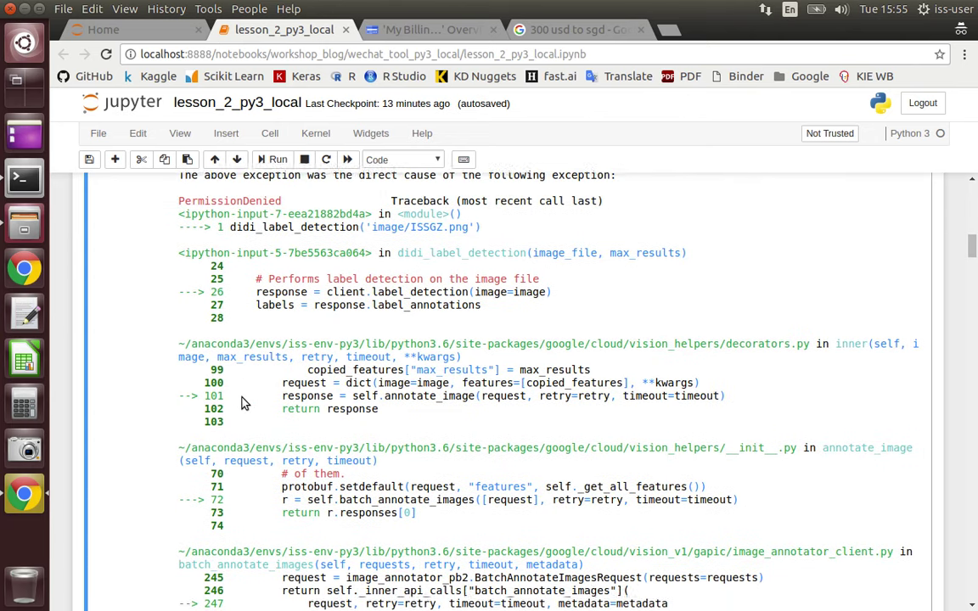
scroll(243, 399, "up", 13)
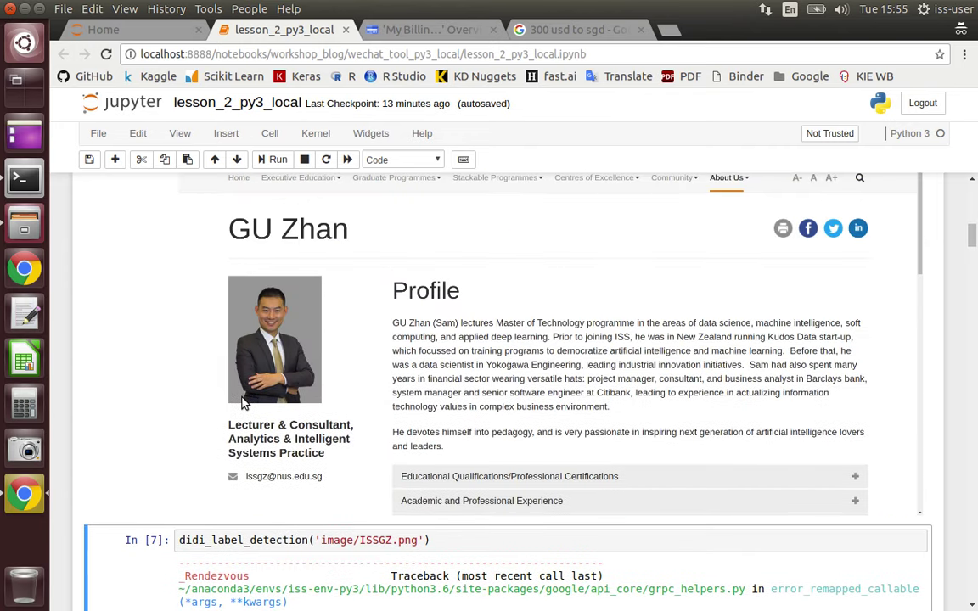
scroll(242, 404, "down", 3)
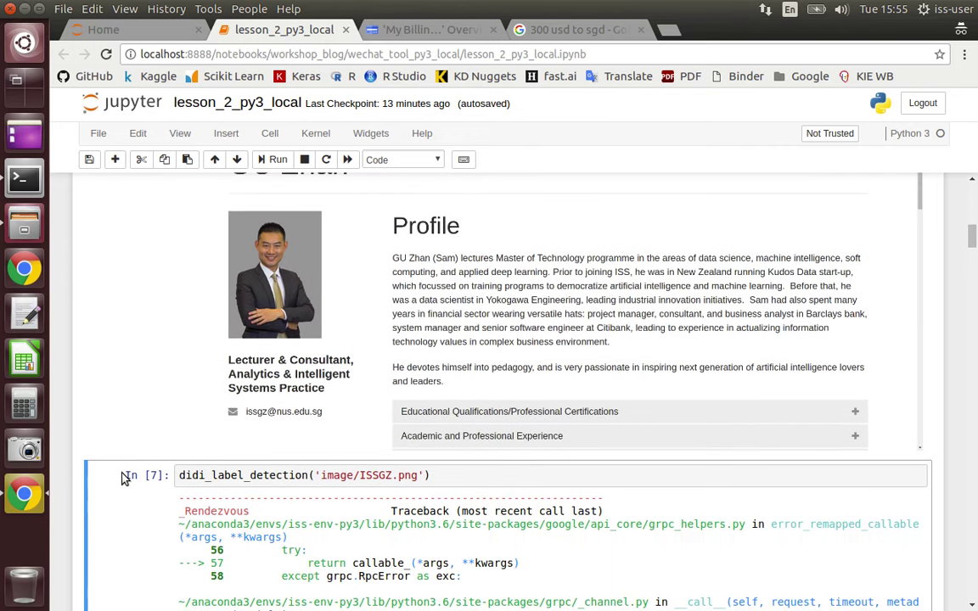
key("shift+Return")
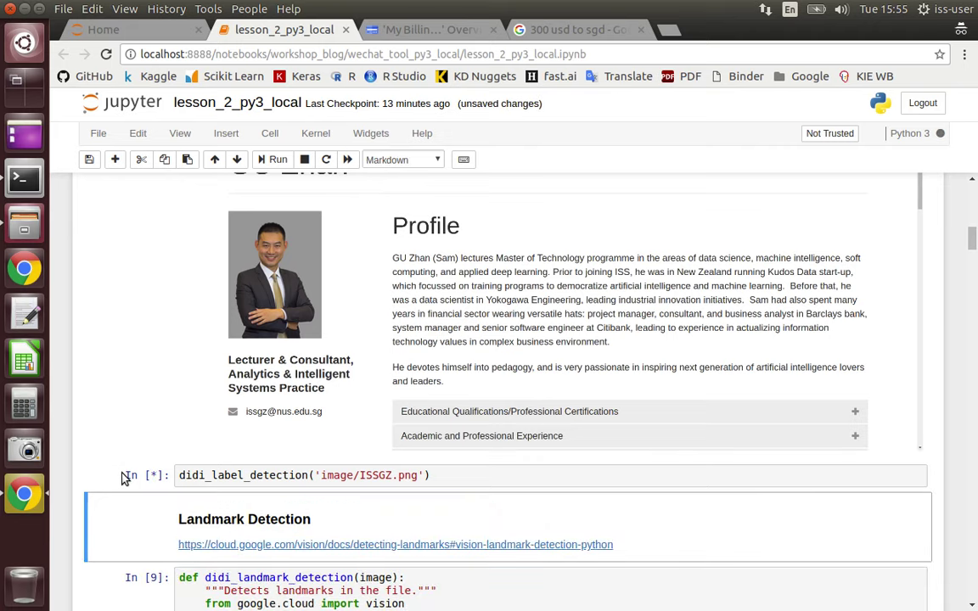
Examine the label detection output with its descriptions and scores, comparing it with the source image ISSGZ.png
scroll(123, 479, "down", 4)
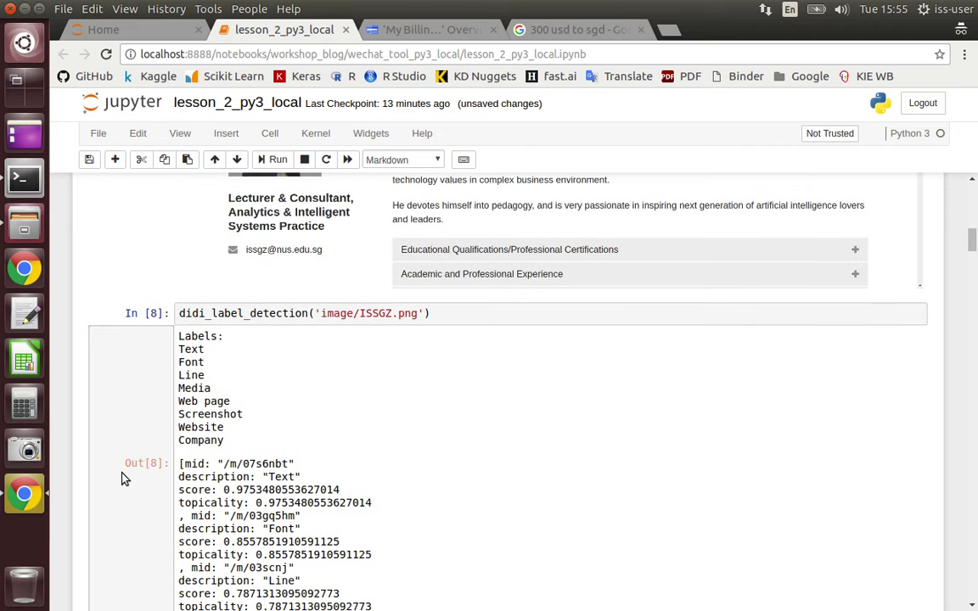
scroll(127, 448, "down", 2)
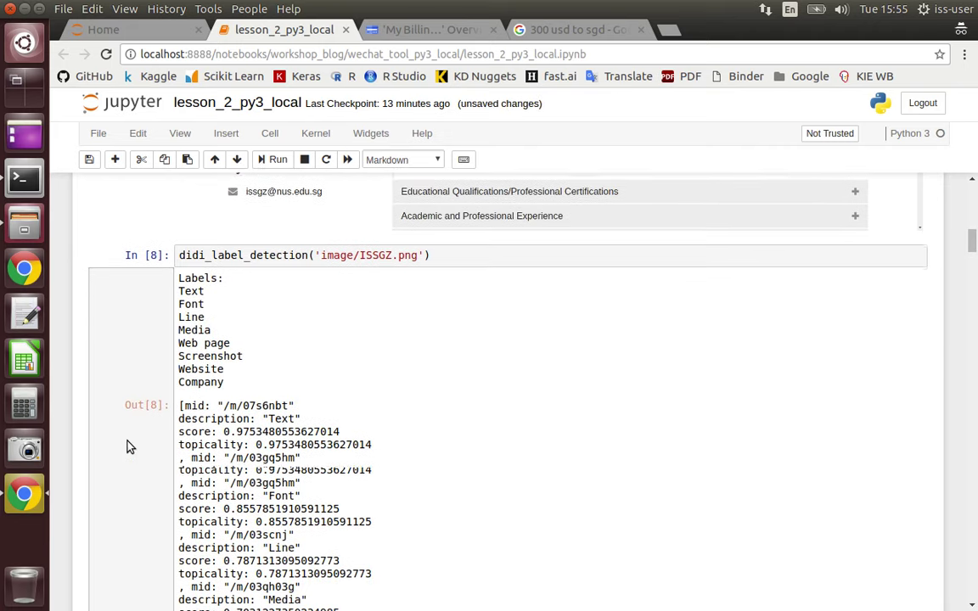
scroll(131, 433, "down", 1)
scroll(131, 431, "down", 2)
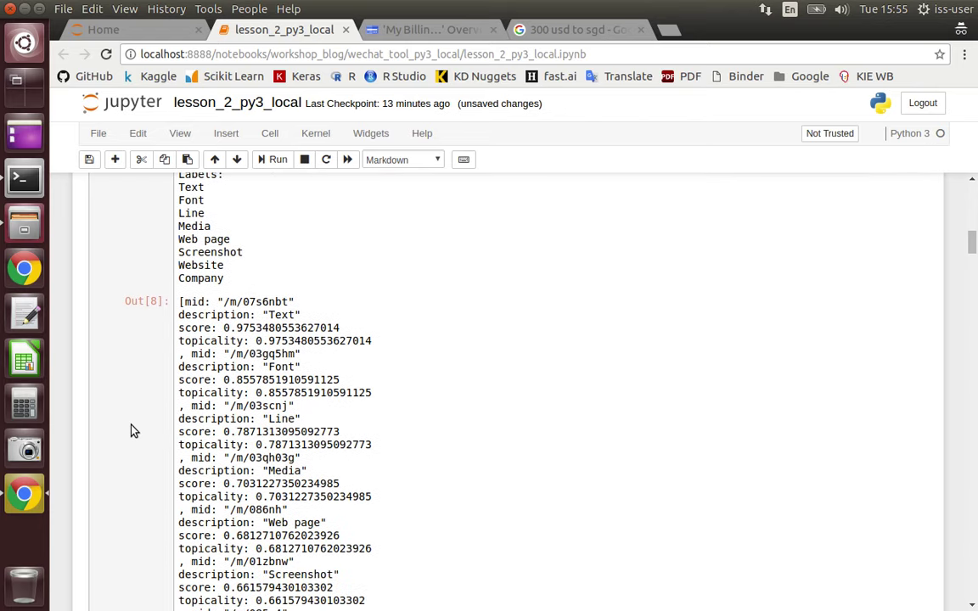
scroll(131, 430, "down", 2)
scroll(131, 430, "down", 2)
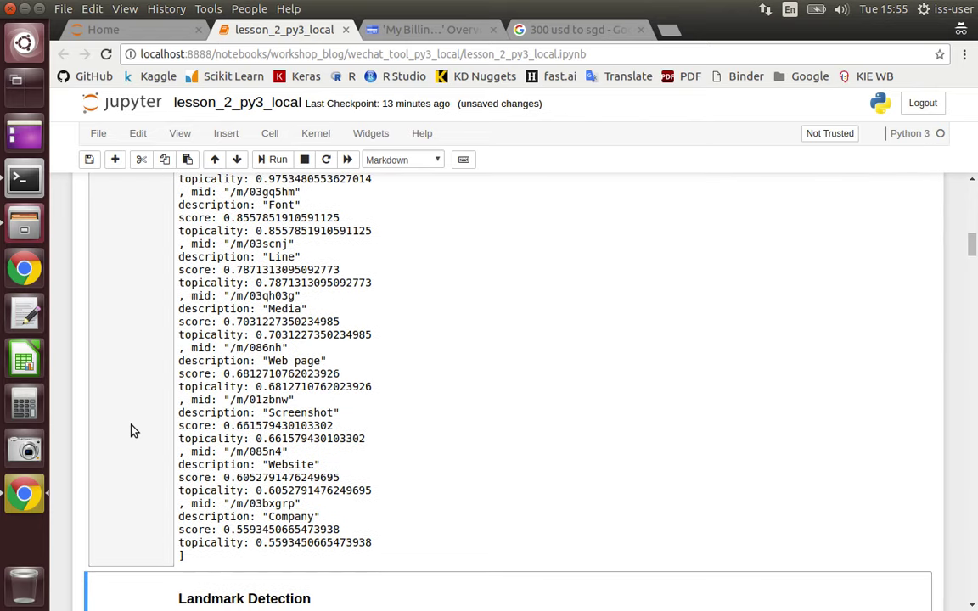
scroll(132, 430, "up", 1)
scroll(132, 430, "up", 5)
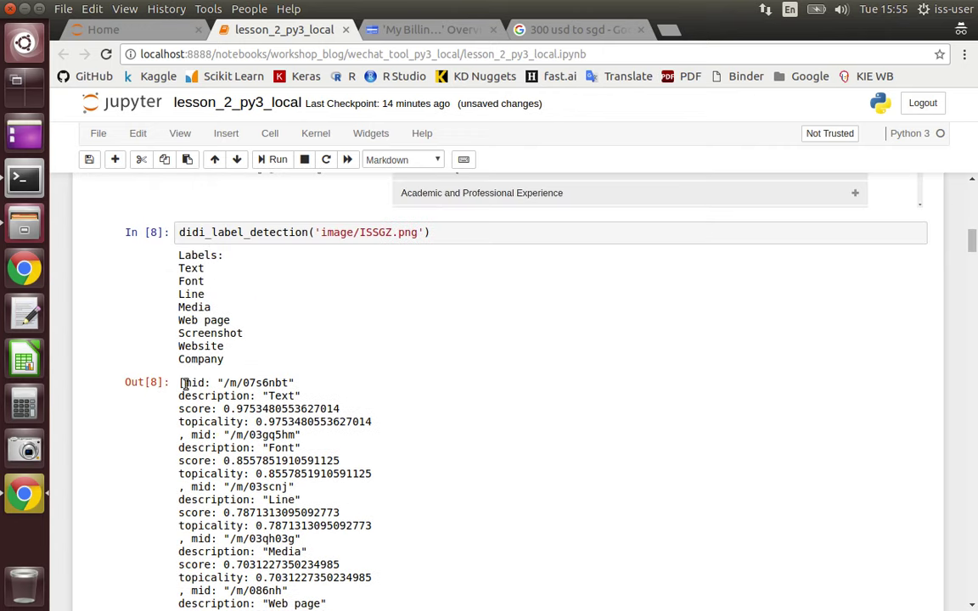
scroll(143, 428, "down", 2)
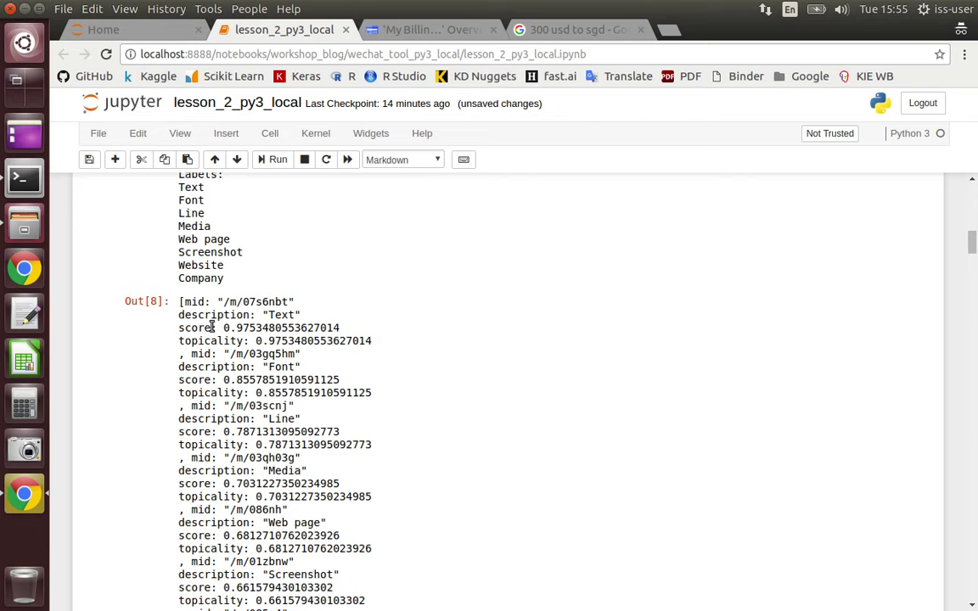
scroll(129, 405, "up", 10)
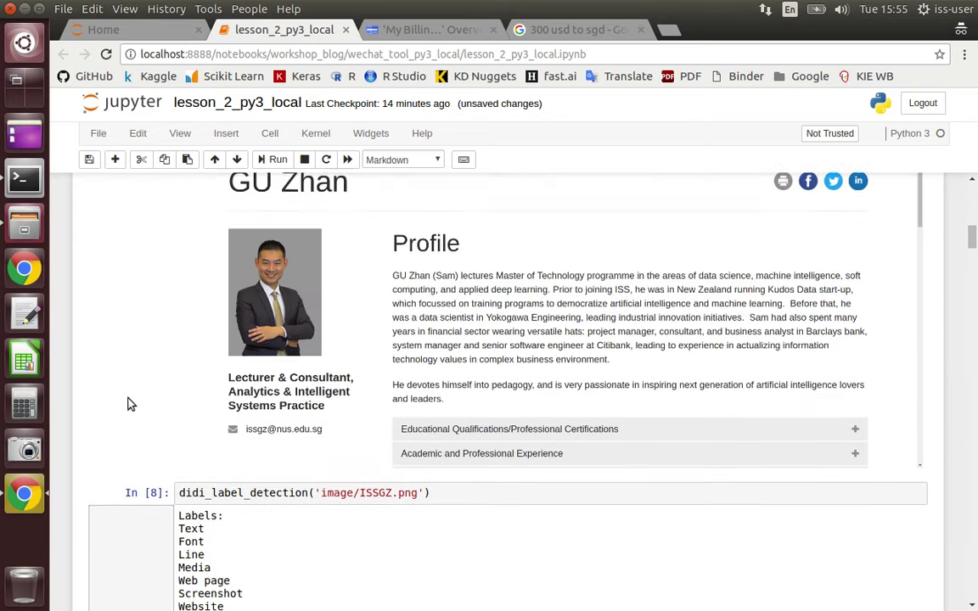
scroll(129, 404, "down", 1)
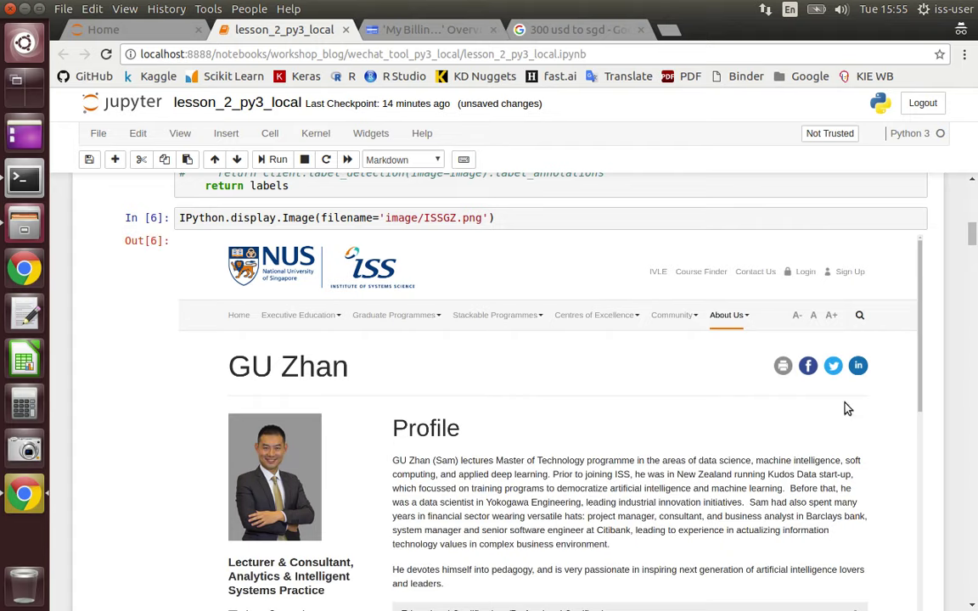
scroll(924, 416, "down", 4)
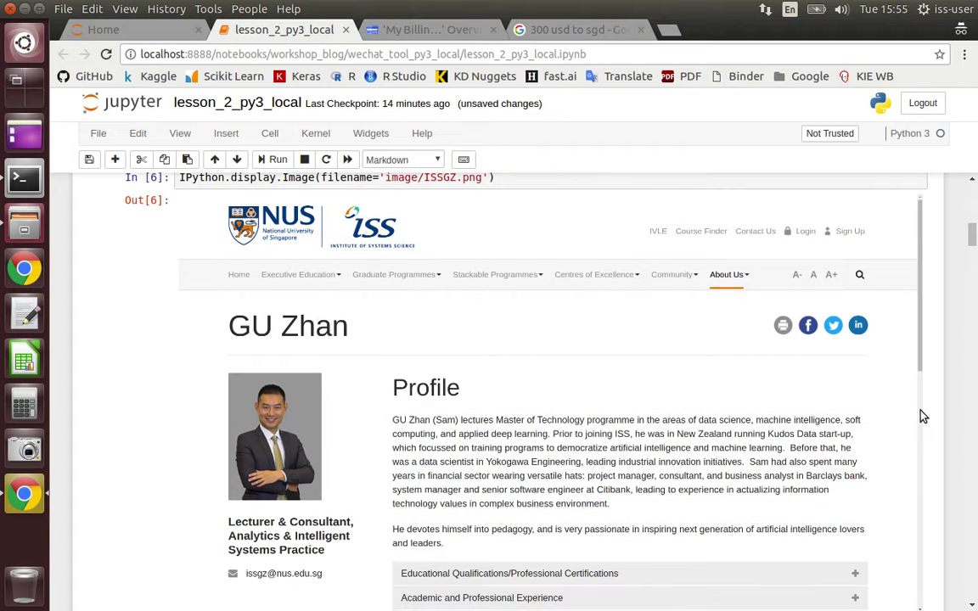
scroll(923, 416, "down", 12)
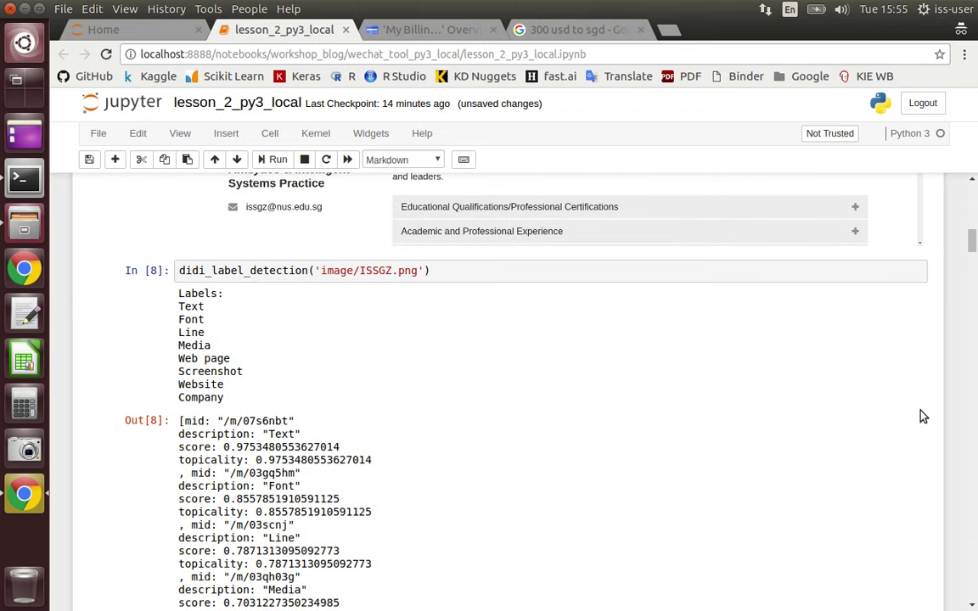
Run the Landmark Detection cells through the didi_landmark_detection call on image/new-york-statue-of-liberty.jpg
scroll(924, 416, "down", 12)
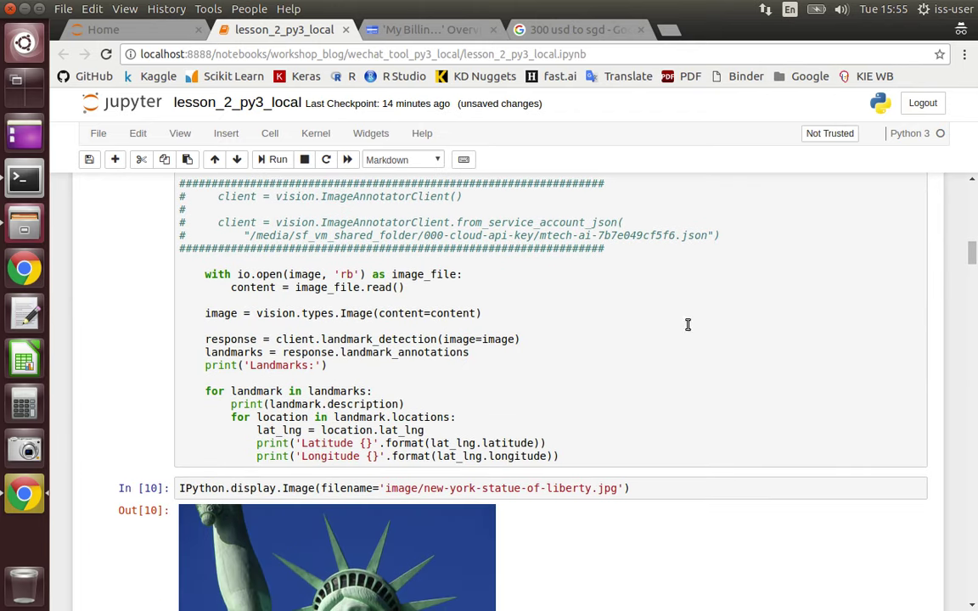
scroll(178, 454, "up", 3)
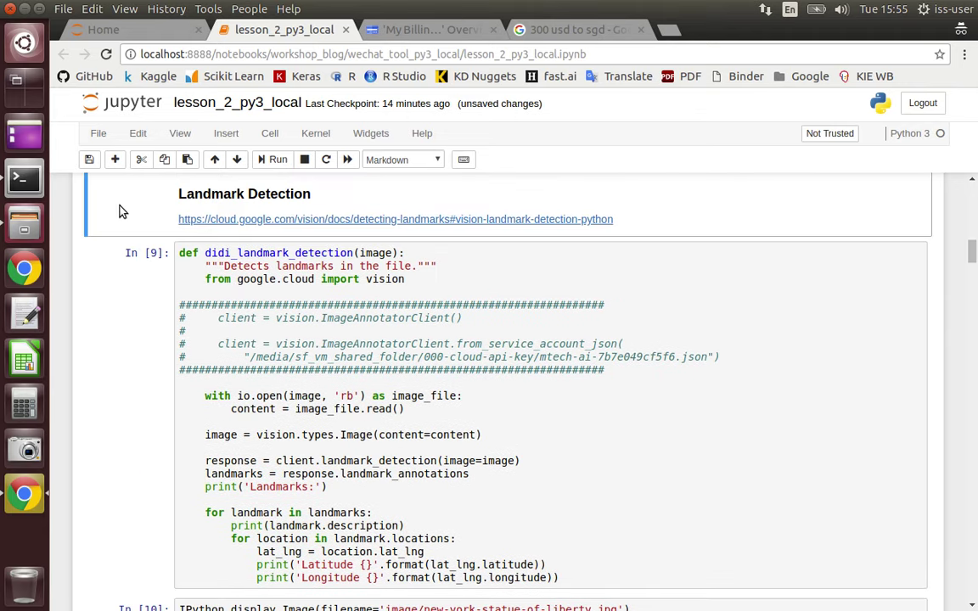
key("Down")
key("Down")
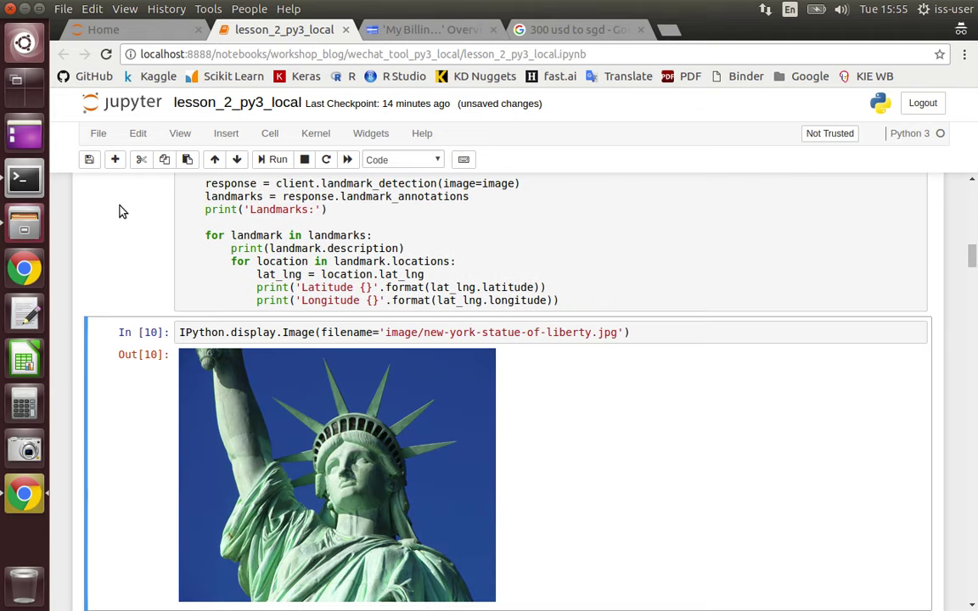
key("Down")
key("shift+Return")
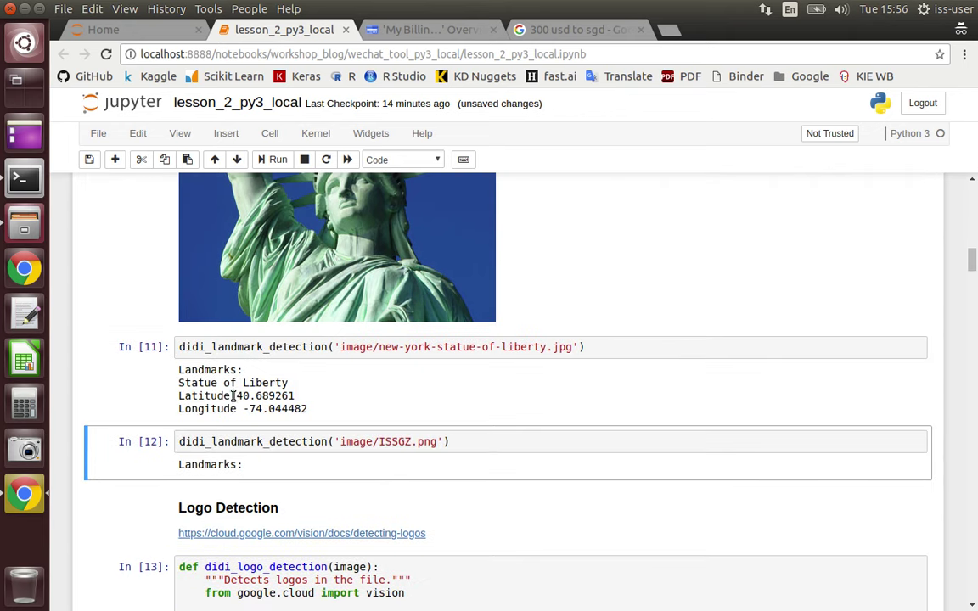
Rerun landmark detection on the Statue of Liberty image, and run it on image/ISSGZ.png
left_click(127, 360)
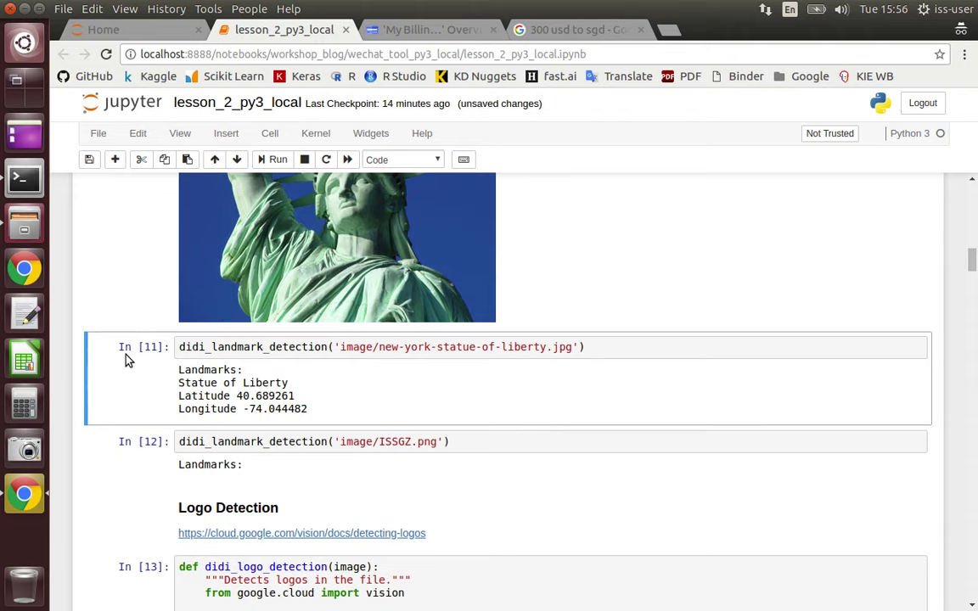
key("shift+Return")
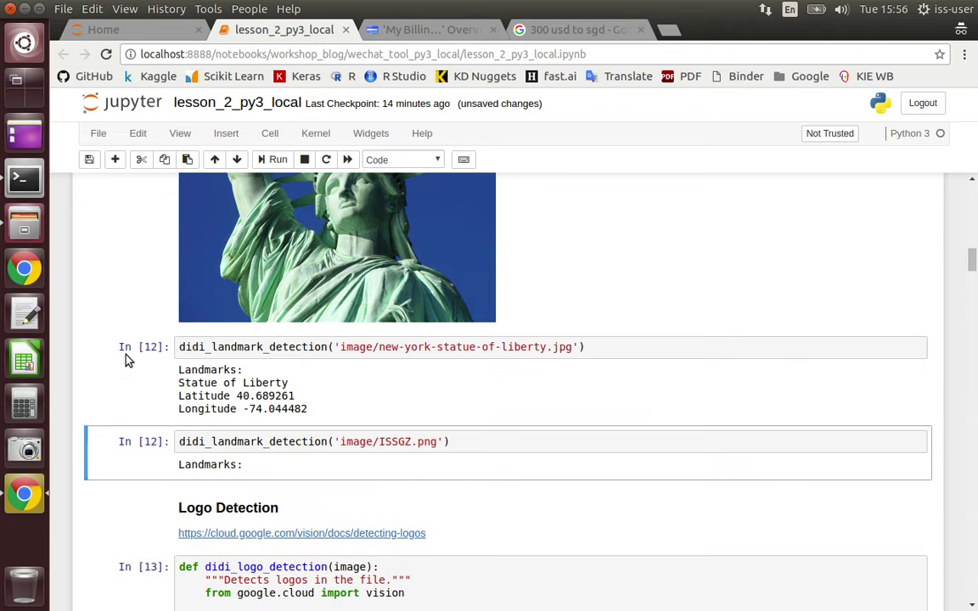
key("shift+Return")
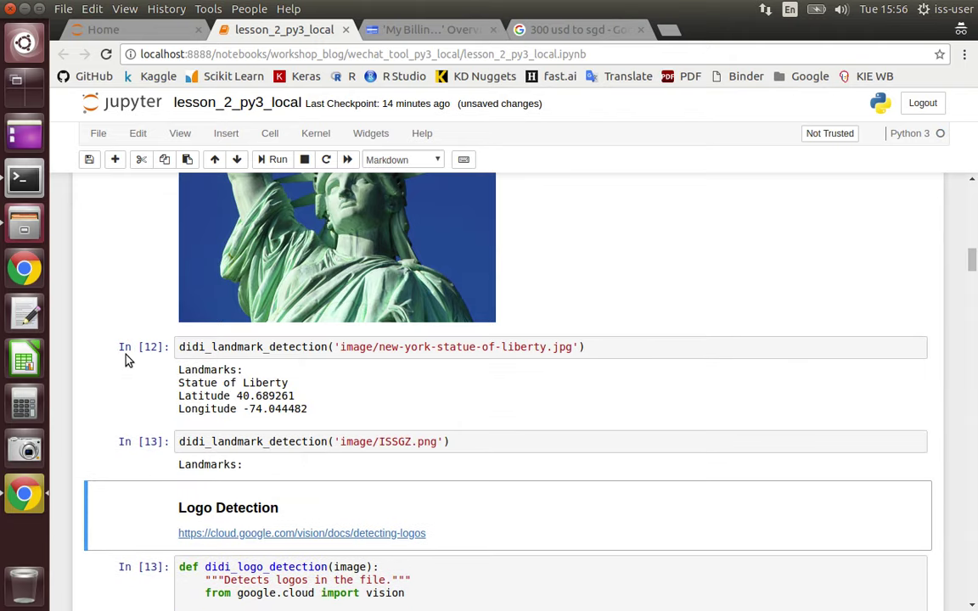
Run the didi_logo_detection definition and its call on image/ISSGZ.png
scroll(124, 510, "down", 5)
left_click(124, 510)
key("shift+Return")
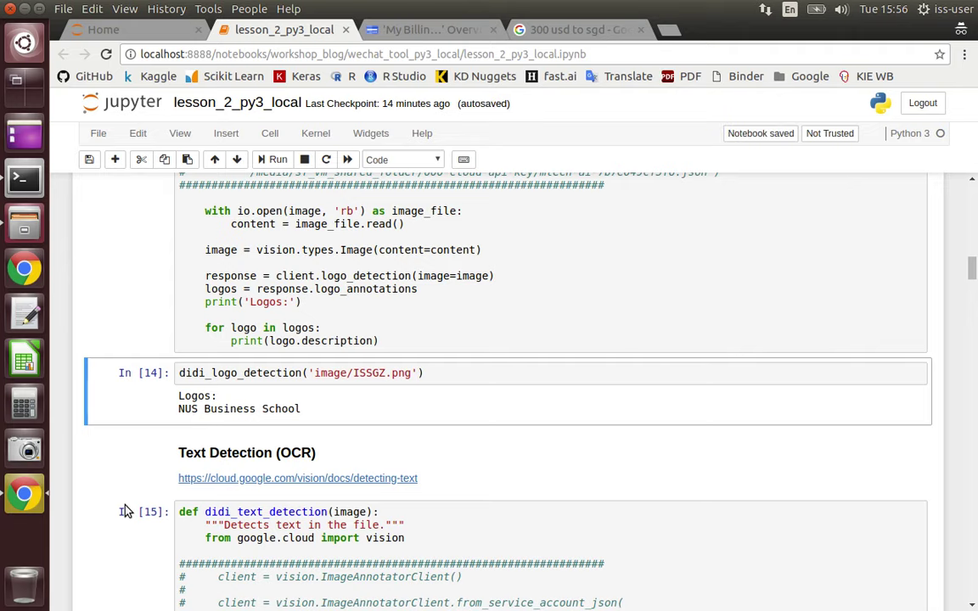
key("shift+Return")
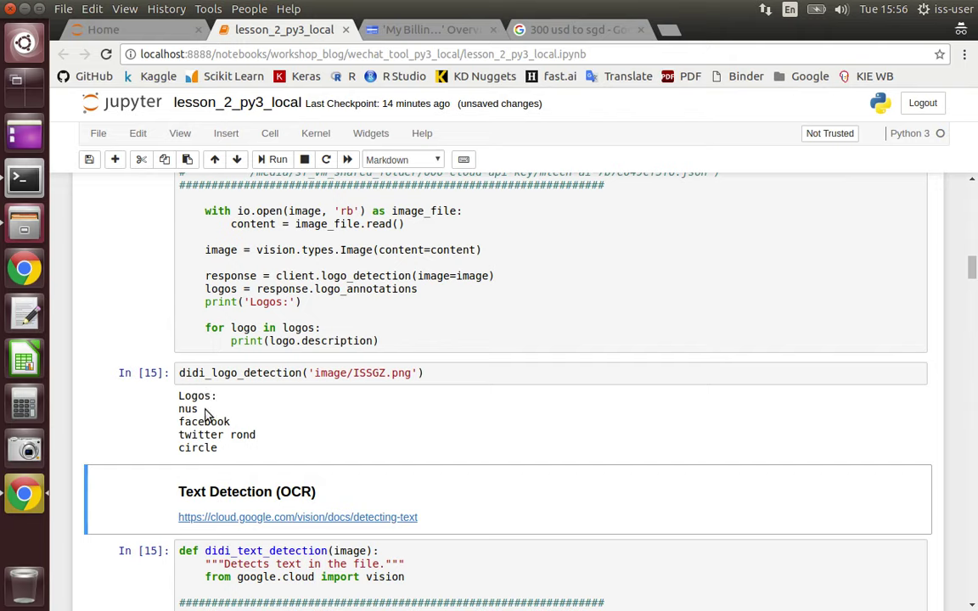
Run the Text Detection (OCR) cells: the didi_text_detection definition and its call on image/ISSGZ.png
right_click(141, 501)
left_click(120, 509)
scroll(120, 509, "down", 1)
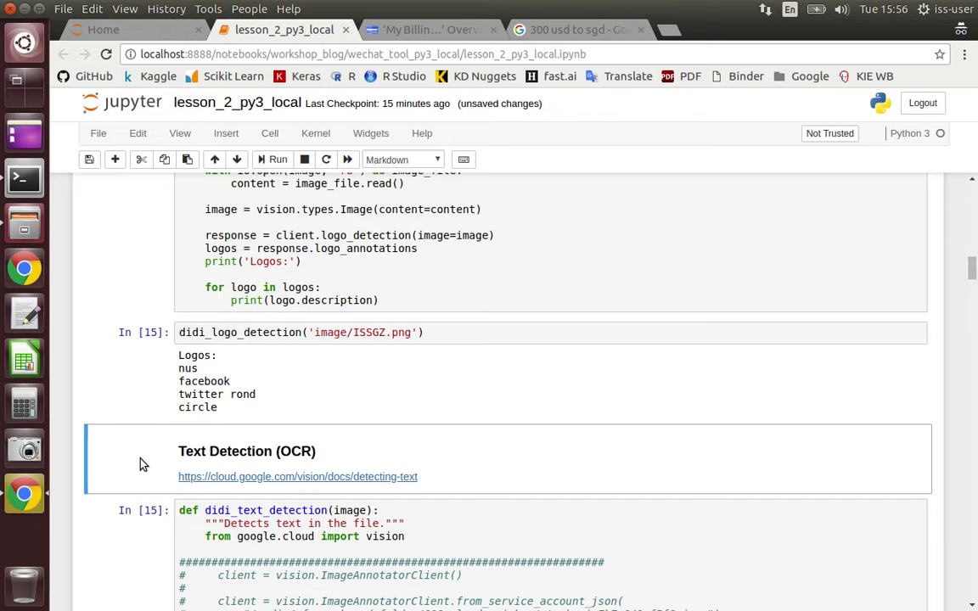
key("shift+Return")
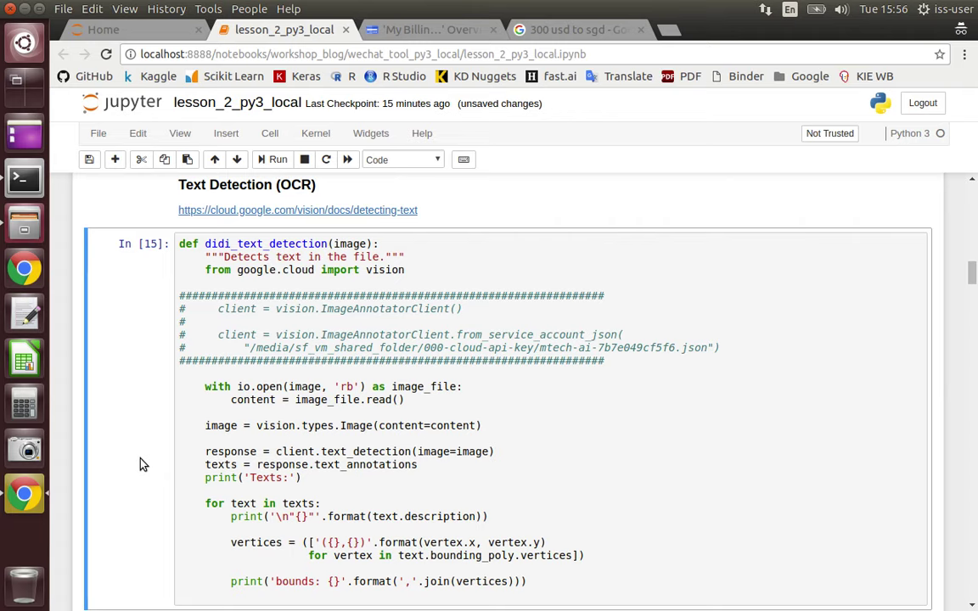
scroll(142, 465, "down", 5)
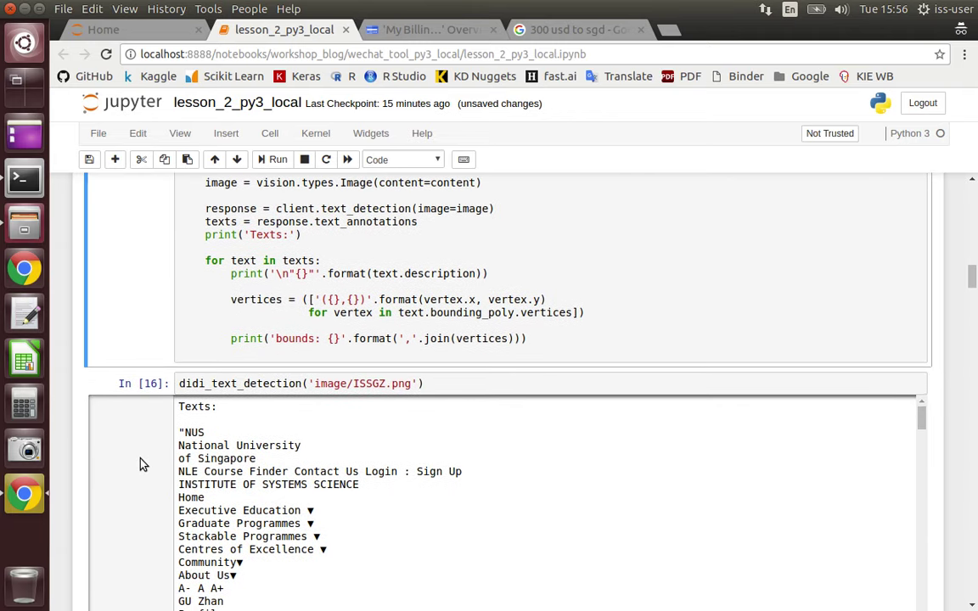
left_click(142, 465)
scroll(142, 464, "down", 3)
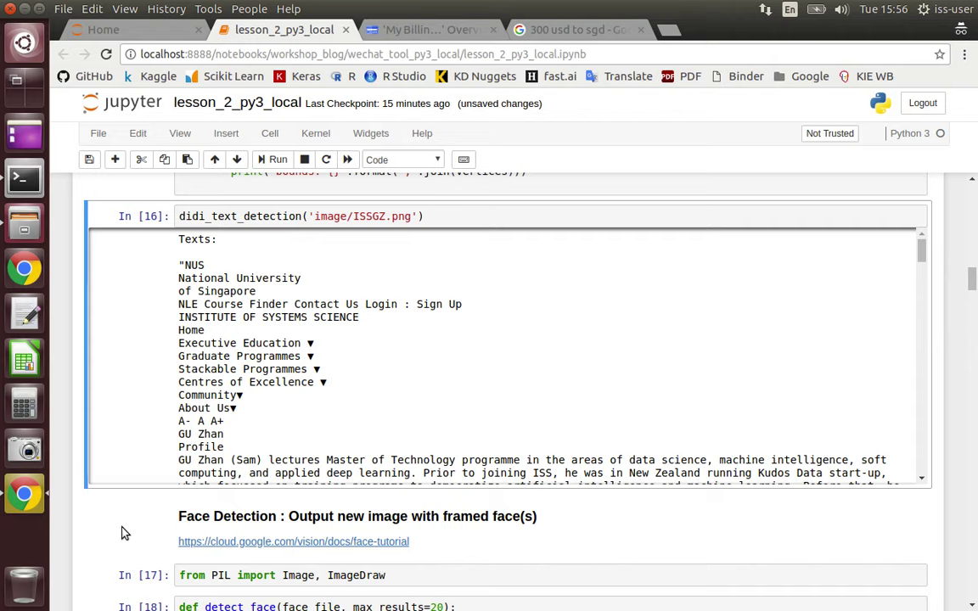
key("shift+Return")
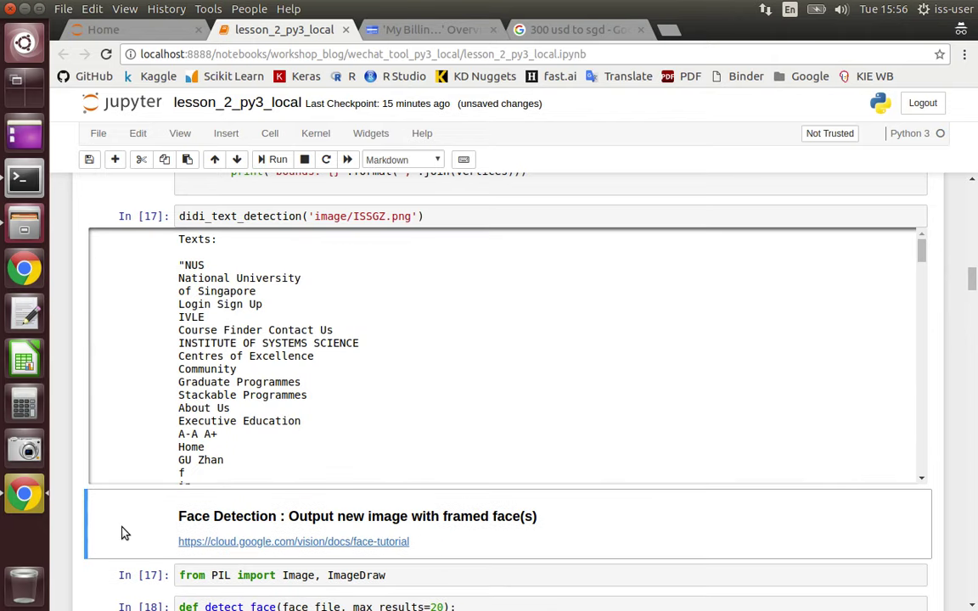
Expand the text detection output to examine the recognised text and each word's bounding coordinates, then return it to its compact scrolling view
left_click(143, 434)
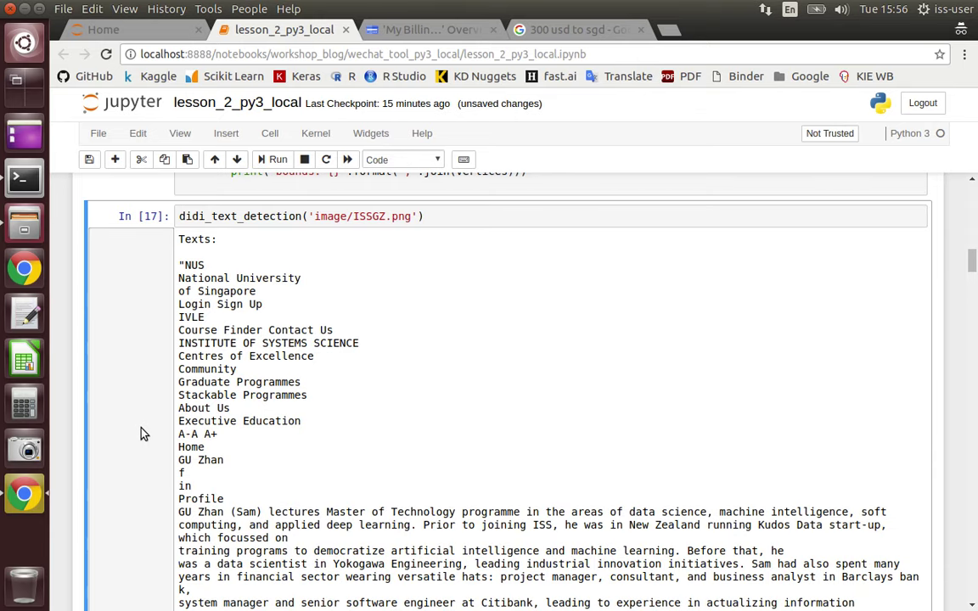
scroll(143, 434, "down", 1)
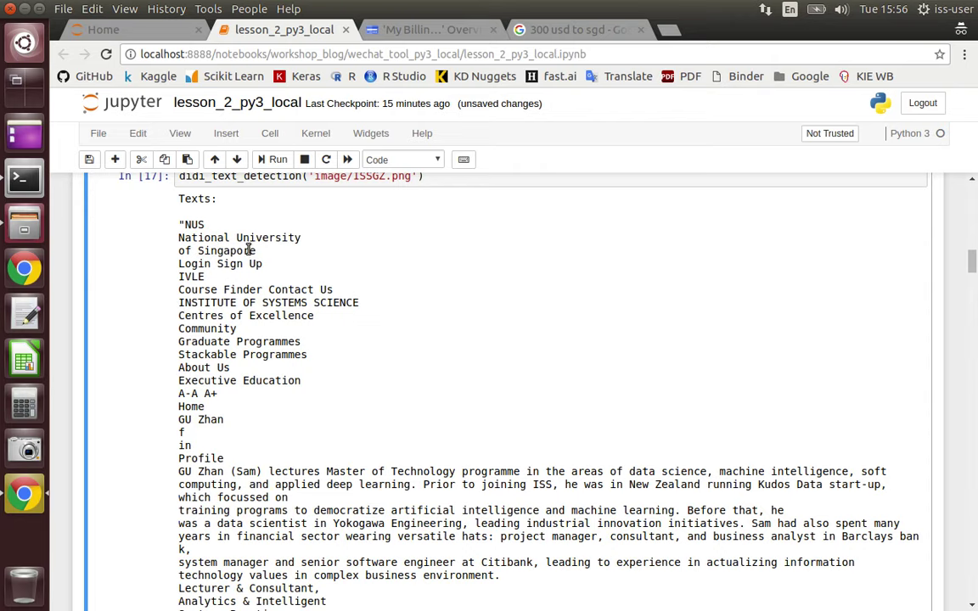
scroll(112, 452, "down", 1)
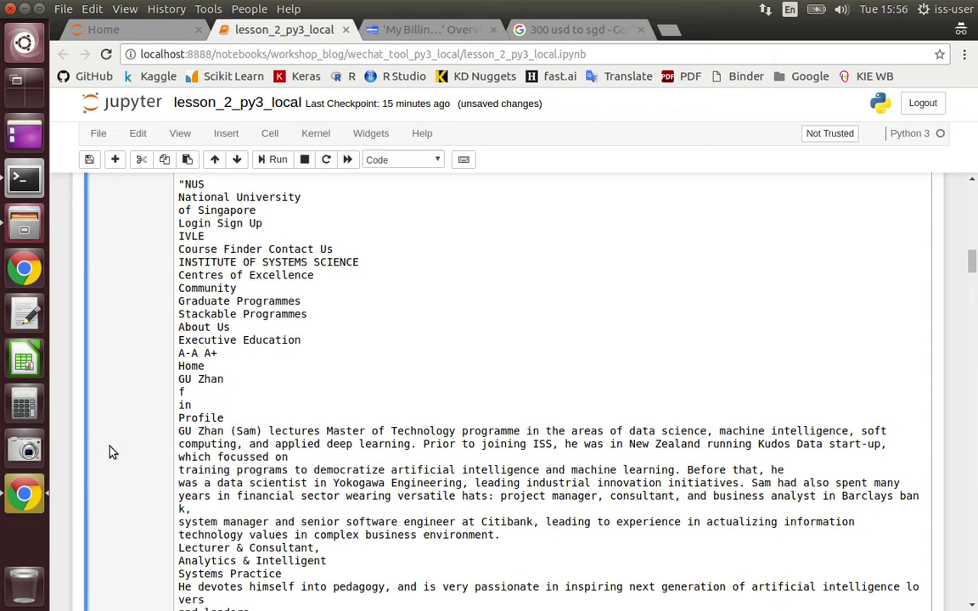
scroll(111, 450, "down", 1)
scroll(266, 443, "down", 3)
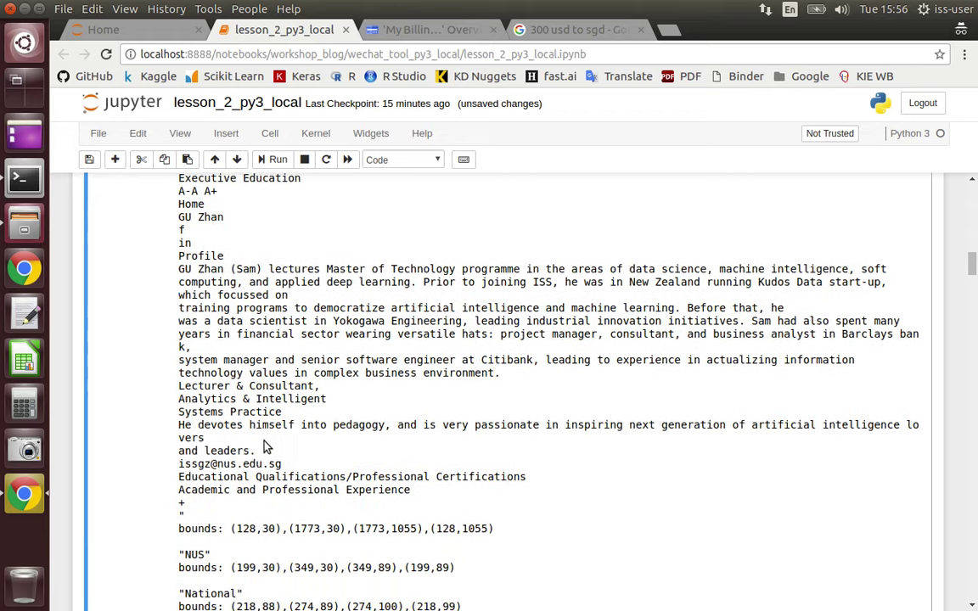
scroll(266, 445, "down", 3)
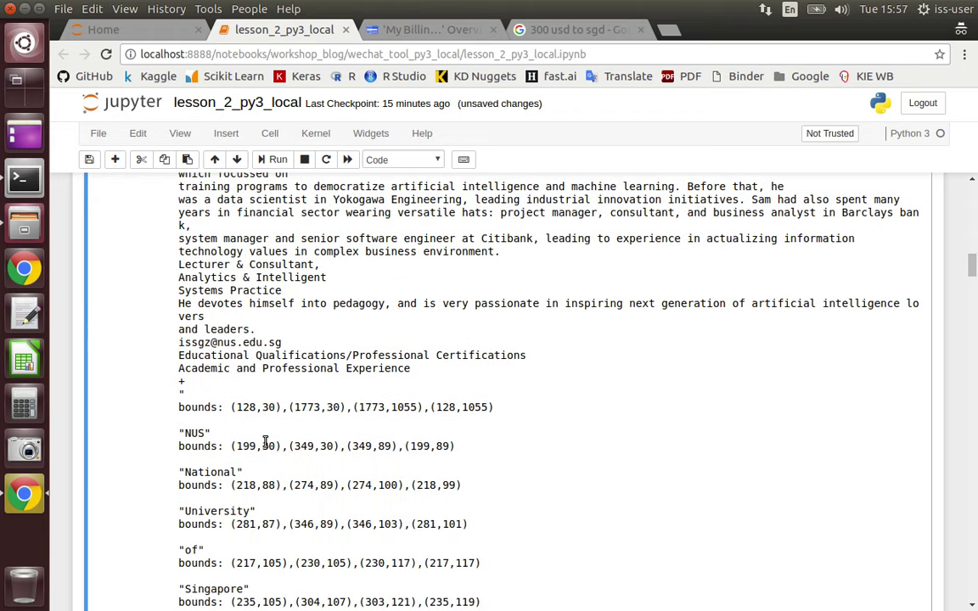
scroll(266, 443, "down", 3)
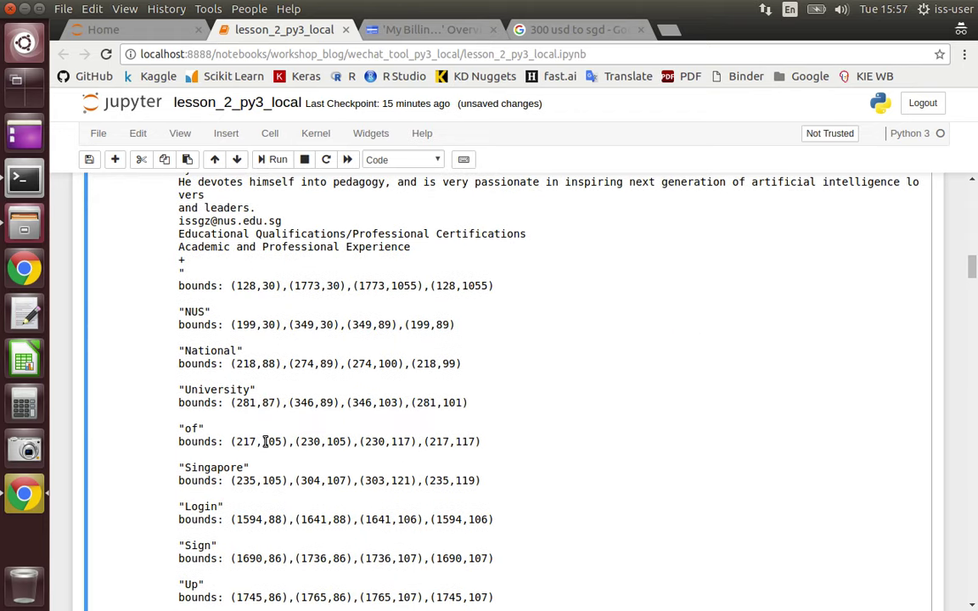
double_click(144, 430)
scroll(144, 432, "up", 4)
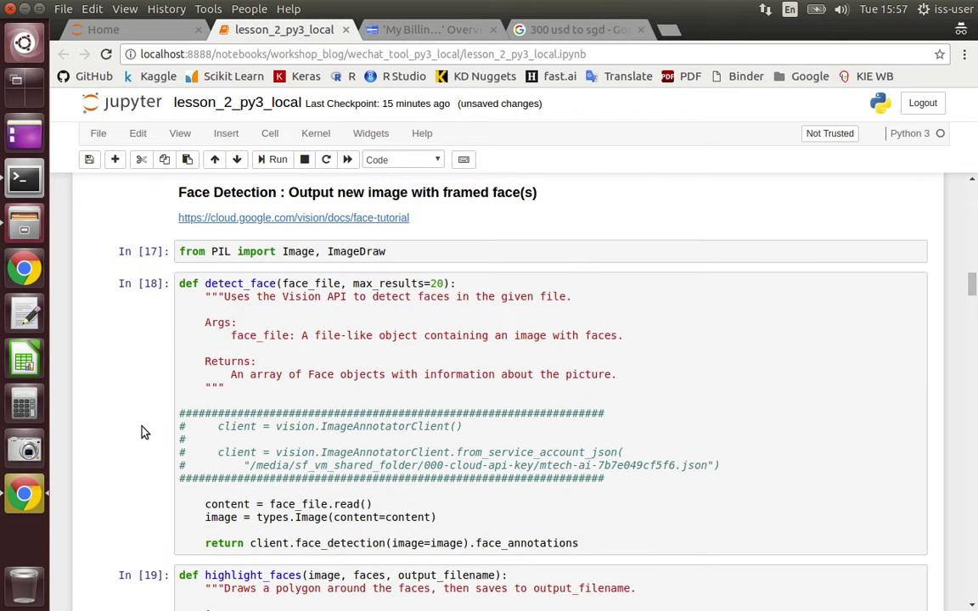
scroll(145, 432, "up", 5)
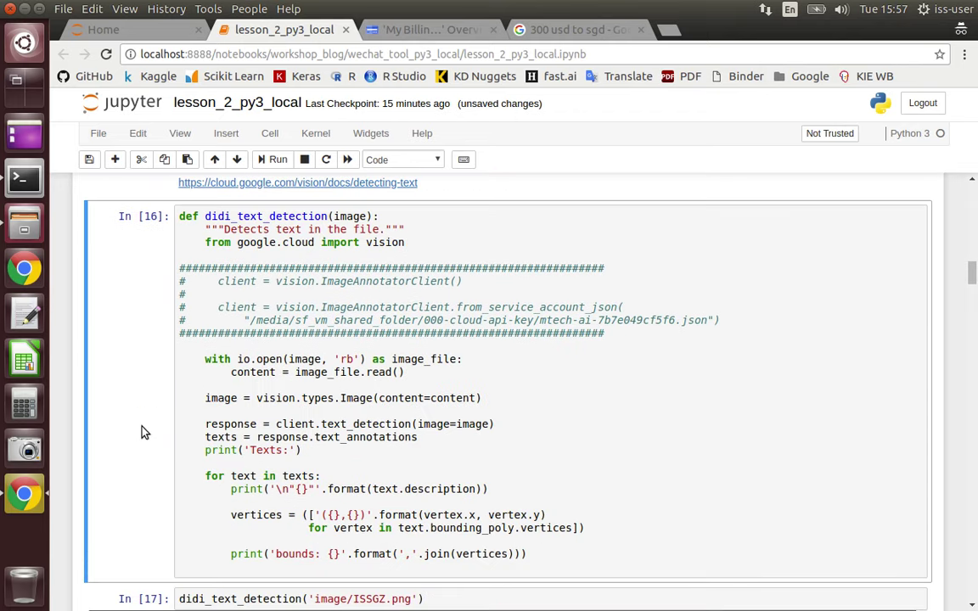
scroll(144, 433, "down", 3)
key("Down")
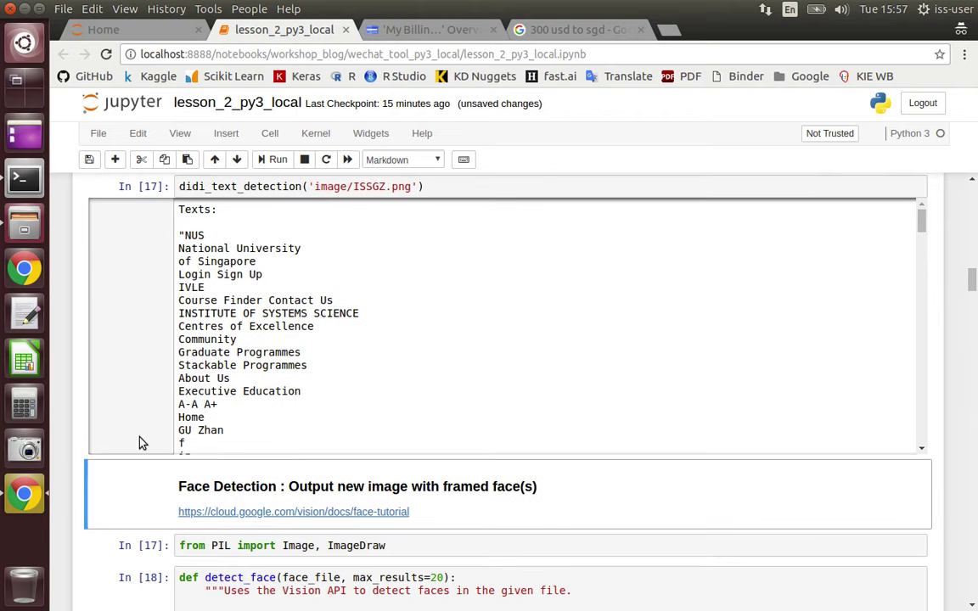
Run the framed-face detection cells from the PIL import through the display of image/ISS-testimony-sentiment.png
right_click(143, 429)
left_click(122, 486)
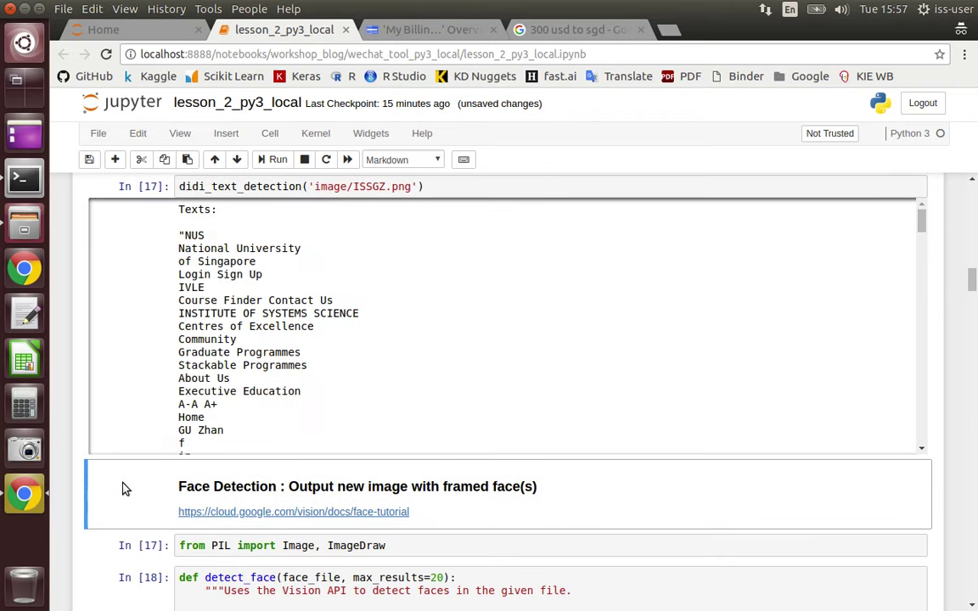
scroll(124, 490, "down", 3)
scroll(122, 487, "down", 3)
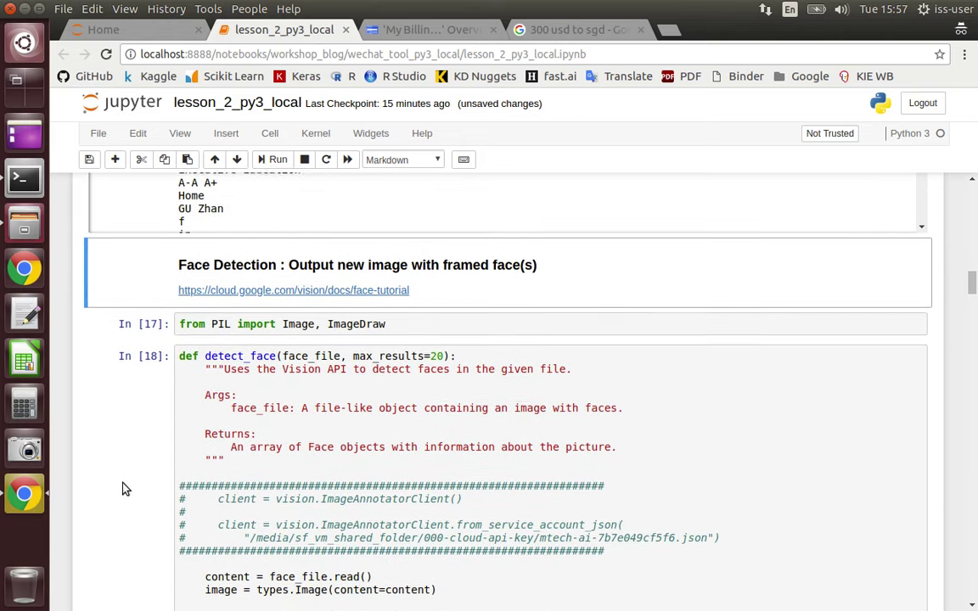
key("shift+Return")
key("shift+Return")
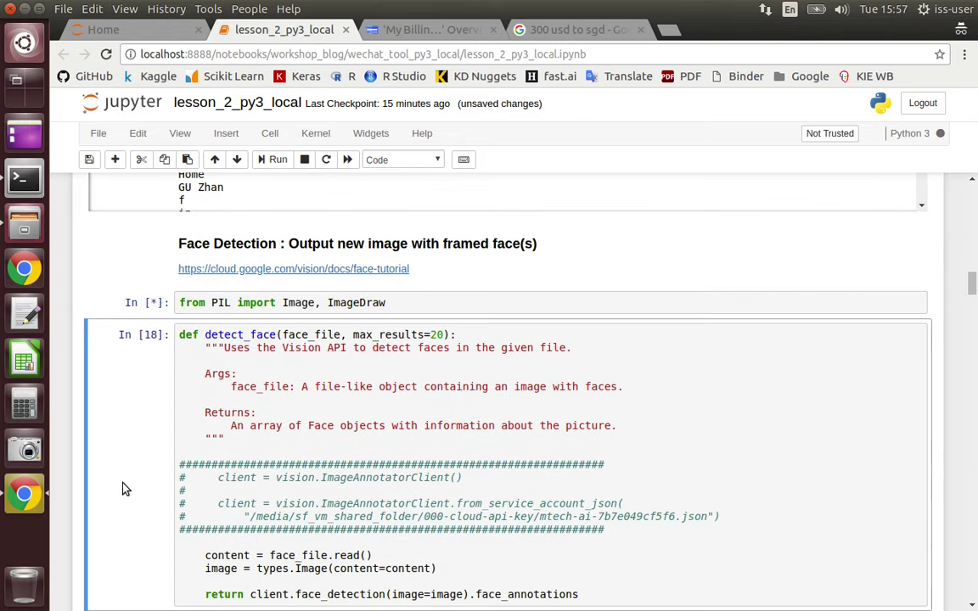
key("shift+Return")
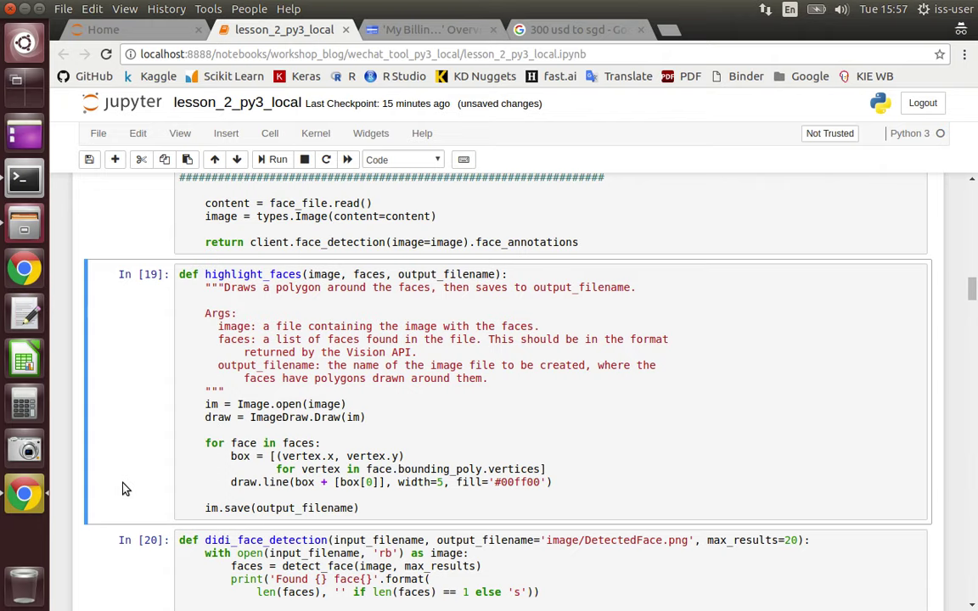
key("shift+Return")
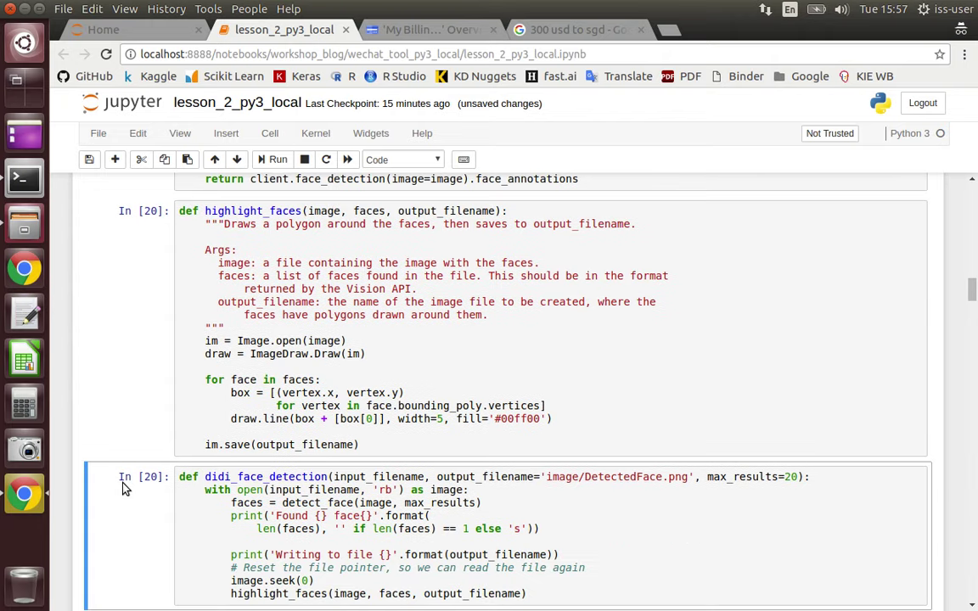
key("shift+Return")
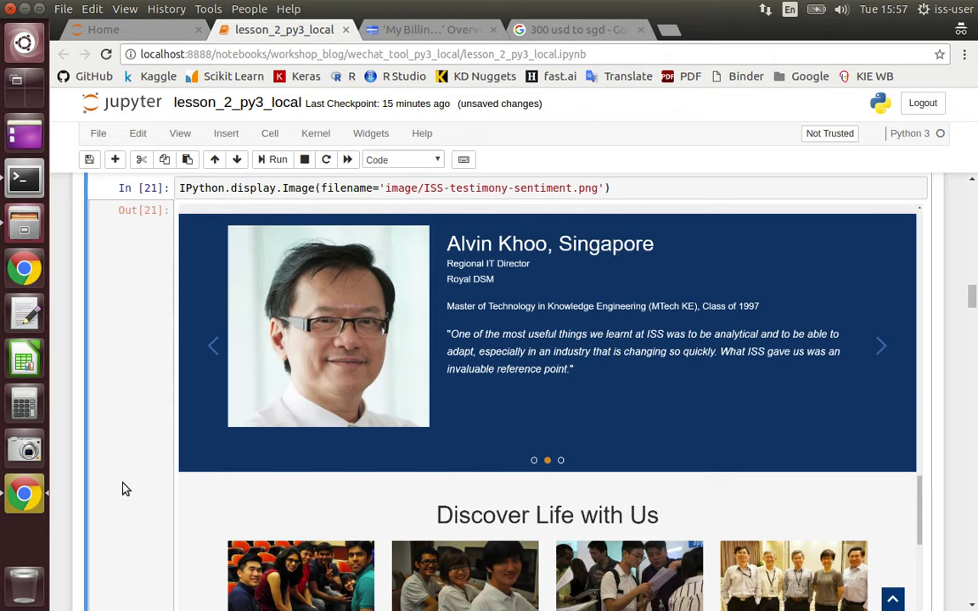
key("shift+Return")
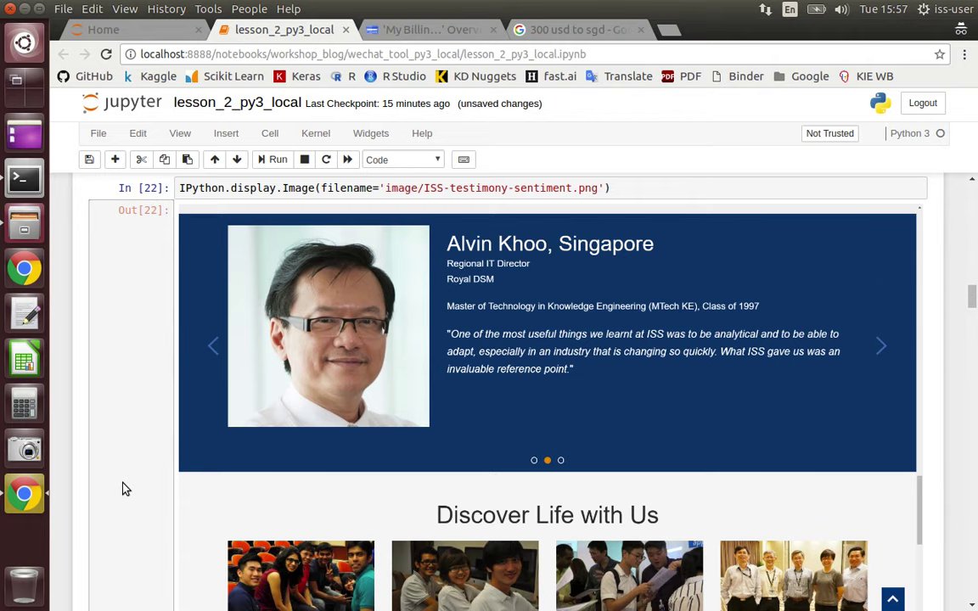
Run didi_face_detection on ISS-testimony-sentiment.png, then display ISS-testimony-sentimentDetectedFace.png and inspect the framed faces
scroll(122, 490, "up", 1)
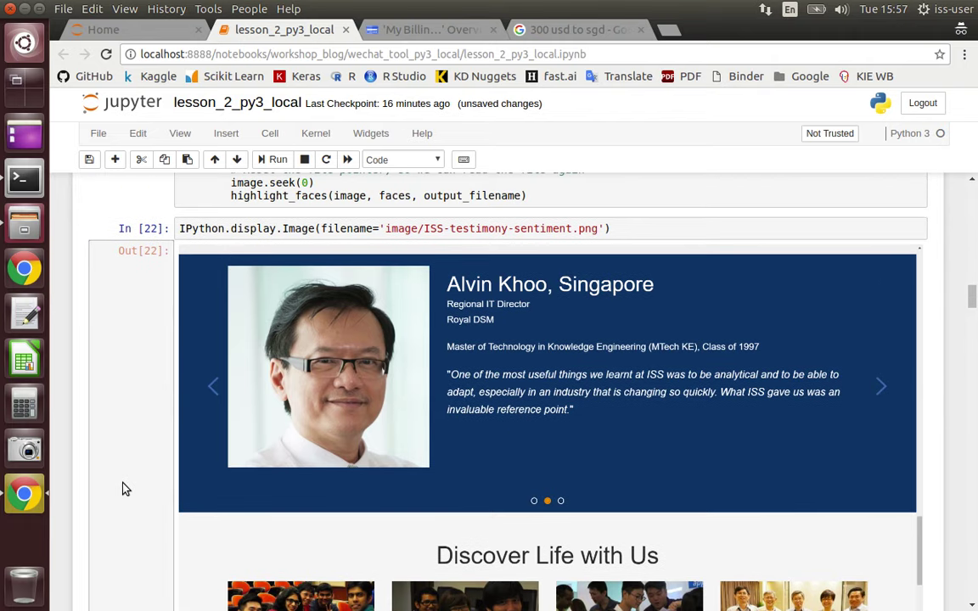
scroll(122, 489, "down", 5)
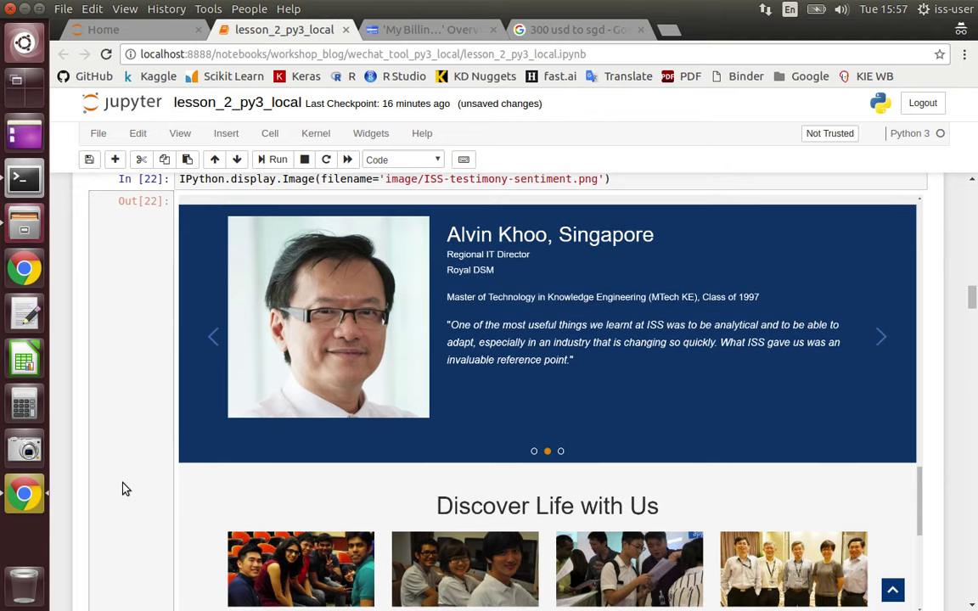
scroll(123, 489, "down", 1)
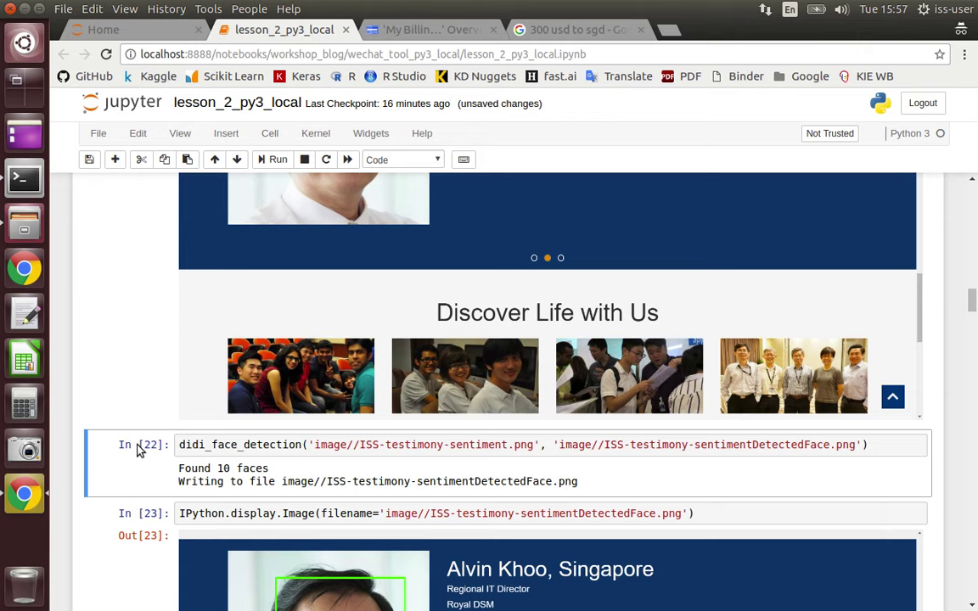
key("Down")
scroll(140, 451, "up", 5)
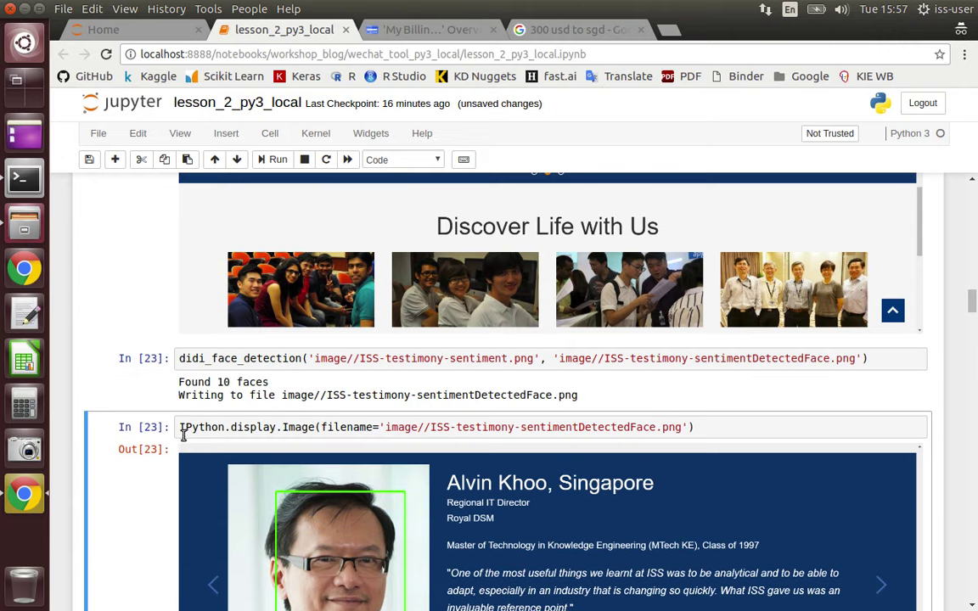
key("shift+Return")
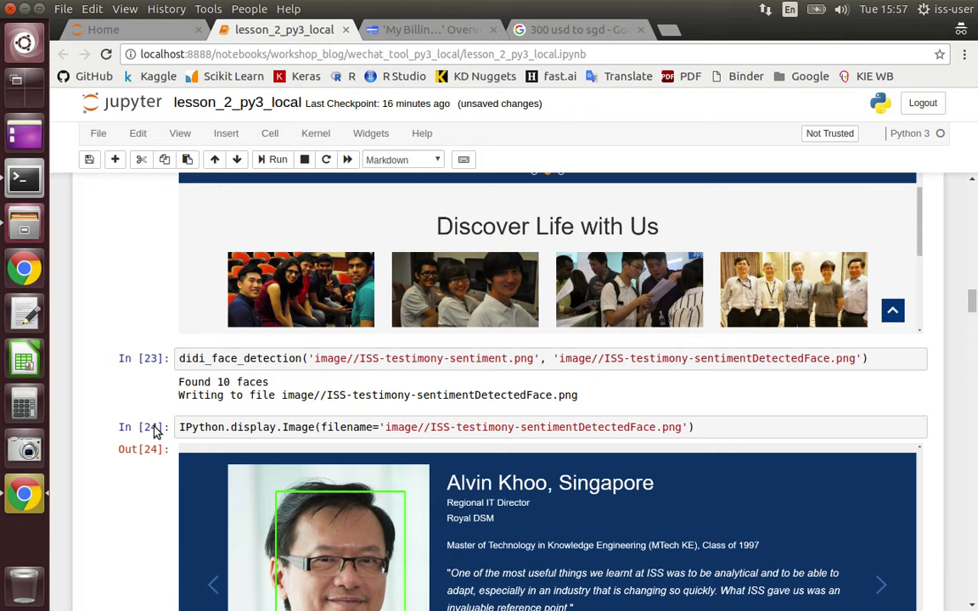
scroll(127, 459, "down", 3)
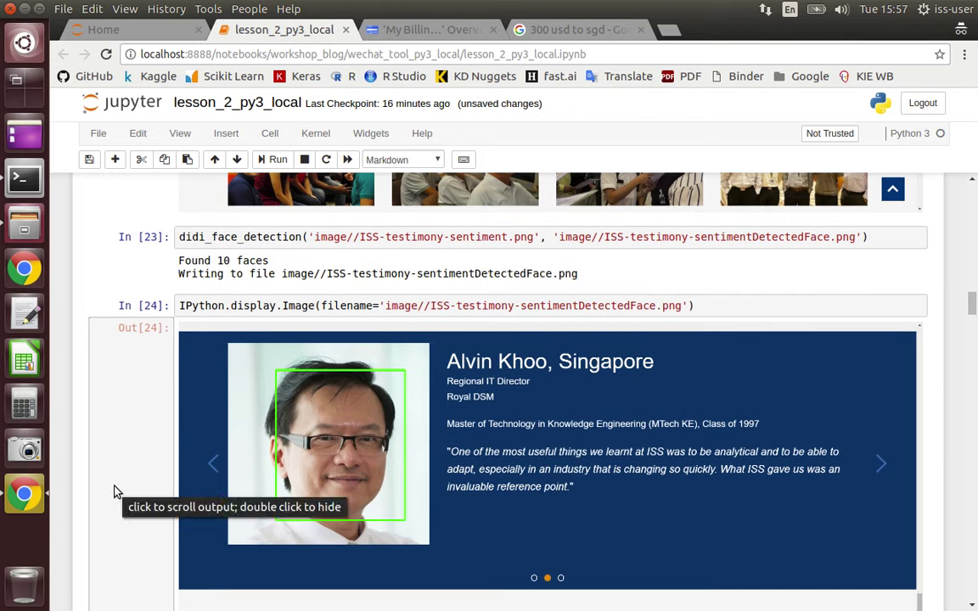
scroll(117, 491, "down", 2)
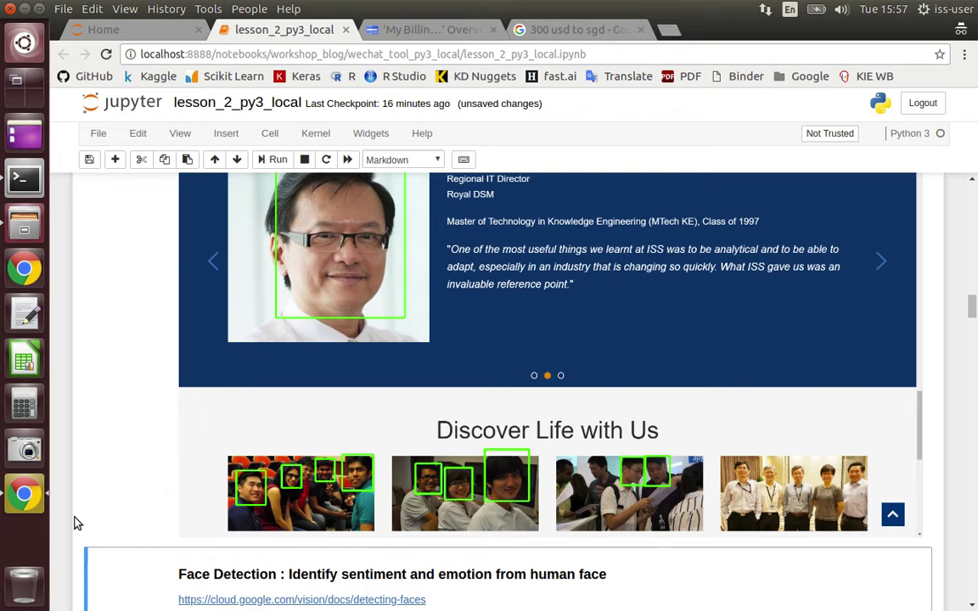
scroll(74, 521, "up", 5)
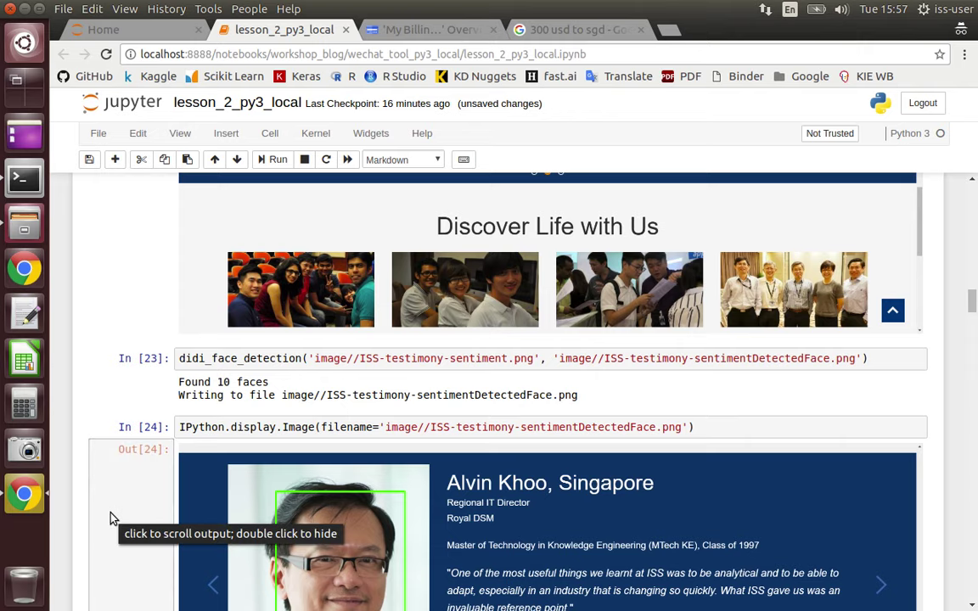
scroll(111, 518, "down", 2)
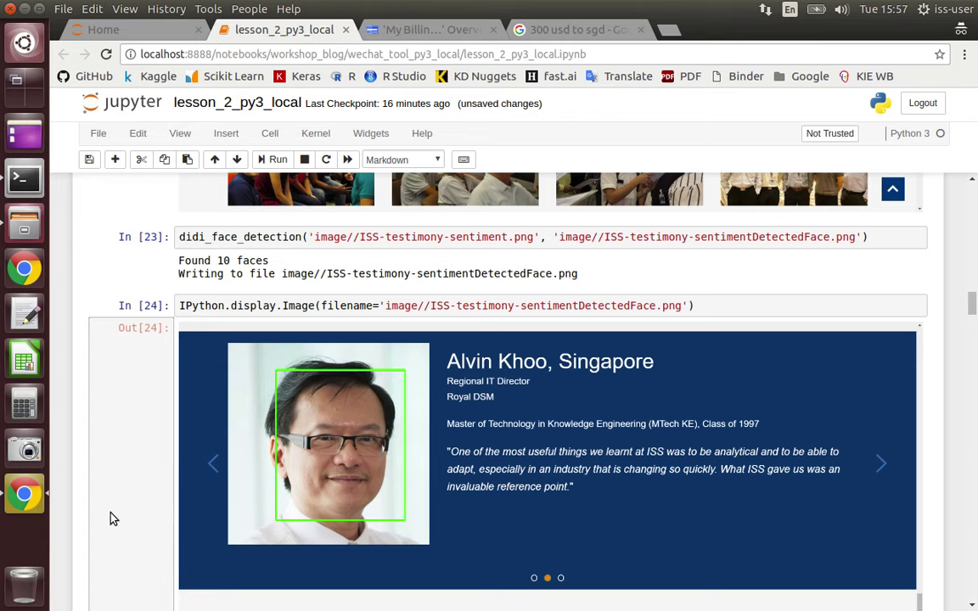
scroll(111, 518, "down", 4)
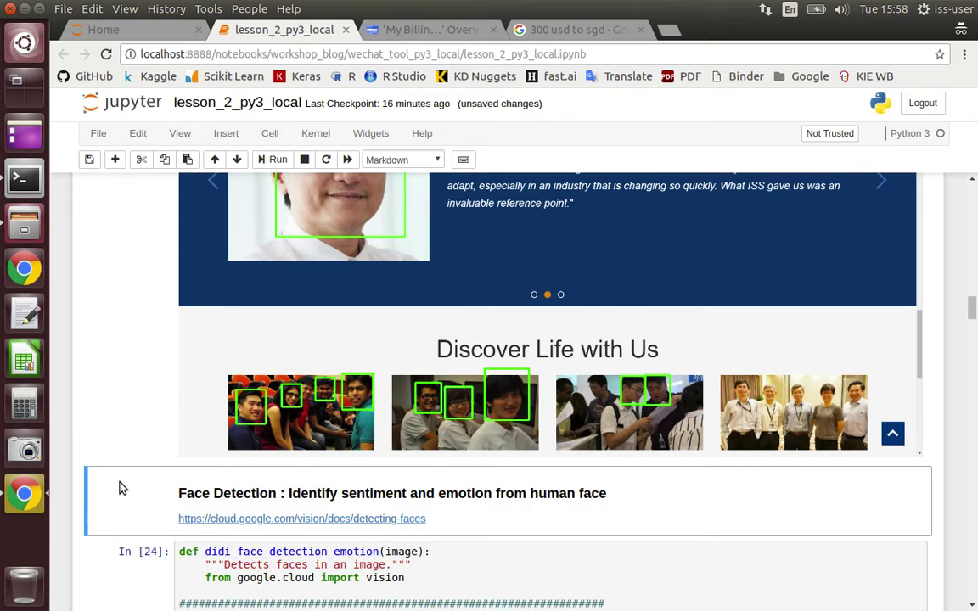
Run the didi_face_detection_emotion definition and its call on image/ISS-testimony-sentiment.png, and highlight the first face's joy rating
key("shift+Return")
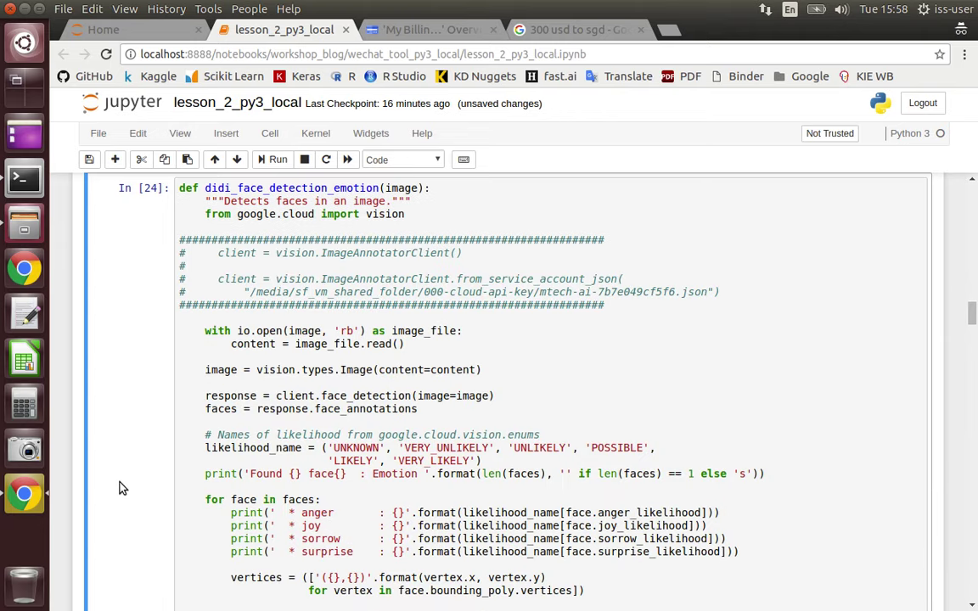
key("shift+Return")
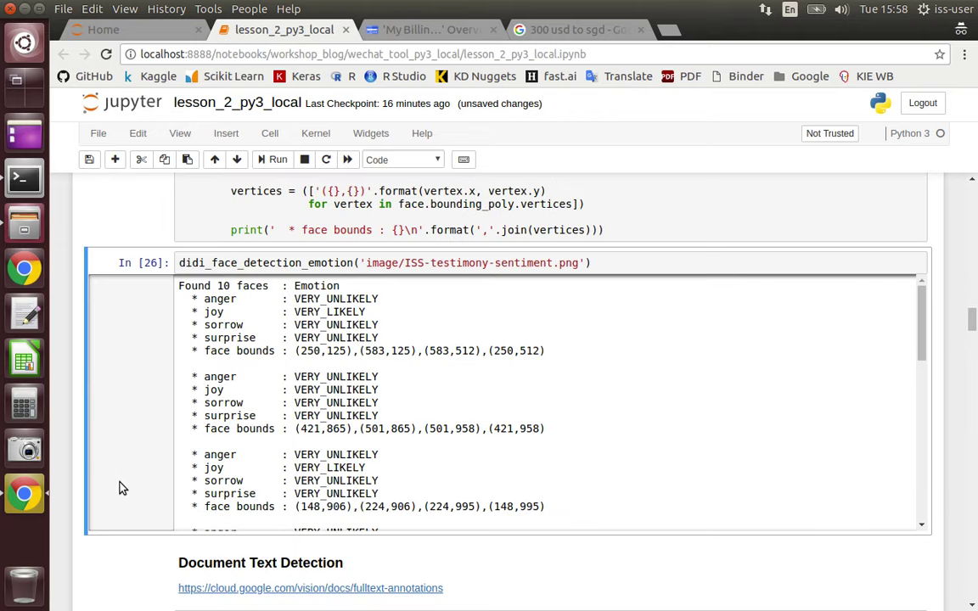
key("shift+Return")
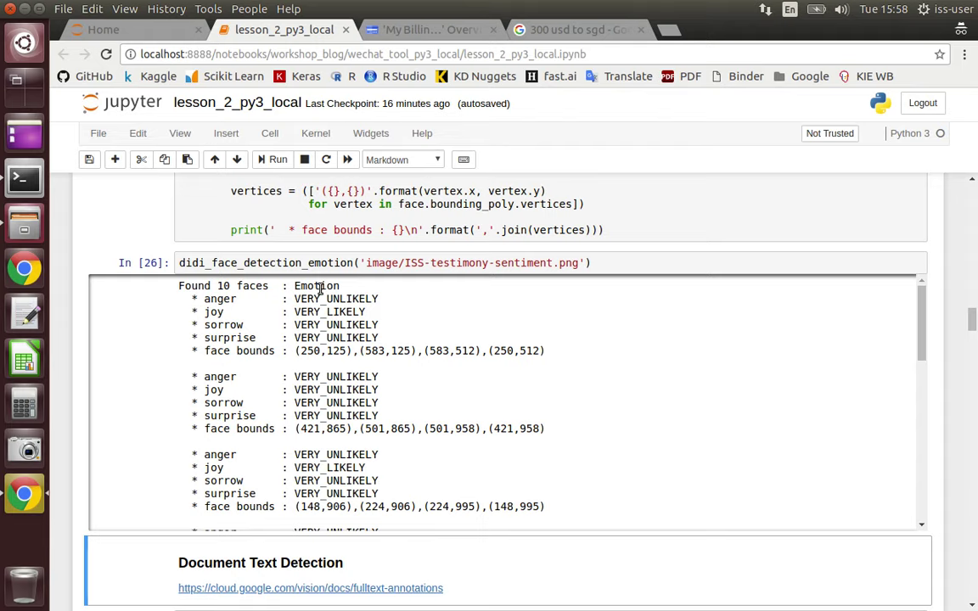
double_click(340, 312)
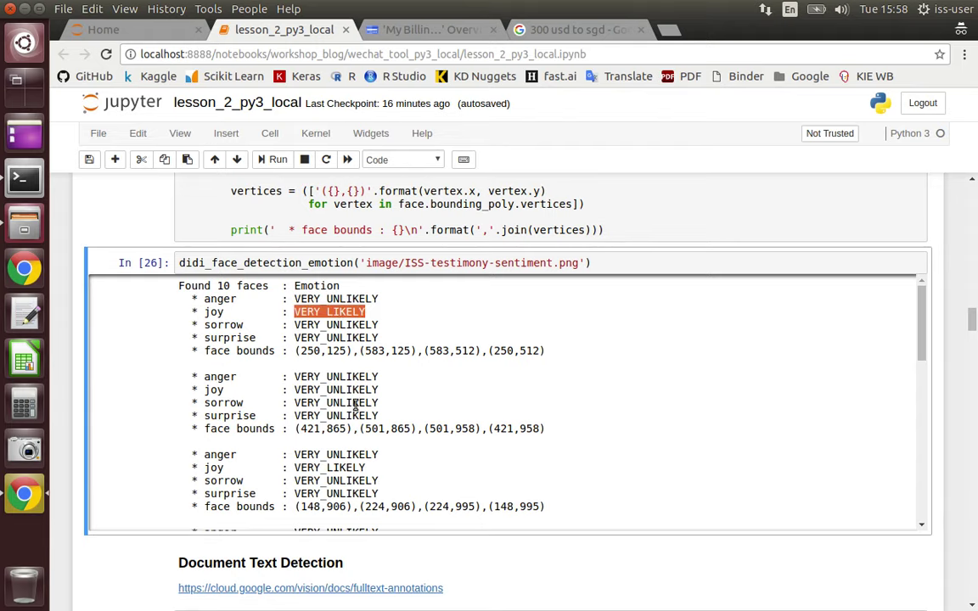
Highlight the joy ratings of the third and fourth faces and examine the remaining faces' emotion ratings in the output
double_click(352, 467)
scroll(353, 467, "down", 3)
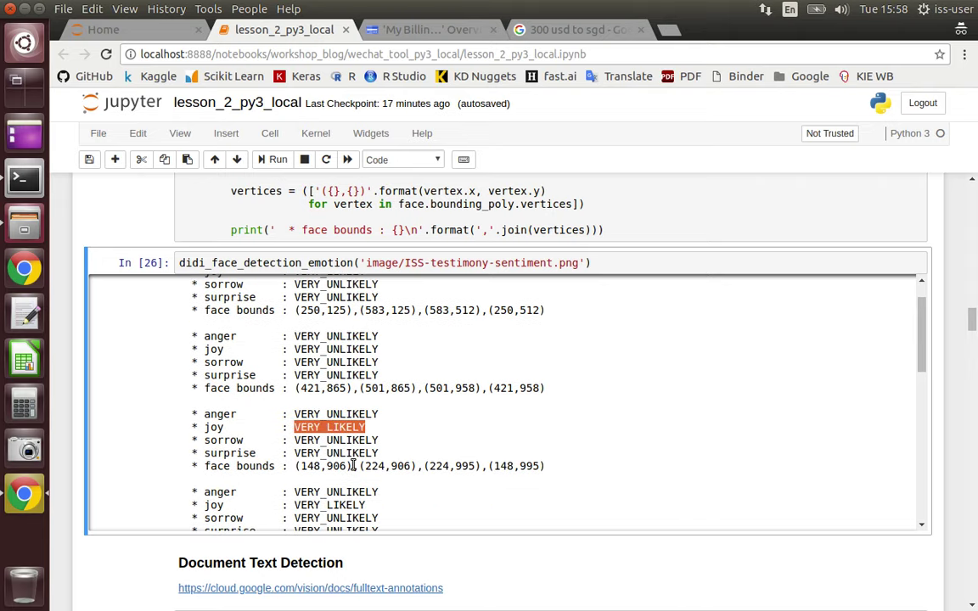
double_click(349, 424)
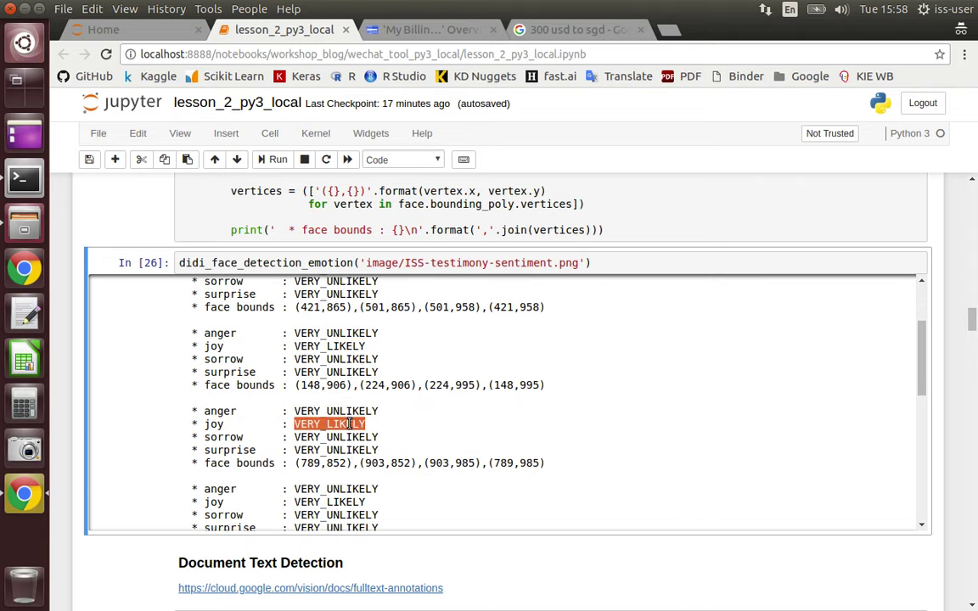
scroll(349, 423, "down", 2)
scroll(349, 424, "down", 3)
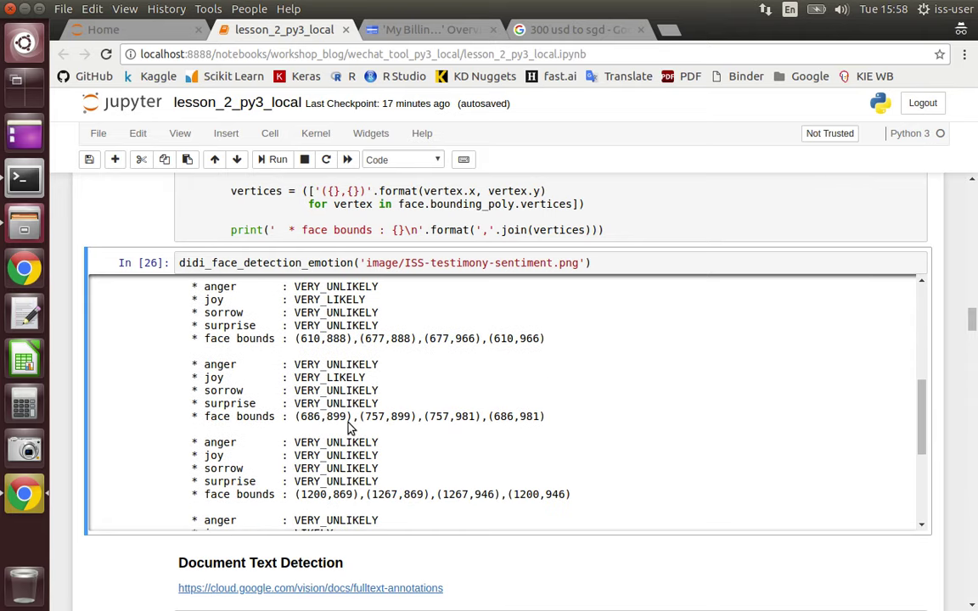
scroll(349, 429, "down", 2)
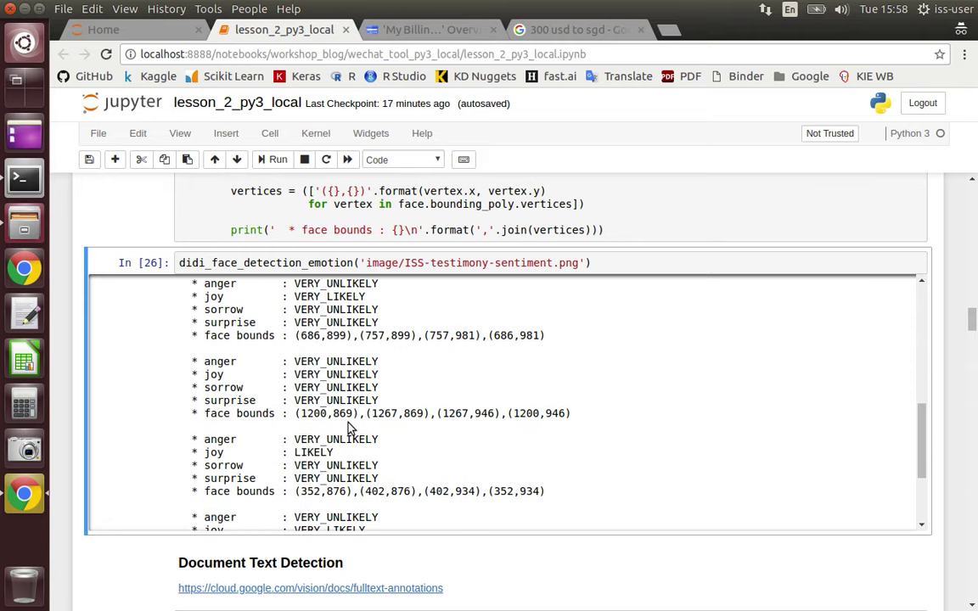
scroll(348, 429, "down", 2)
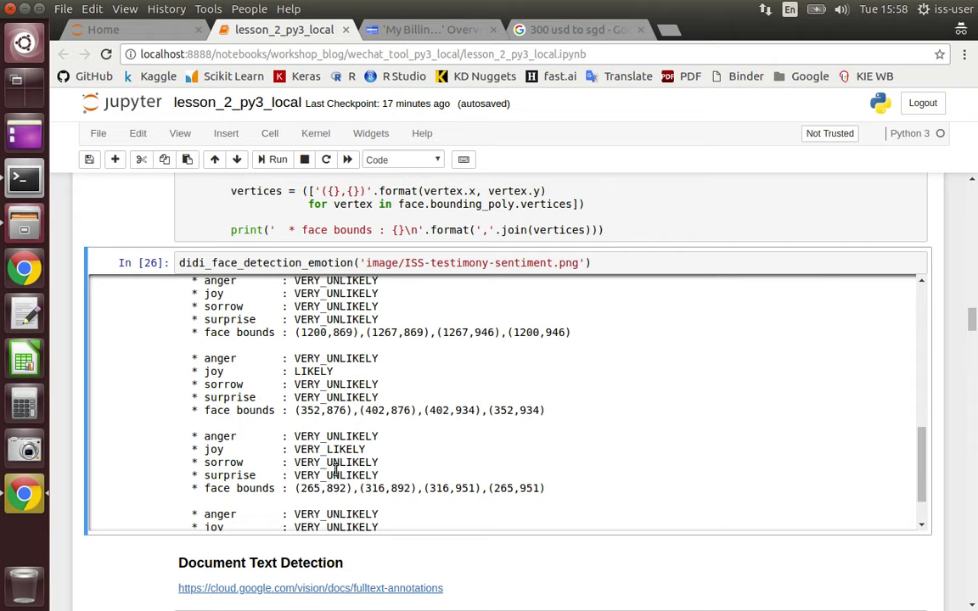
Run the Document Text Detection cells, from the argparse import through the display of image/ISS-testimony-sentimentDocumentText.png
left_click(120, 578)
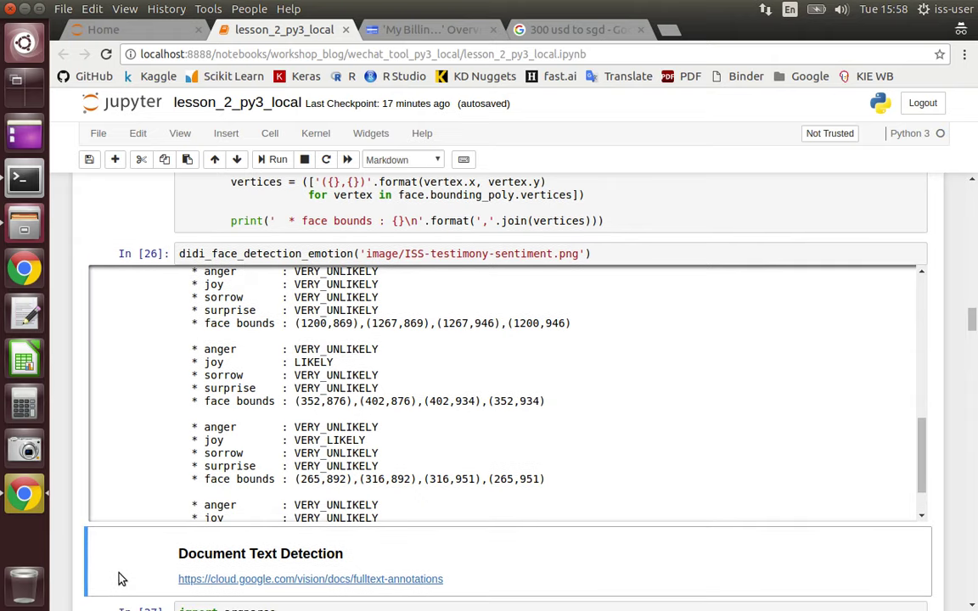
scroll(120, 578, "down", 3)
left_click(119, 578)
scroll(120, 578, "down", 6)
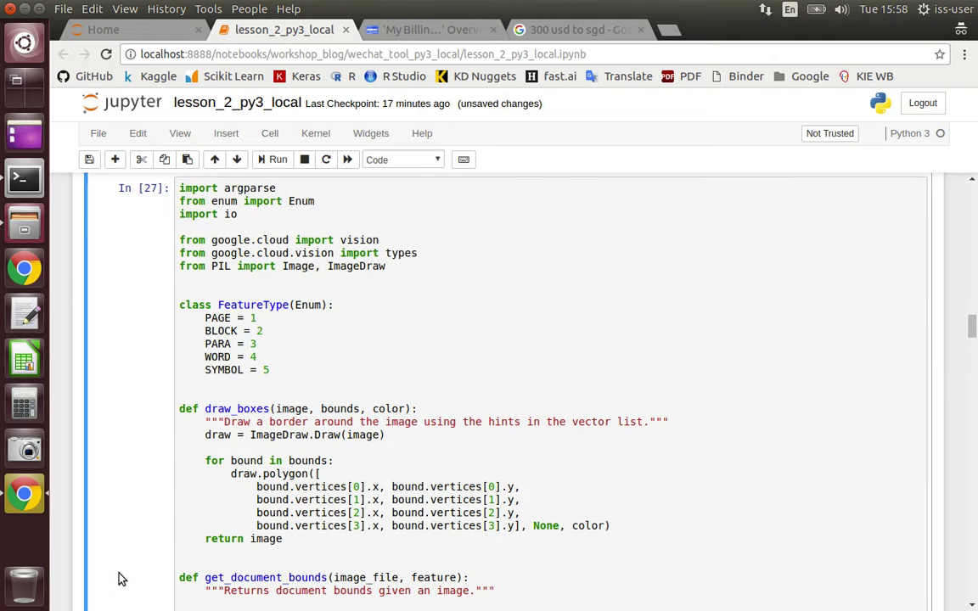
key("shift+Return")
key("shift+Return")
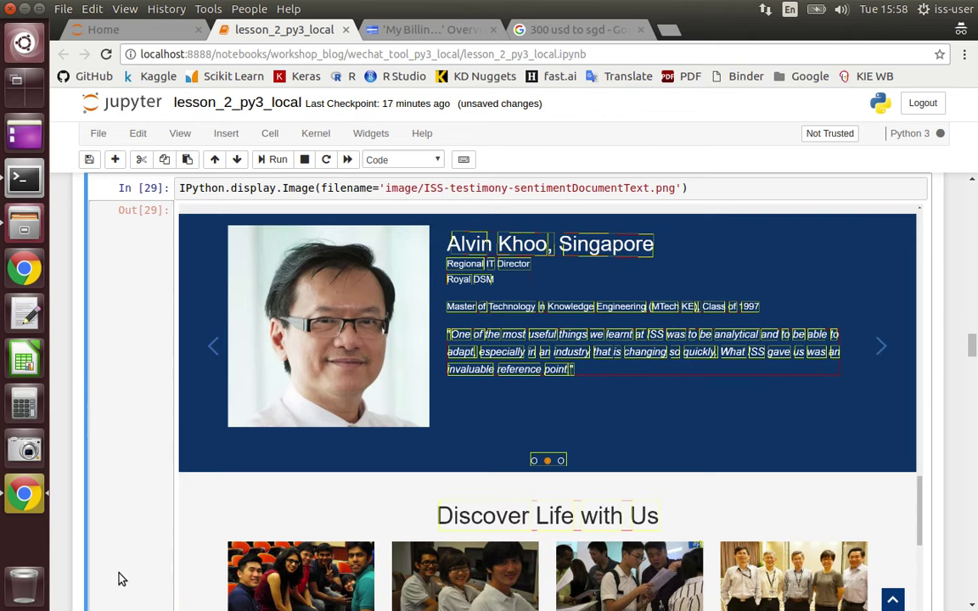
key("shift+Return")
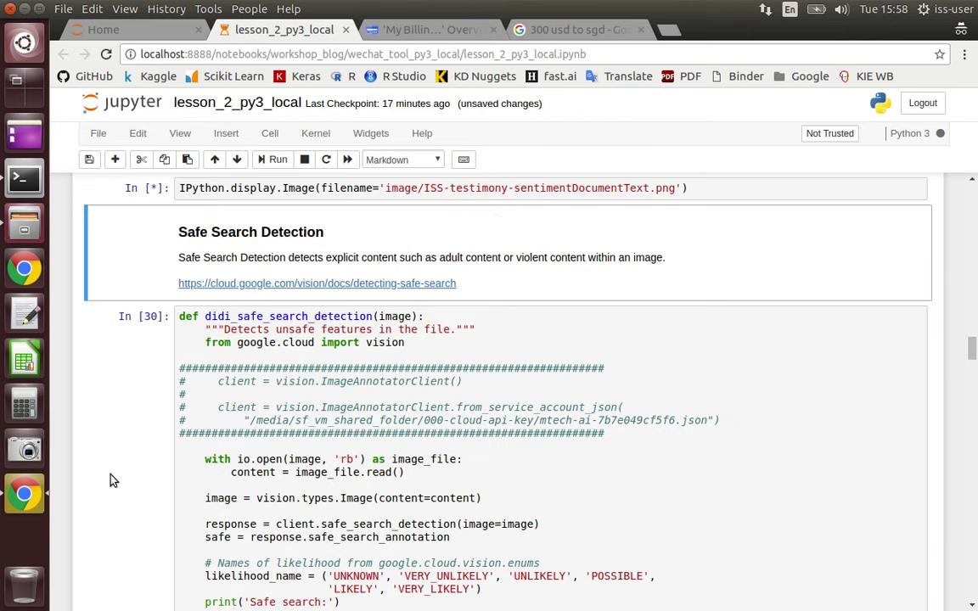
Examine the boxed words and text blocks in the displayed document text detection image
scroll(115, 410, "up", 2)
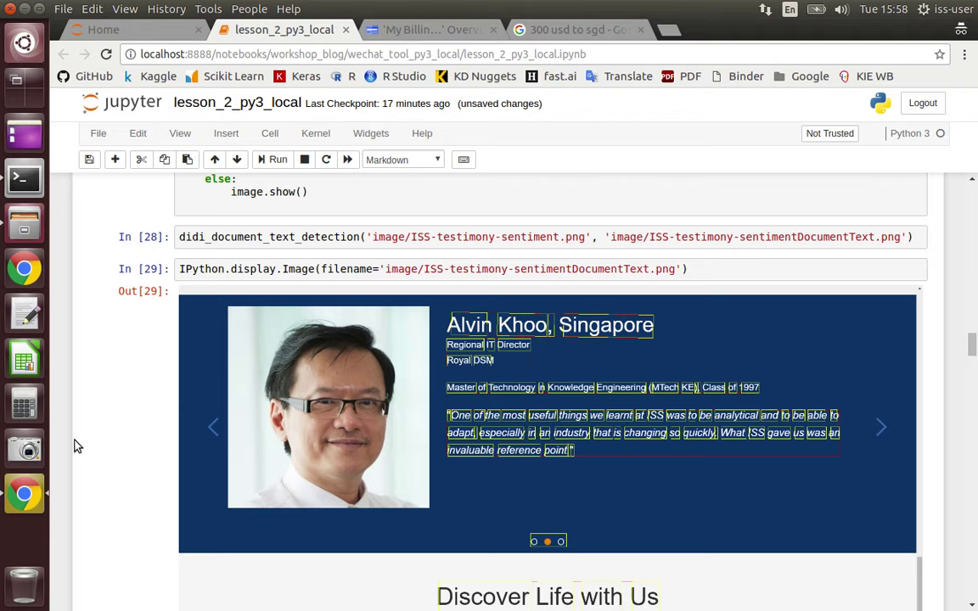
scroll(75, 446, "down", 2)
scroll(75, 446, "down", 3)
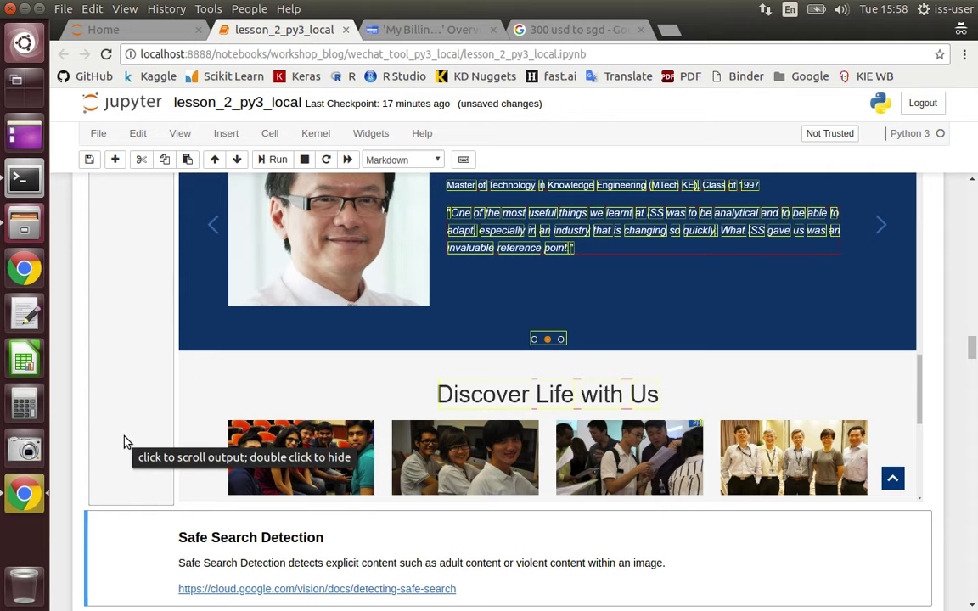
scroll(77, 422, "up", 6)
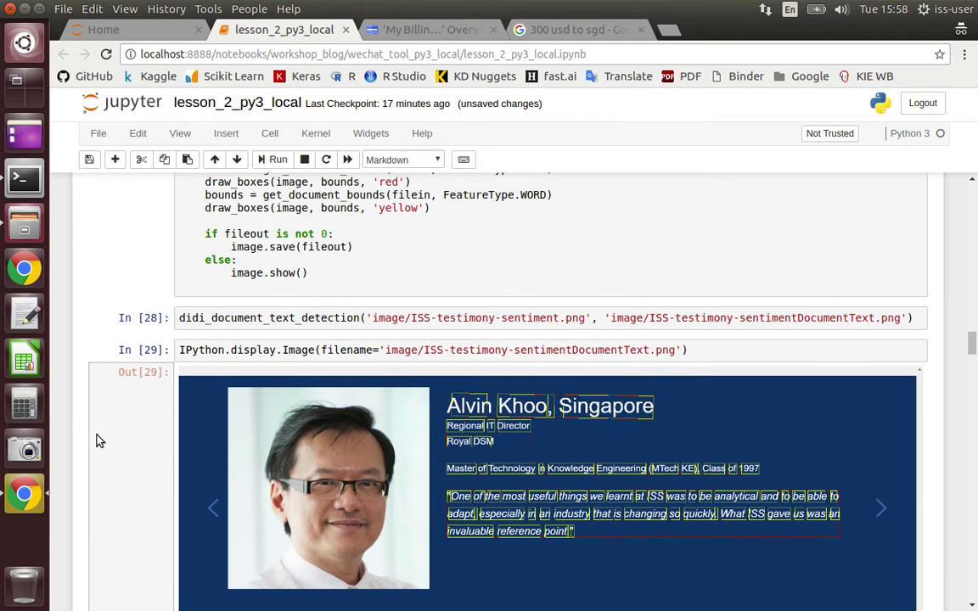
scroll(96, 440, "down", 1)
scroll(96, 440, "down", 6)
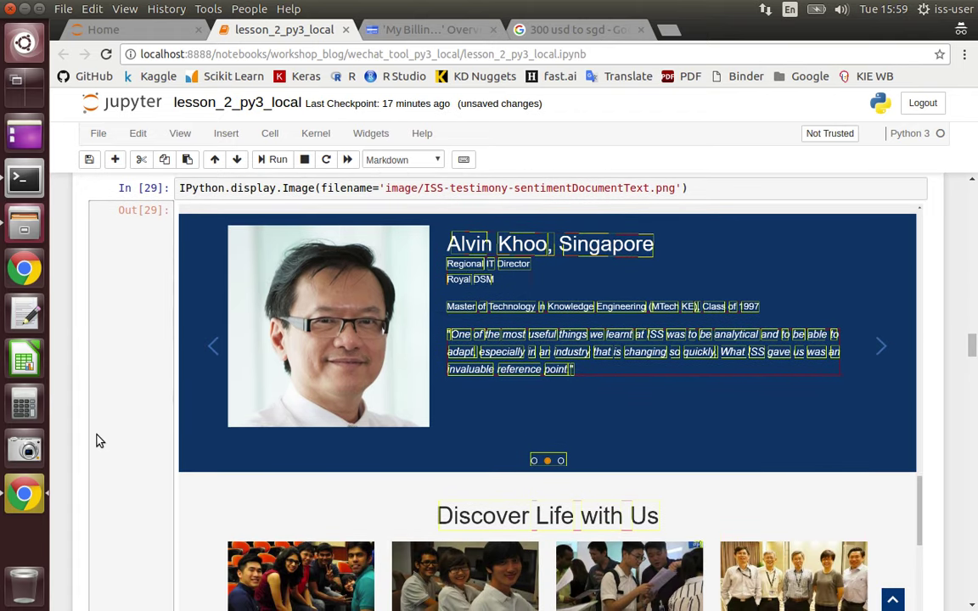
scroll(96, 438, "down", 4)
scroll(136, 408, "up", 1)
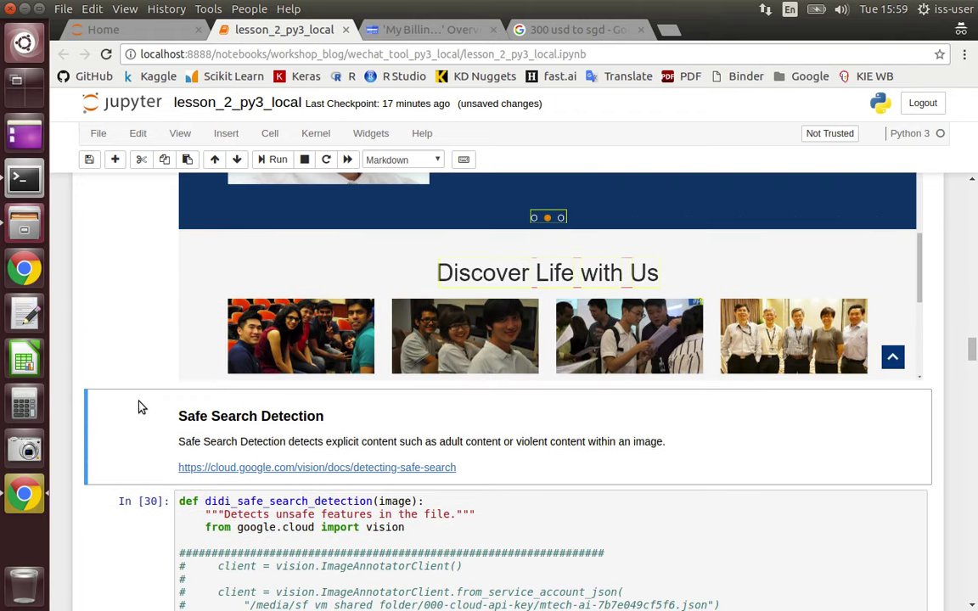
Run the didi_safe_search_detection definition, the display of image/normal_valve_39.jpg and its safe search call, and check the ratings
key("Down")
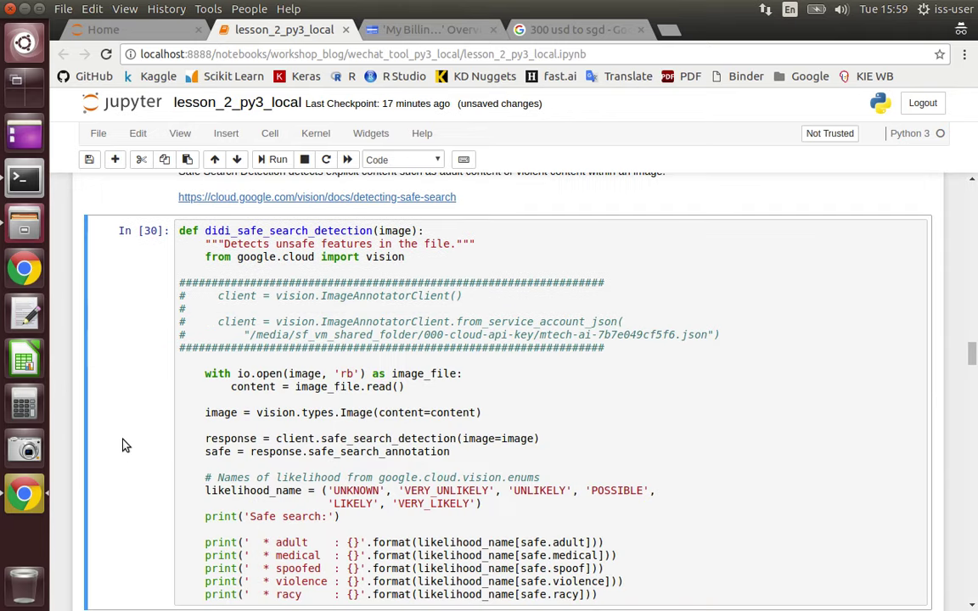
key("Down")
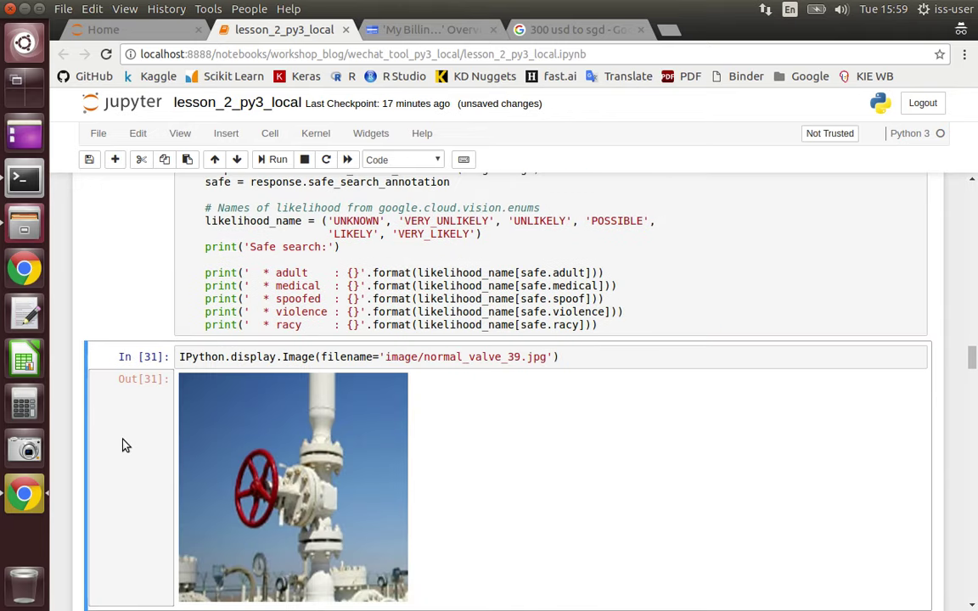
key("Down")
scroll(123, 444, "down", 3)
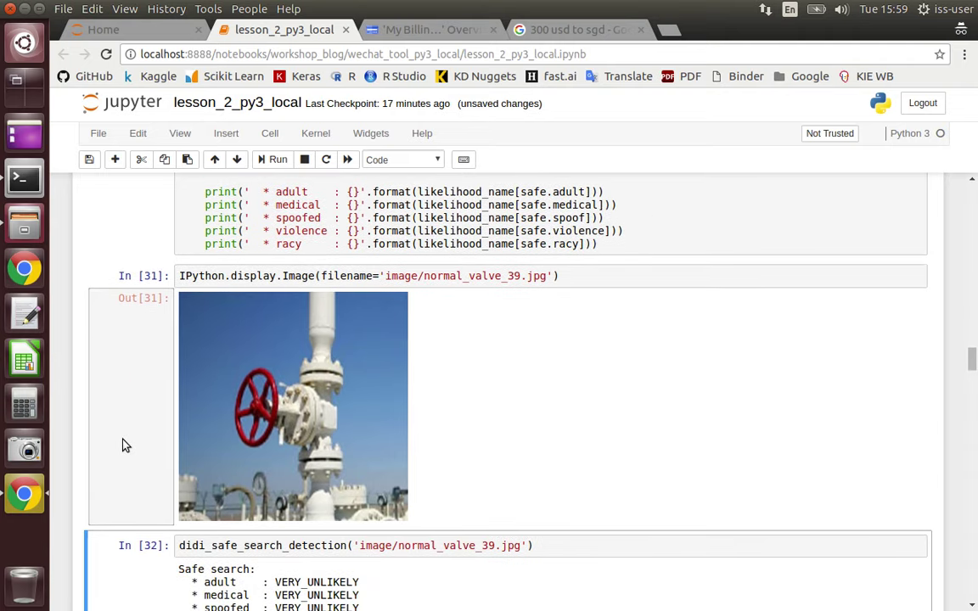
key("shift+Return")
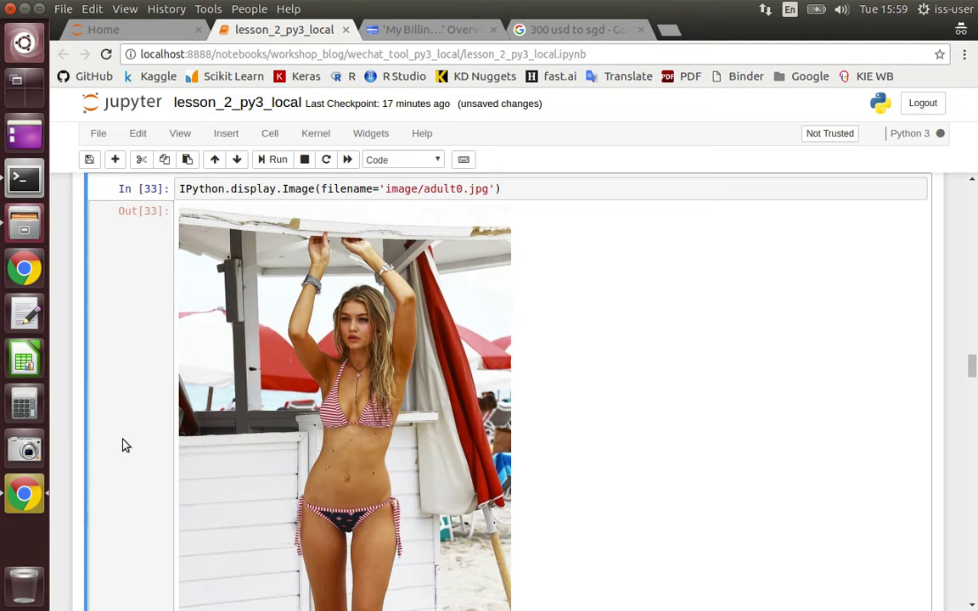
scroll(123, 444, "up", 5)
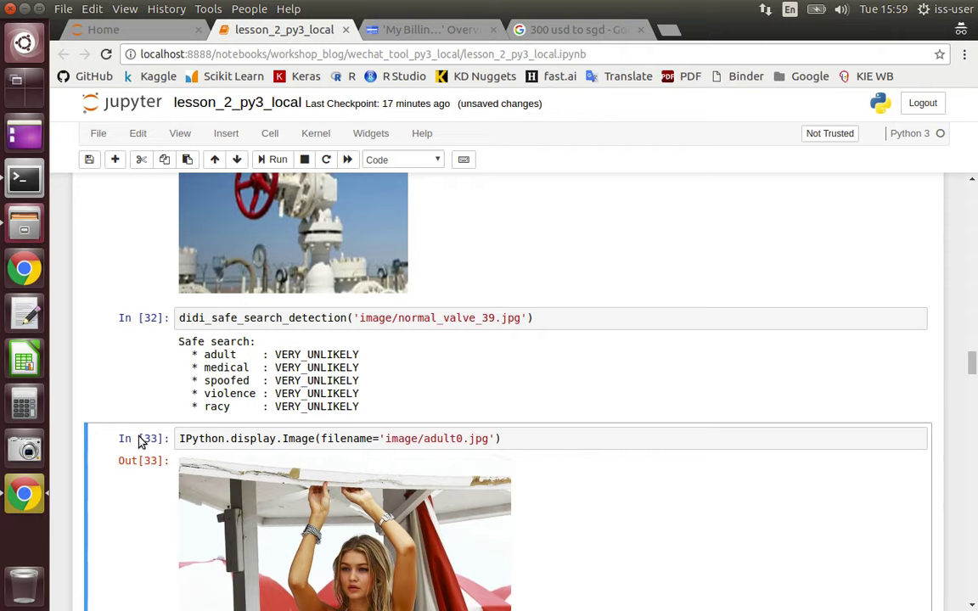
Display image/adult0.jpg and run didi_safe_search_detection on it
key("Down")
scroll(141, 442, "down", 9)
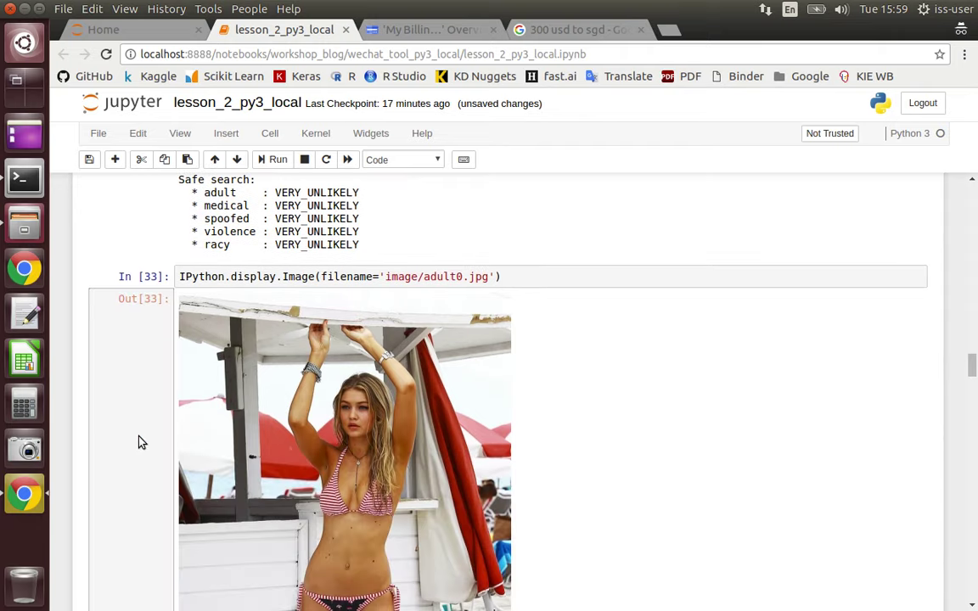
scroll(141, 442, "down", 2)
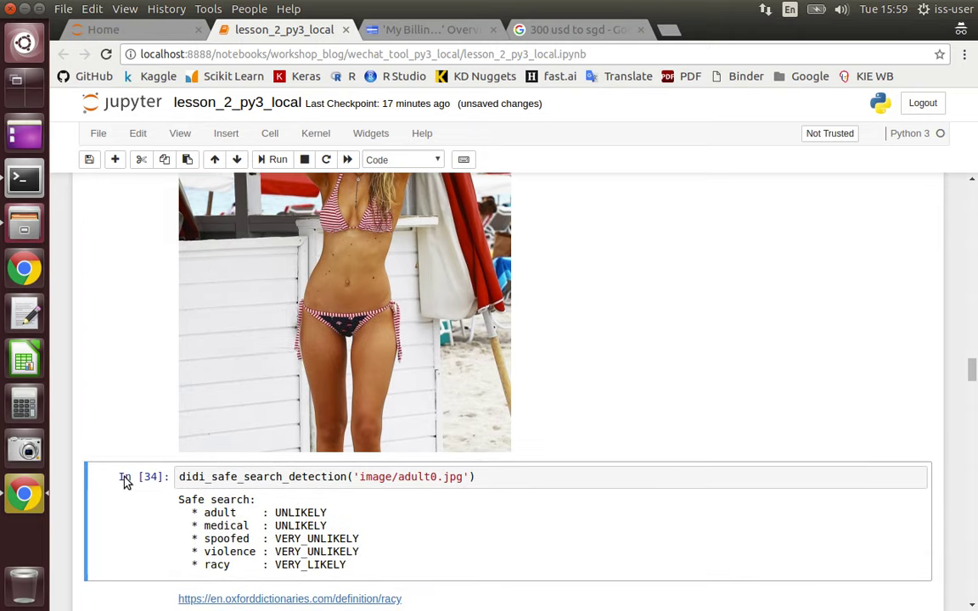
key("Down")
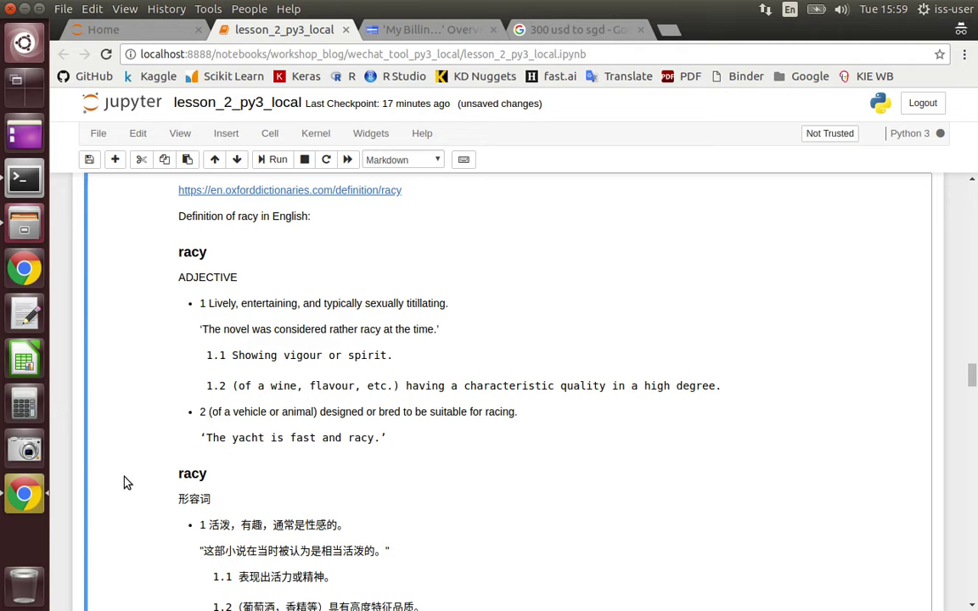
Examine the safe search ratings for adult0.jpg and read the English and Chinese definitions of "racy"
scroll(124, 482, "up", 3)
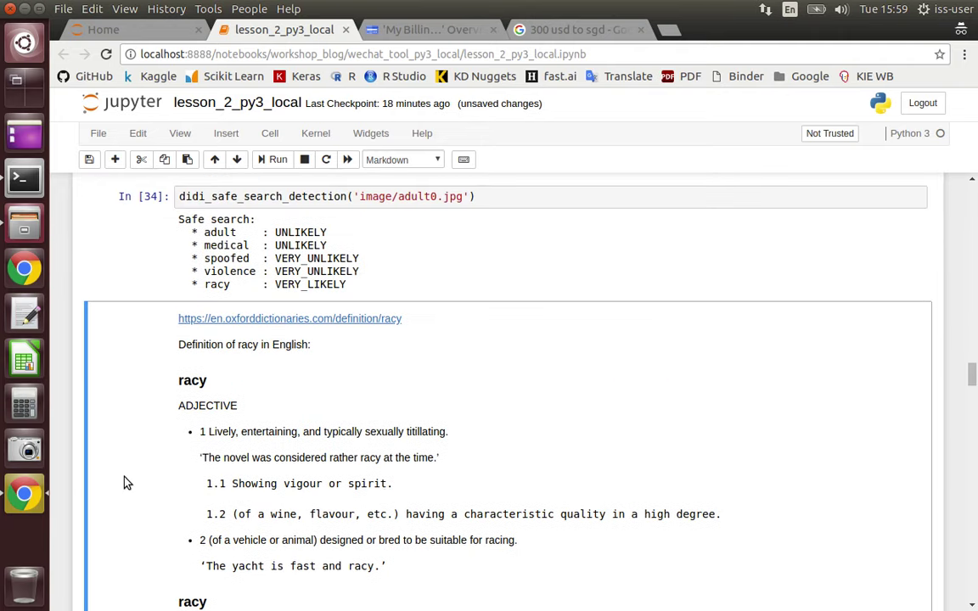
scroll(124, 482, "up", 4)
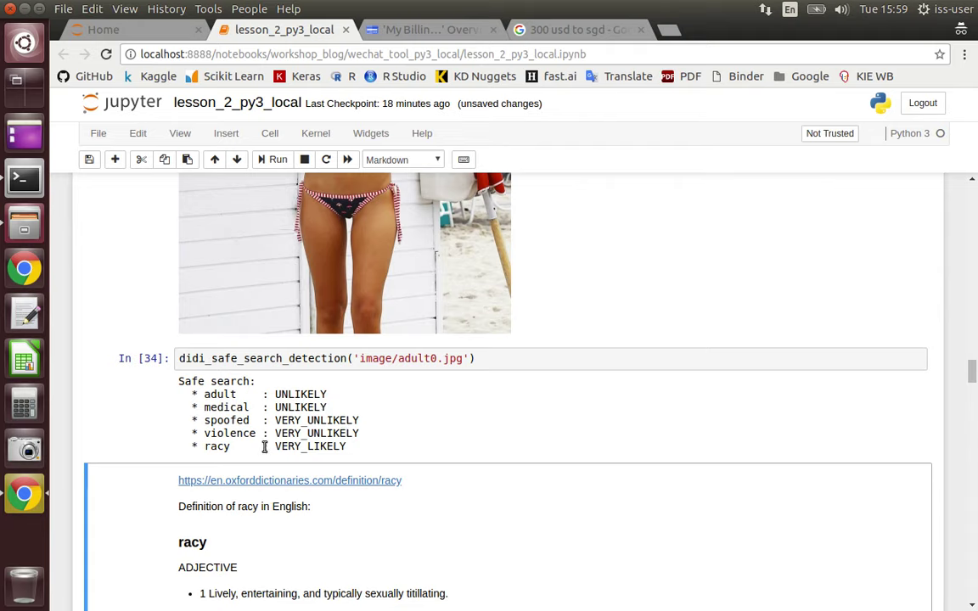
scroll(146, 466, "down", 1)
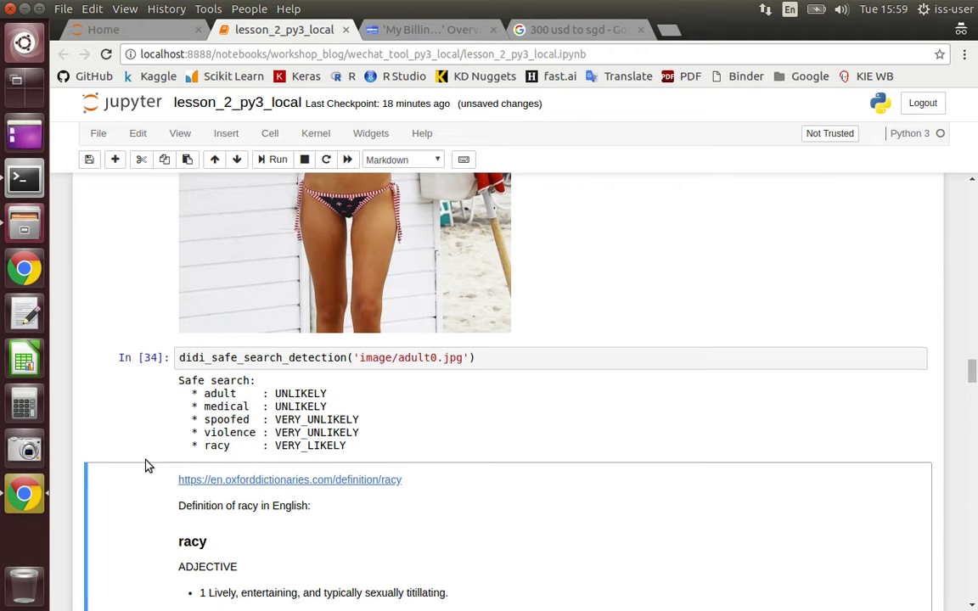
scroll(146, 466, "down", 3)
scroll(157, 540, "down", 2)
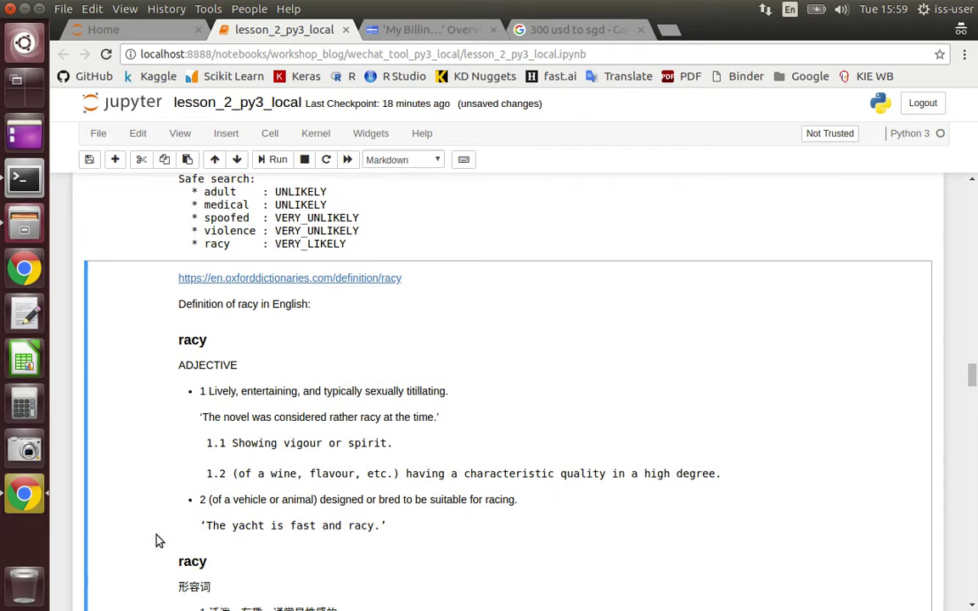
scroll(126, 517, "down", 1)
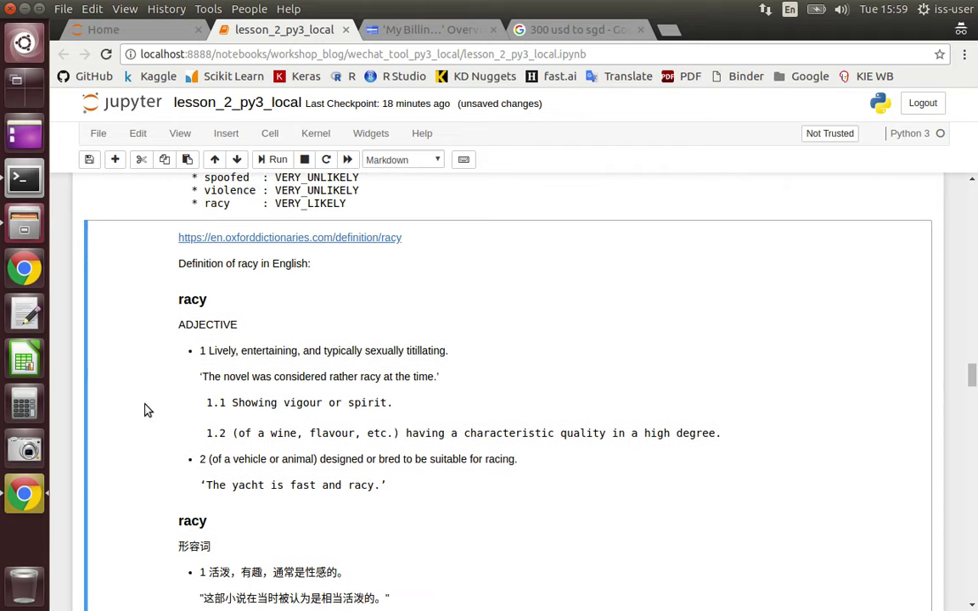
scroll(145, 410, "down", 1)
scroll(144, 410, "down", 2)
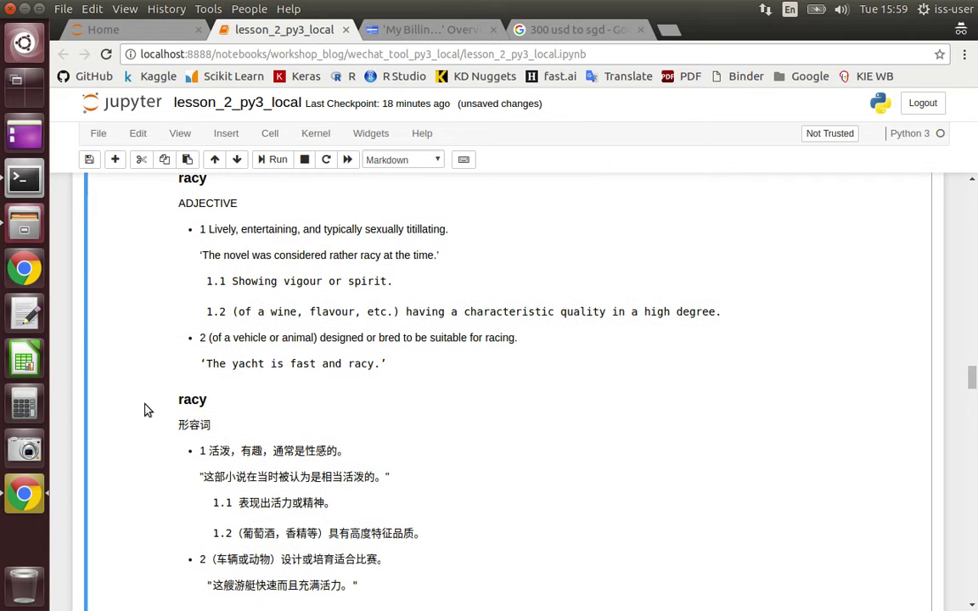
scroll(145, 410, "down", 6)
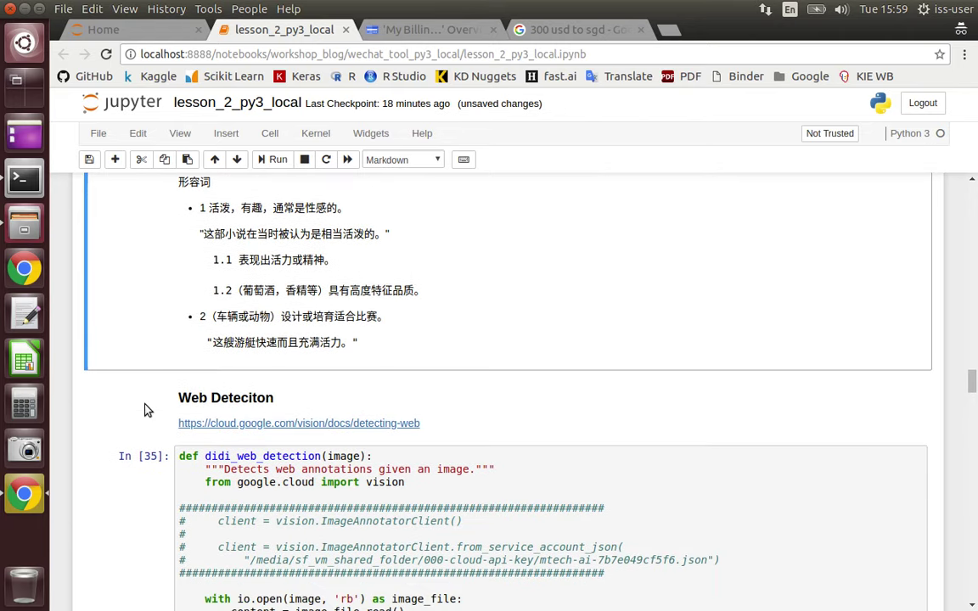
Run the web detection section's didi_web_detection definition and the display of image/Lenna.png
left_click(144, 411)
key("shift+Return")
key("shift+Return")
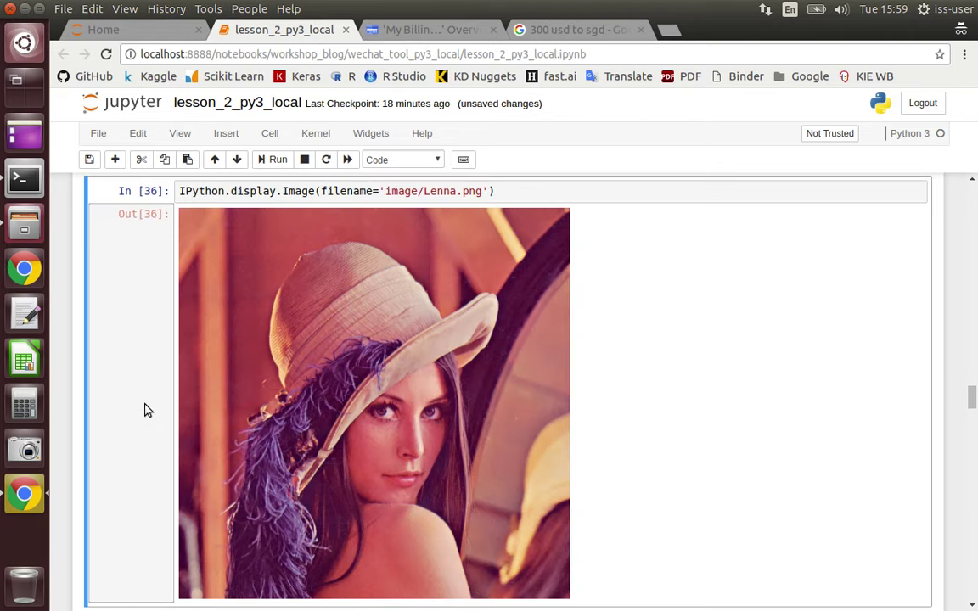
key("shift+Return")
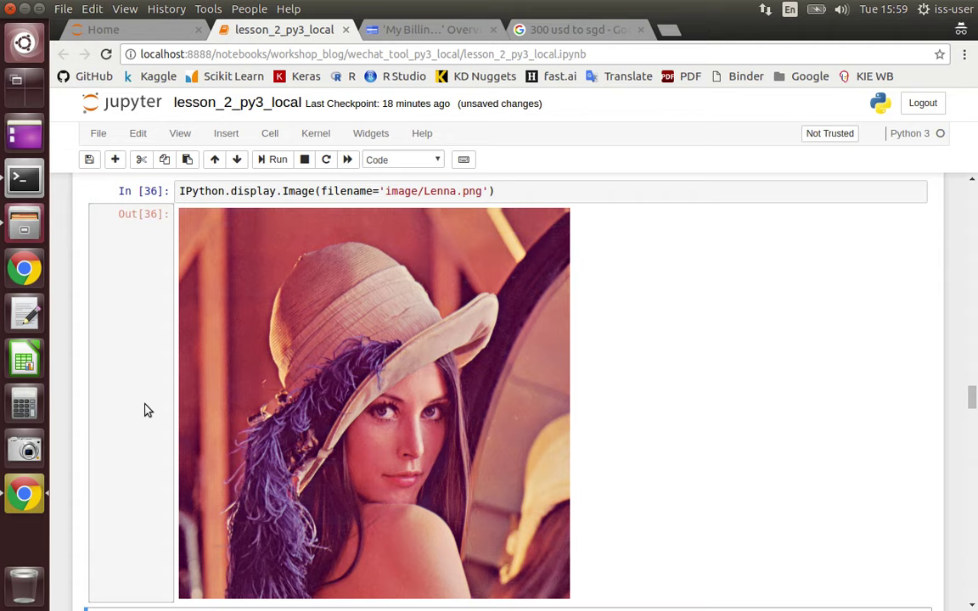
Run didi_web_detection on image/Lenna.png and bring its list of matching pages into view
scroll(145, 411, "down", 4)
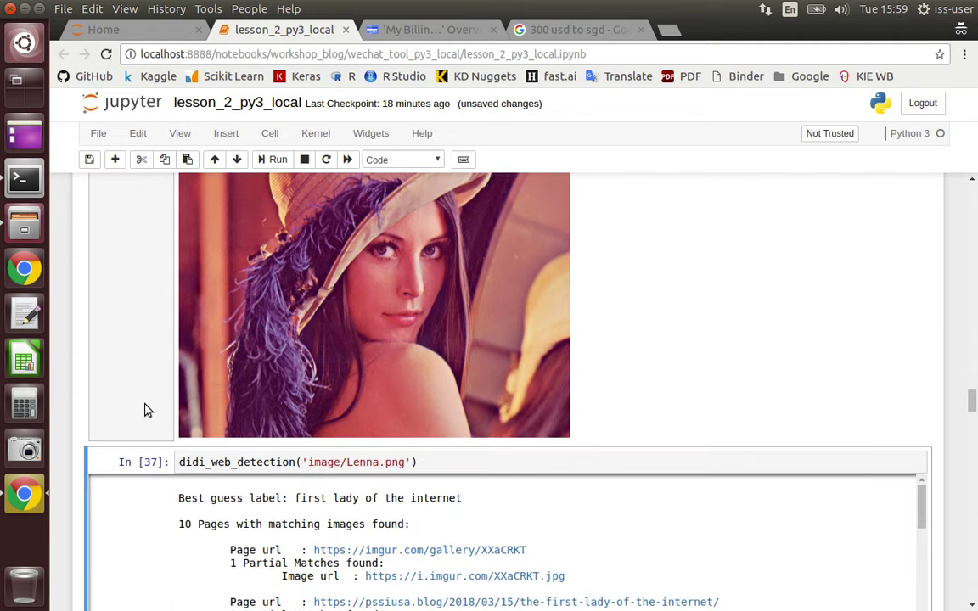
key("shift+Return")
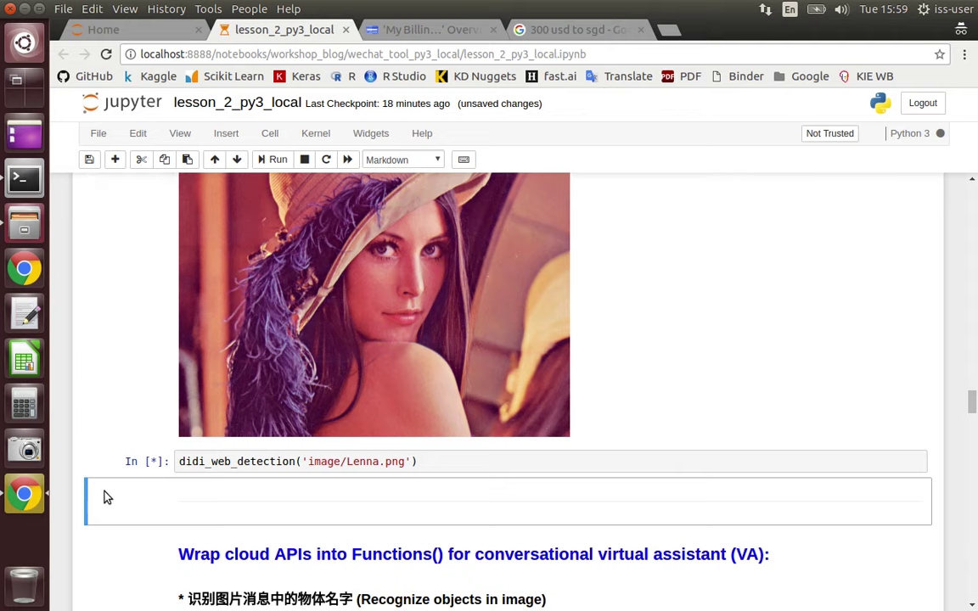
scroll(103, 497, "down", 1)
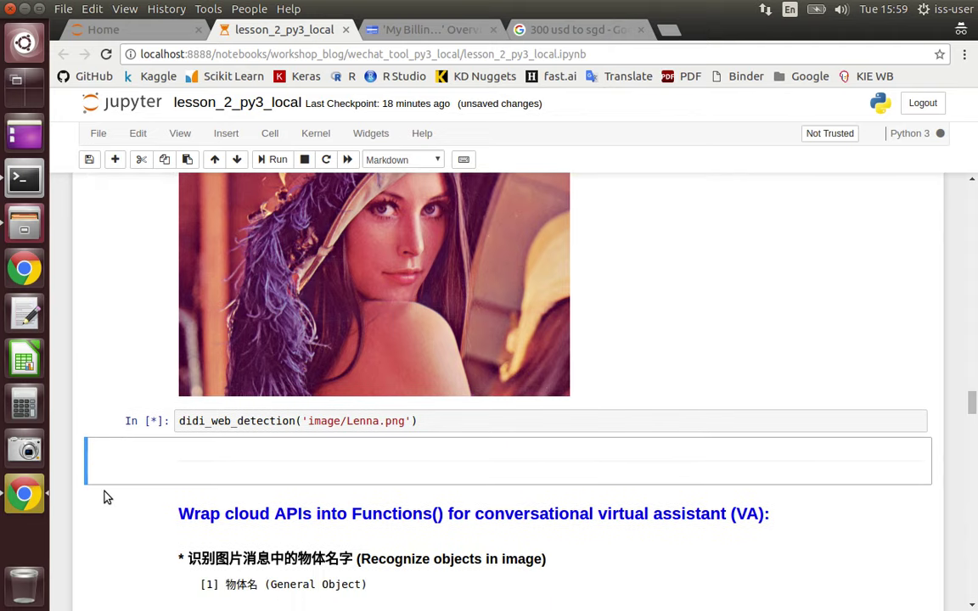
scroll(104, 497, "down", 3)
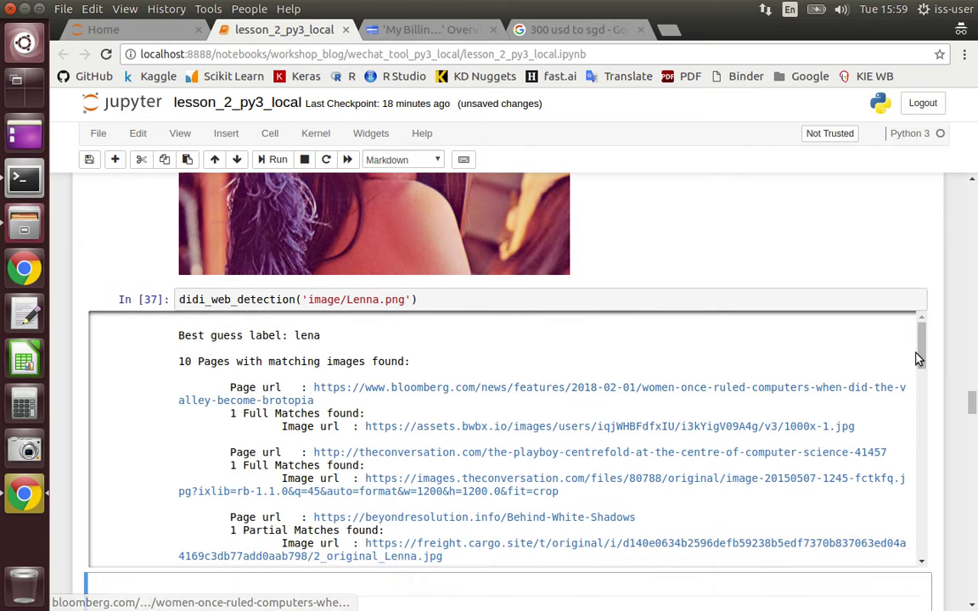
Open the Bloomberg article matched to image/Lenna.png, find the Lena photo in it, and return to the lesson_2_py3_local notebook
mouse_move(926, 360)
left_mouse_down()
mouse_move(931, 385)
mouse_move(934, 364)
left_mouse_up()
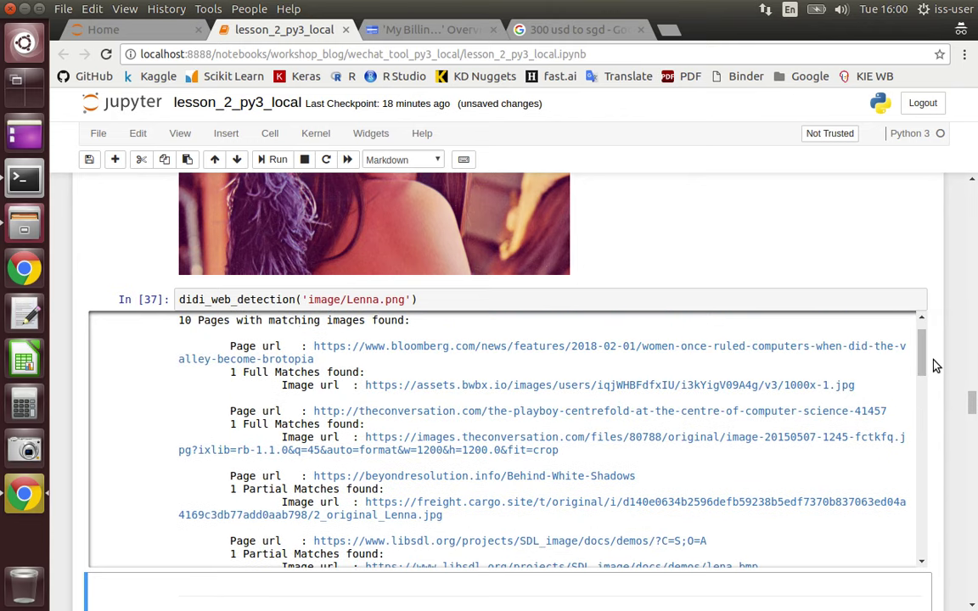
left_click(508, 348)
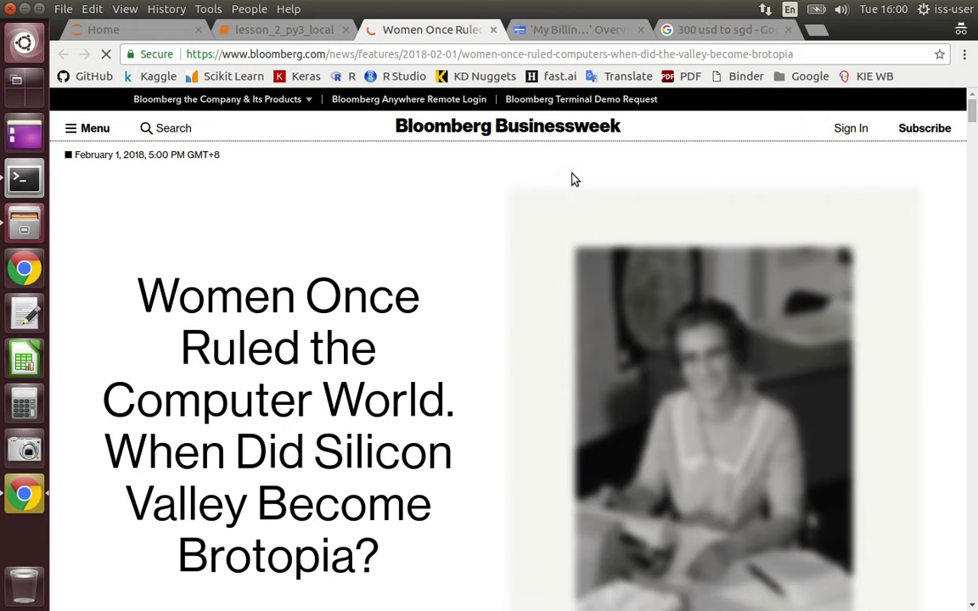
scroll(675, 210, "down", 5)
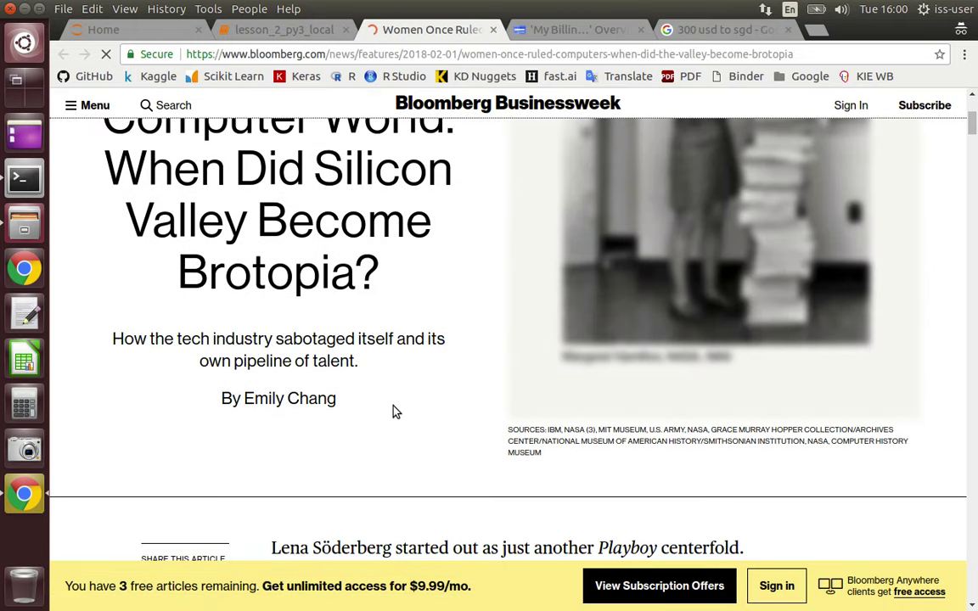
scroll(395, 412, "down", 3)
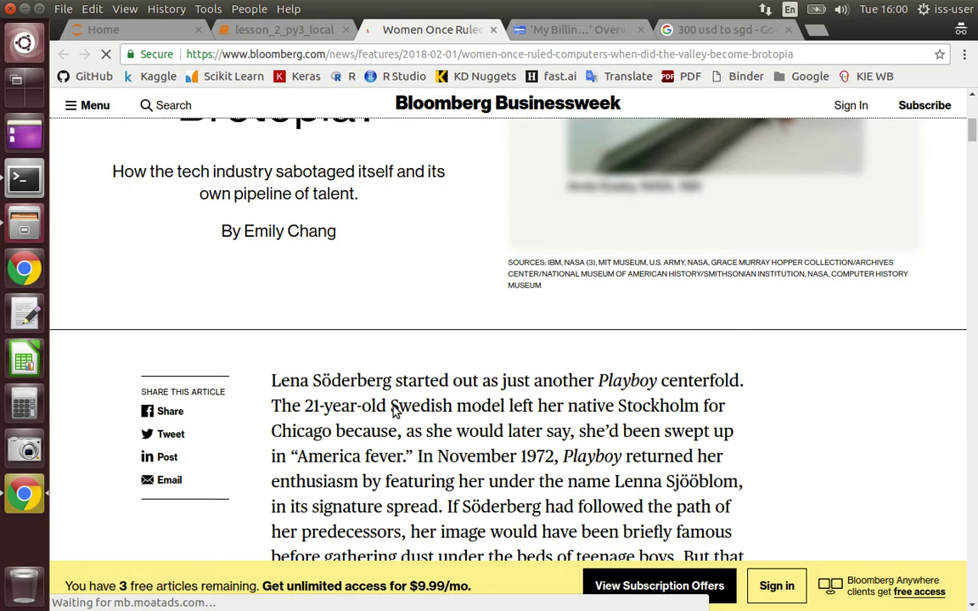
scroll(395, 412, "down", 10)
scroll(395, 412, "down", 4)
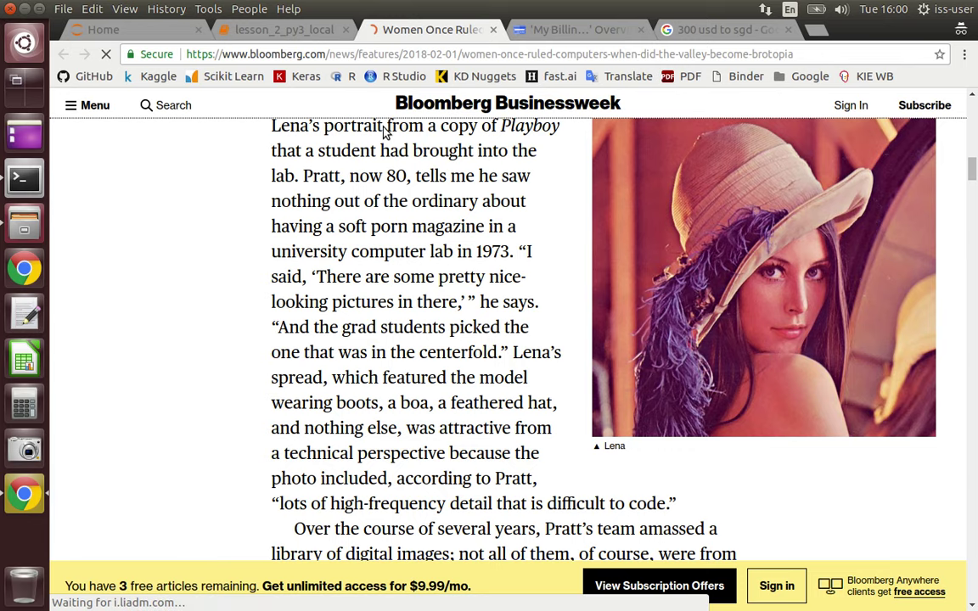
left_click(293, 32)
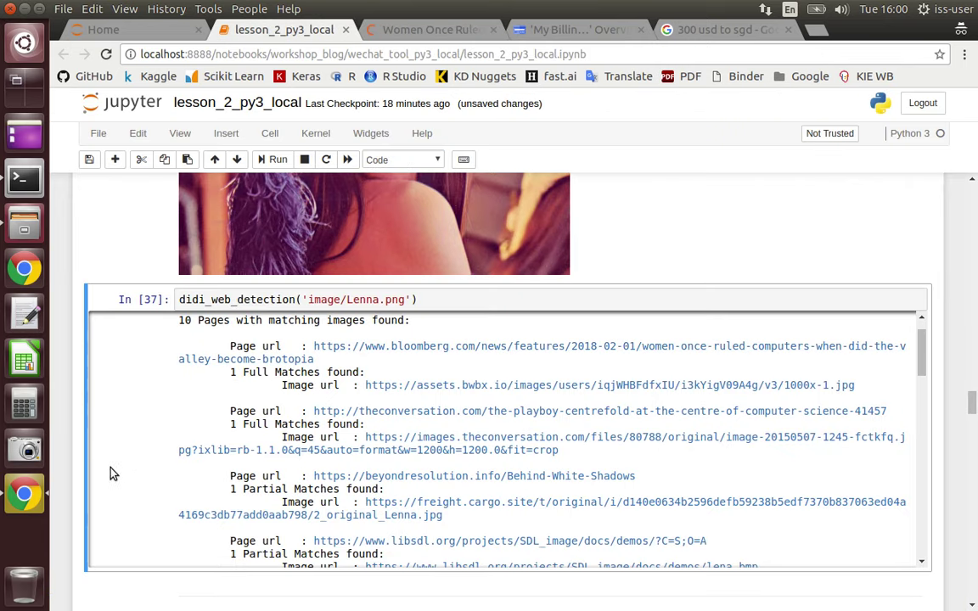
Run the va_didi_label_detection definition from the virtual assistant section and its call on image/new-york-statue-of-liberty.jpg
scroll(158, 511, "down", 4)
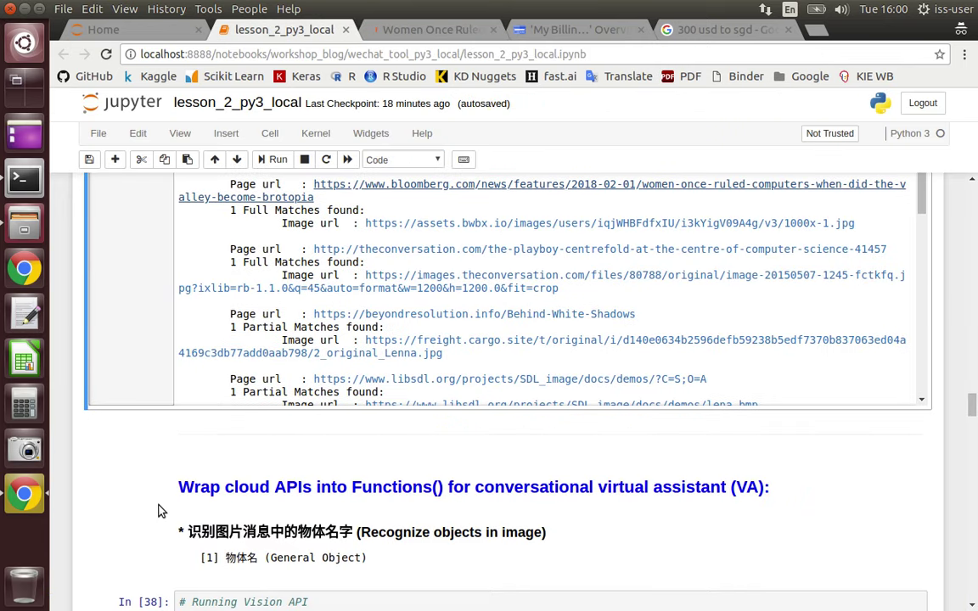
scroll(123, 453, "down", 1)
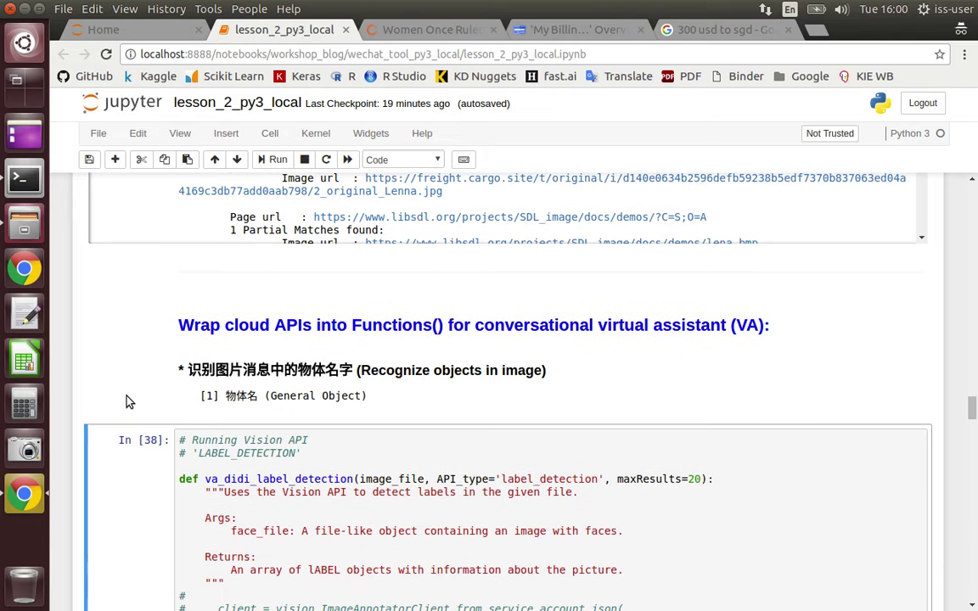
left_click(134, 391)
scroll(134, 392, "down", 1)
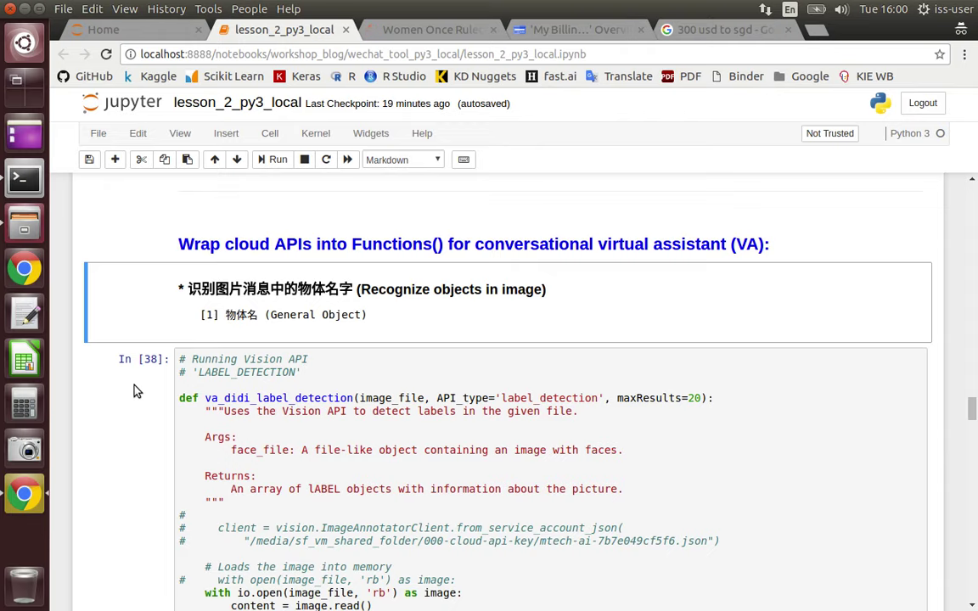
key("shift+Return")
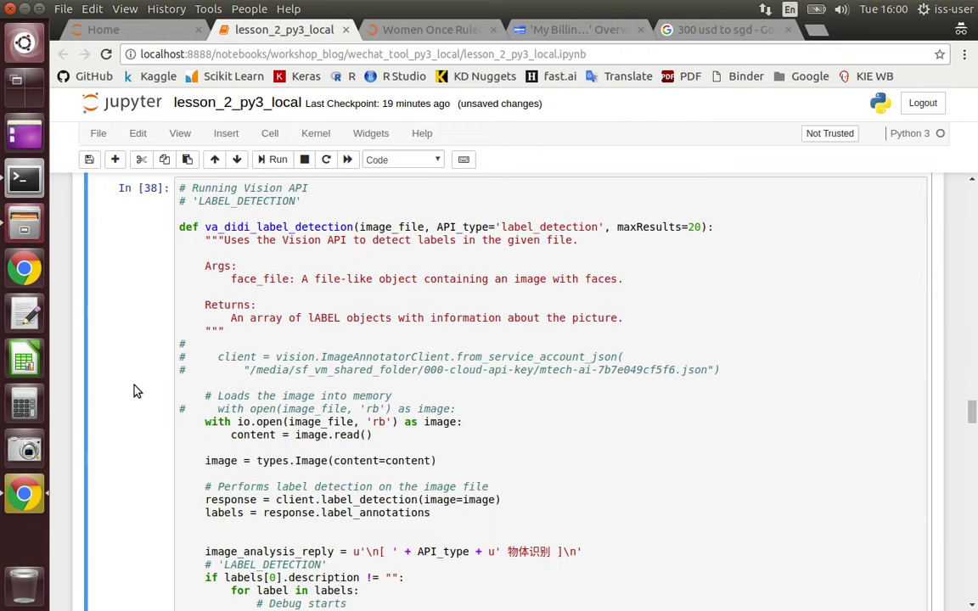
key("shift+Return")
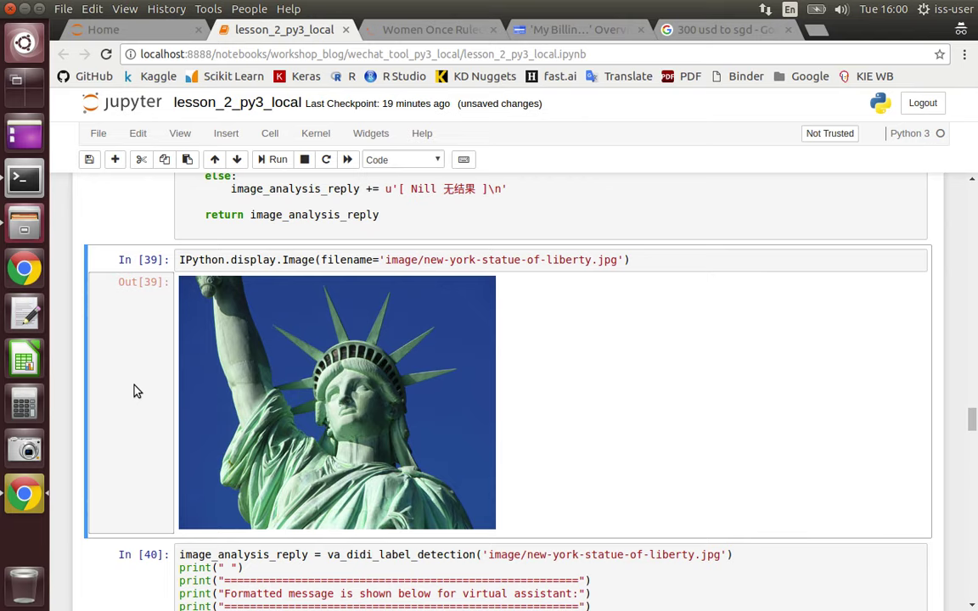
key("Down")
key("shift+Return")
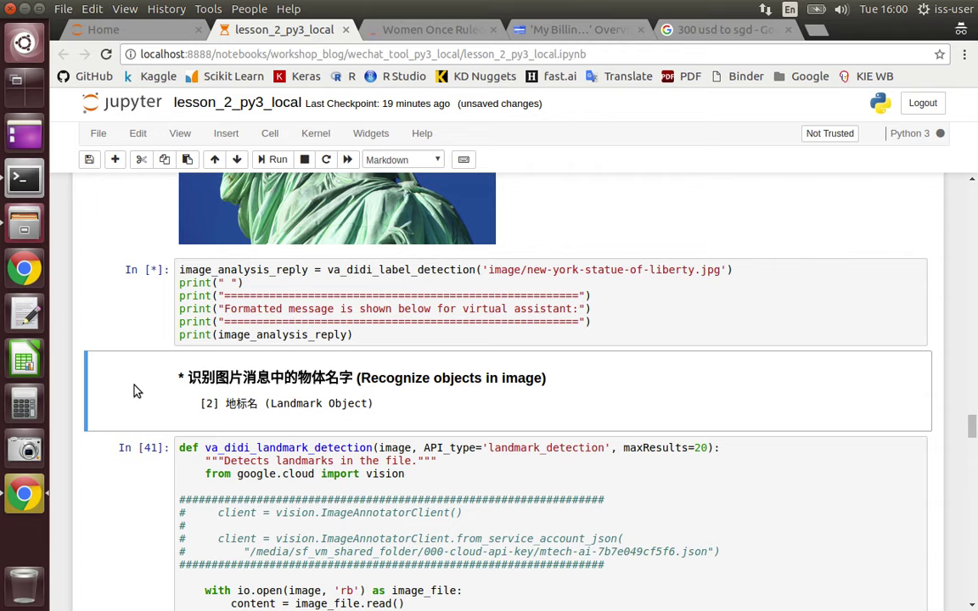
Skip to the va_didi_landmark_detection call on image/new-york-statue-of-liberty.jpg and run it
key("Down")
key("Down")
key("Down")
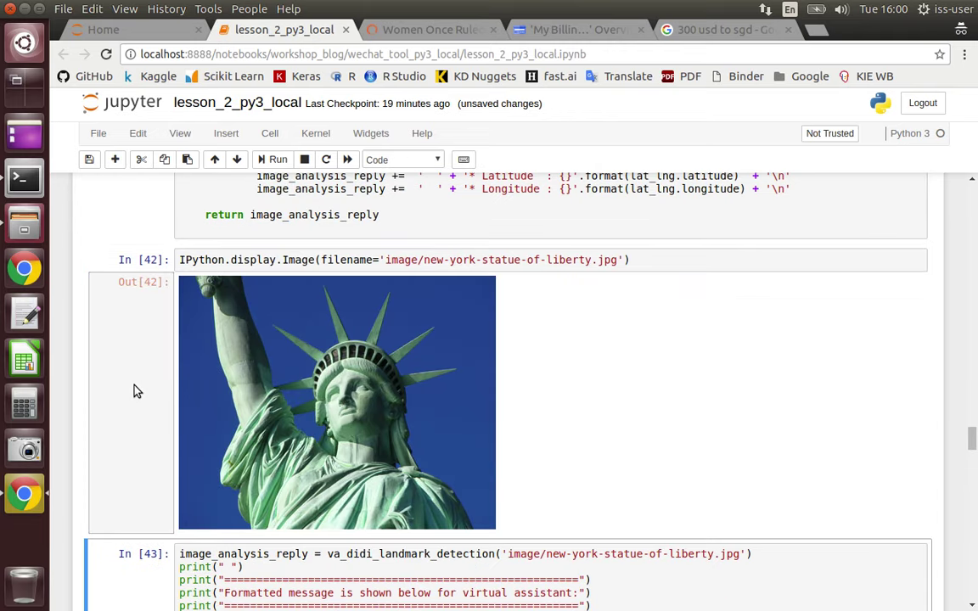
key("shift+Return")
Display the LinkedIn profile image and run va_didi_logo_detection on it
key("Down")
key("Down")
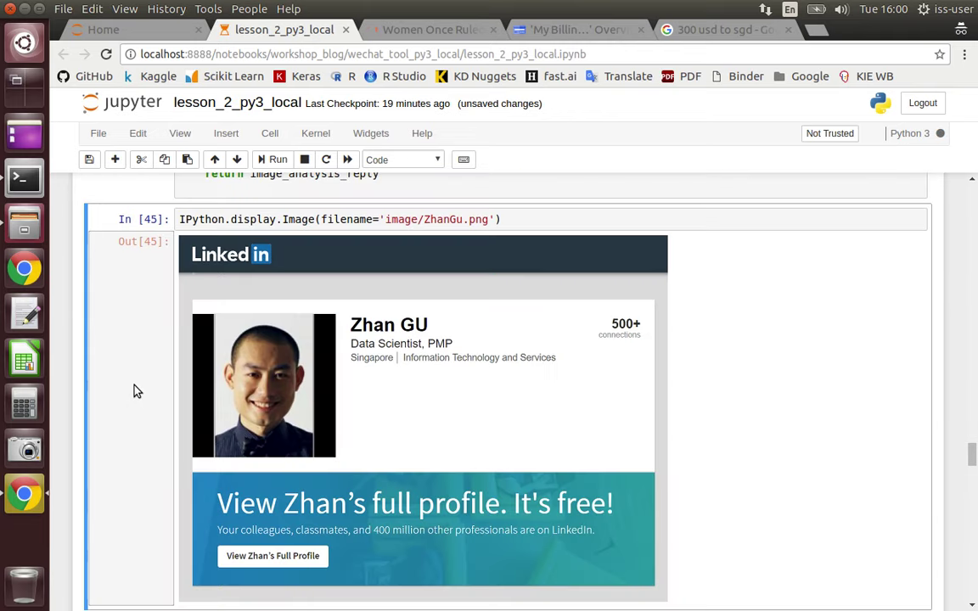
key("shift+Return")
key("shift+Return")
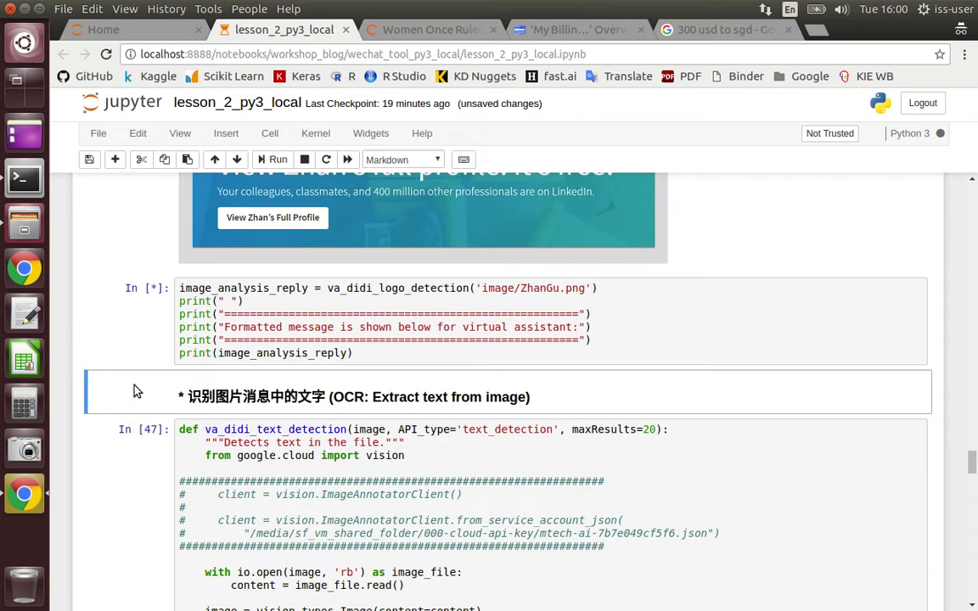
Run the va_didi_text_detection definition and its call on the LinkedIn profile image, and bring the extracted text into view
key("Down")
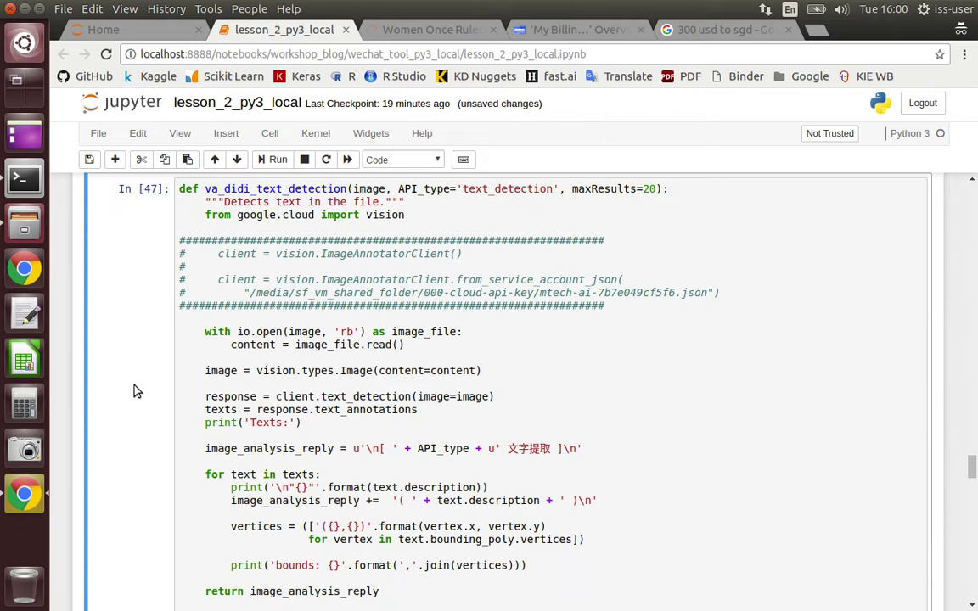
key("shift+Return")
scroll(134, 391, "up", 3)
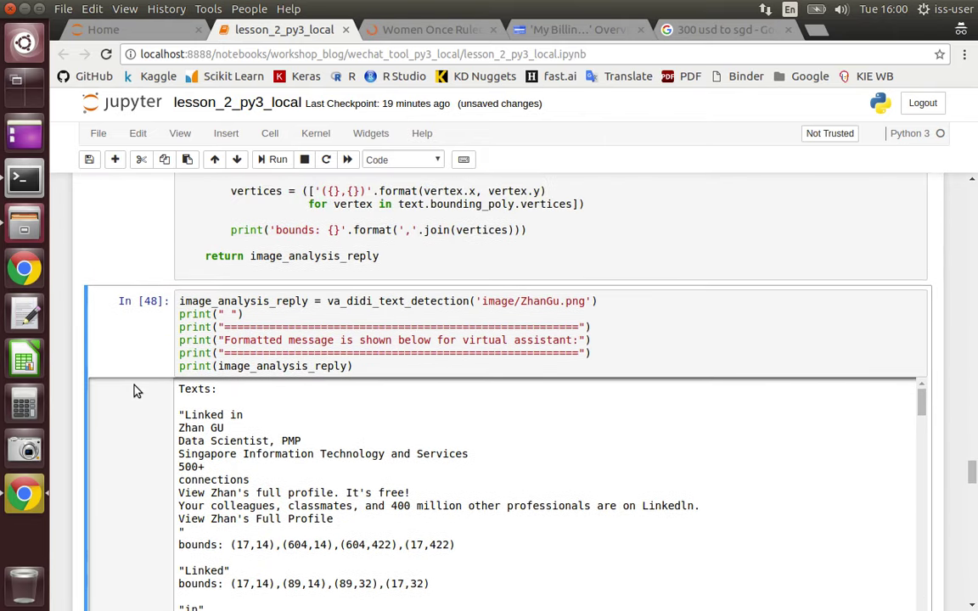
key("shift+Return")
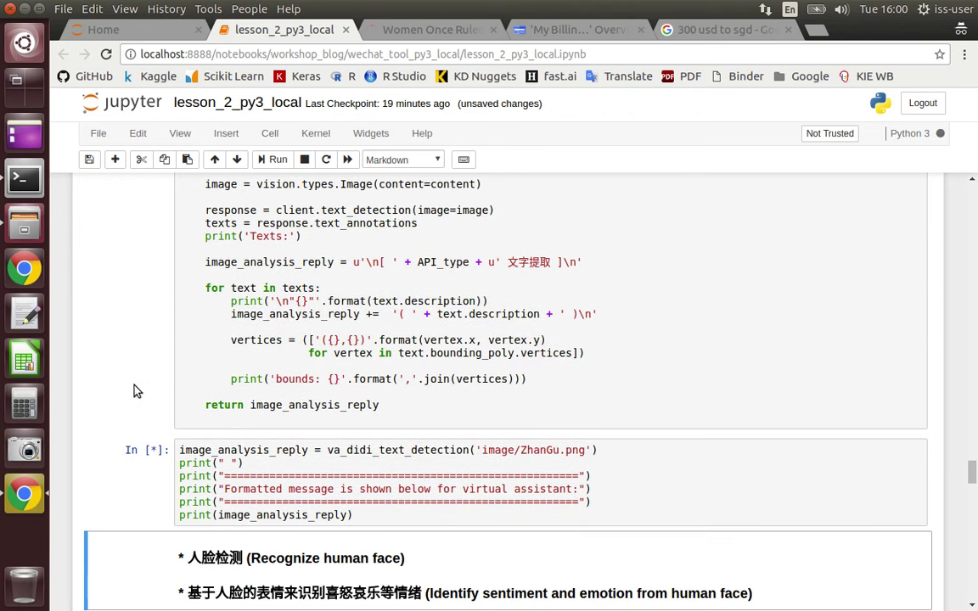
scroll(133, 391, "down", 3)
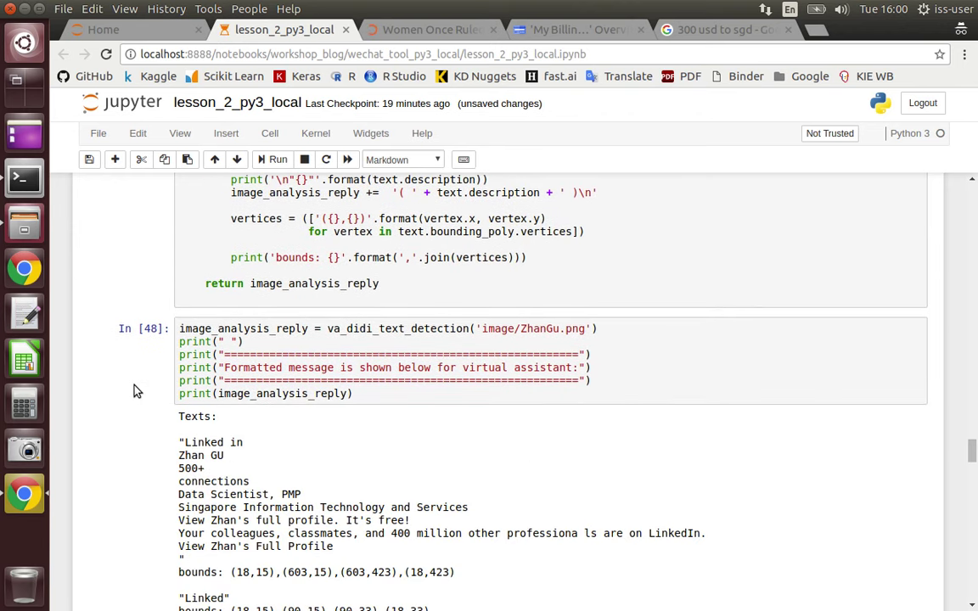
scroll(128, 451, "down", 3)
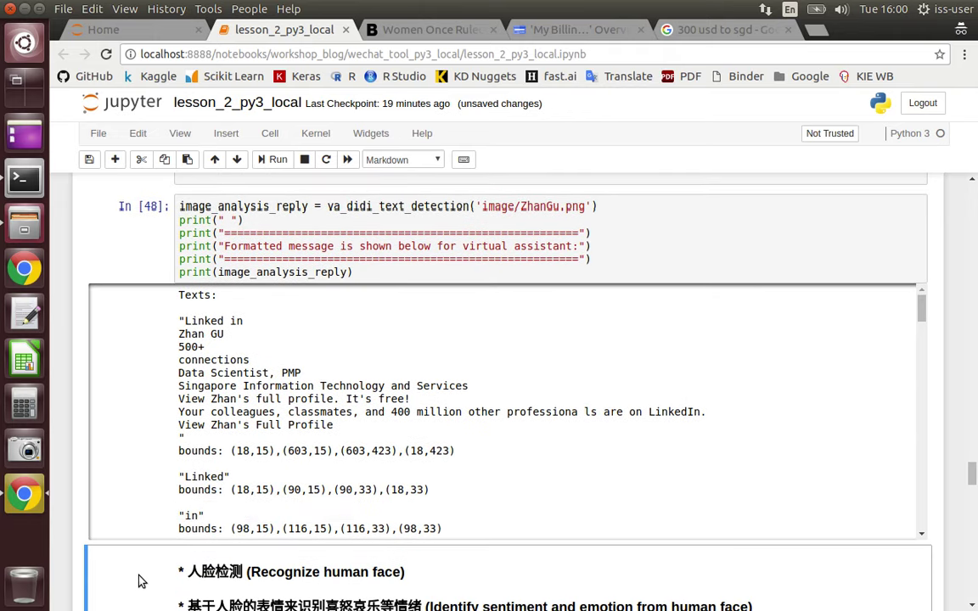
Run the va_didi_face_detection_emotion definition and its call on the LinkedIn profile image
scroll(135, 578, "down", 4)
scroll(141, 582, "down", 3)
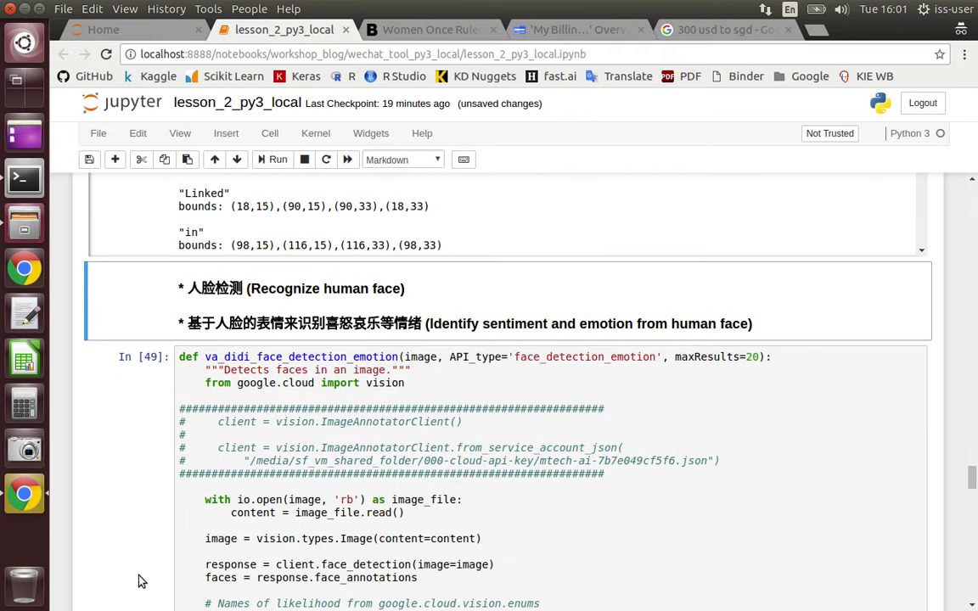
key("shift+Return")
key("shift+Return")
key("shift+Return")
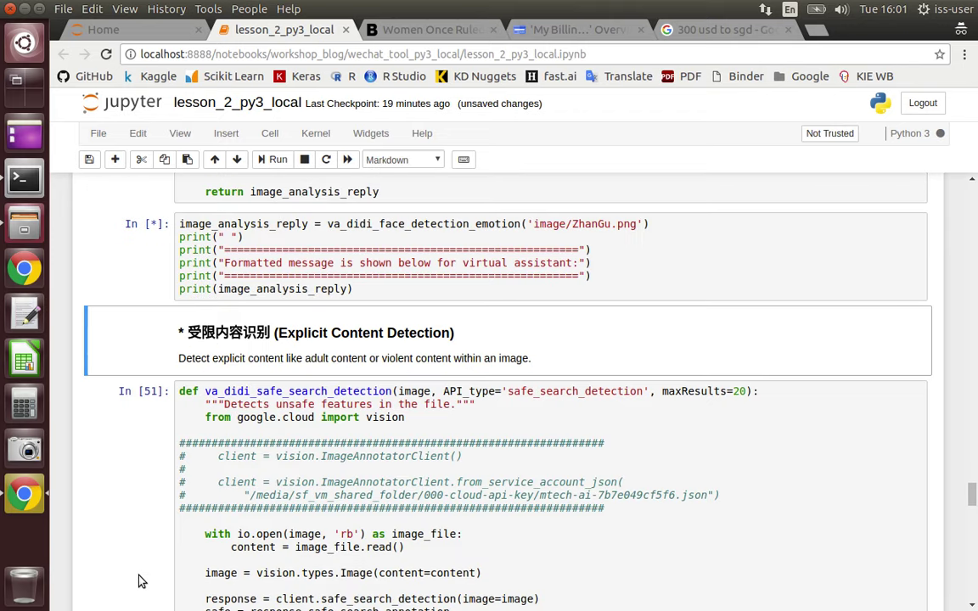
Run the Explicit Content Detection section's va_didi_safe_search_detection definition and its call on the LinkedIn profile image
key("shift+Return")
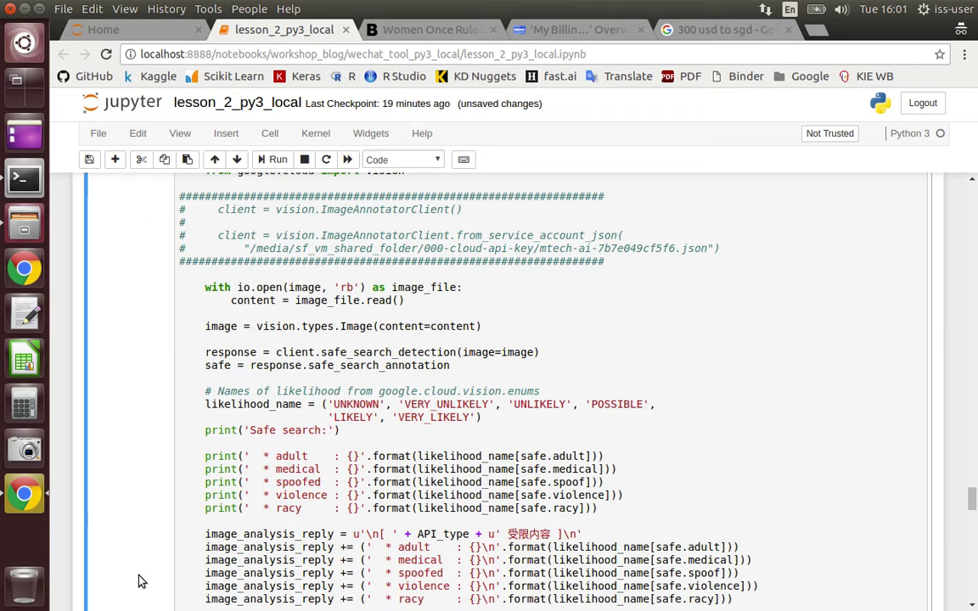
key("shift+Return")
key("shift+Return")
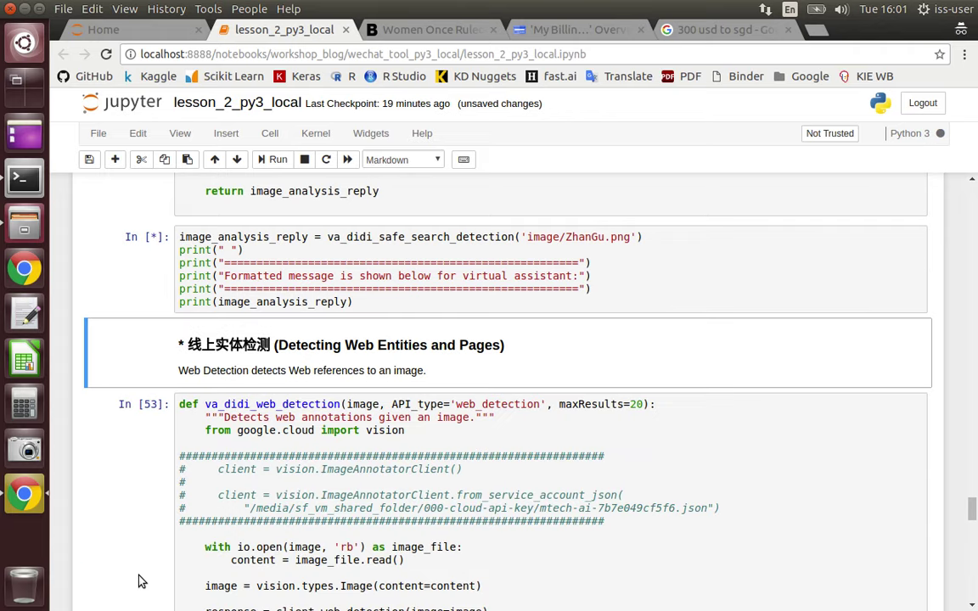
Run the va_didi_web_detection section on image/Lenna.png, view the matching pages, and advance to the itchat import cell
key("shift+Return")
key("shift+Return")
key("shift+Return")
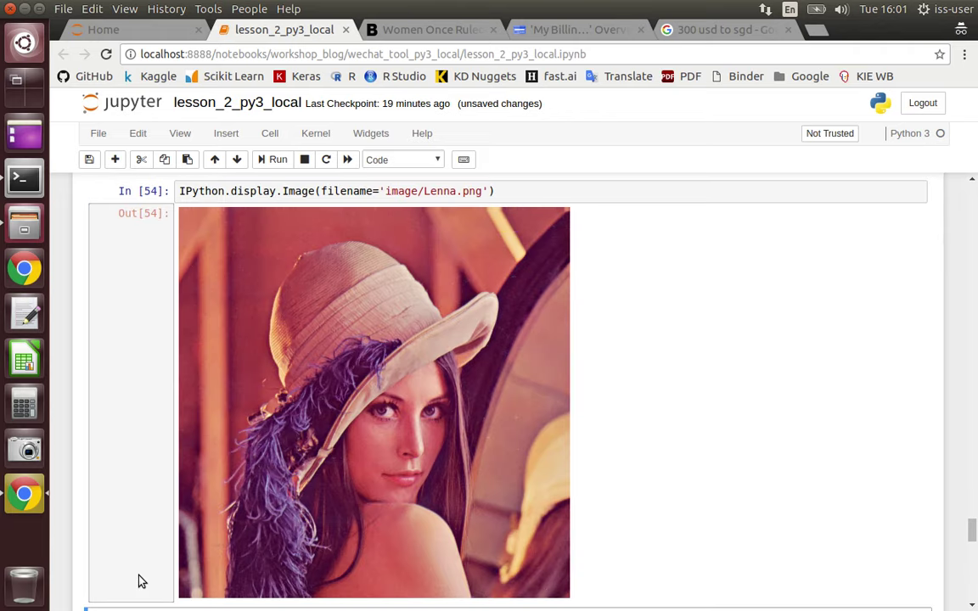
key("shift+Return")
key("shift+Return")
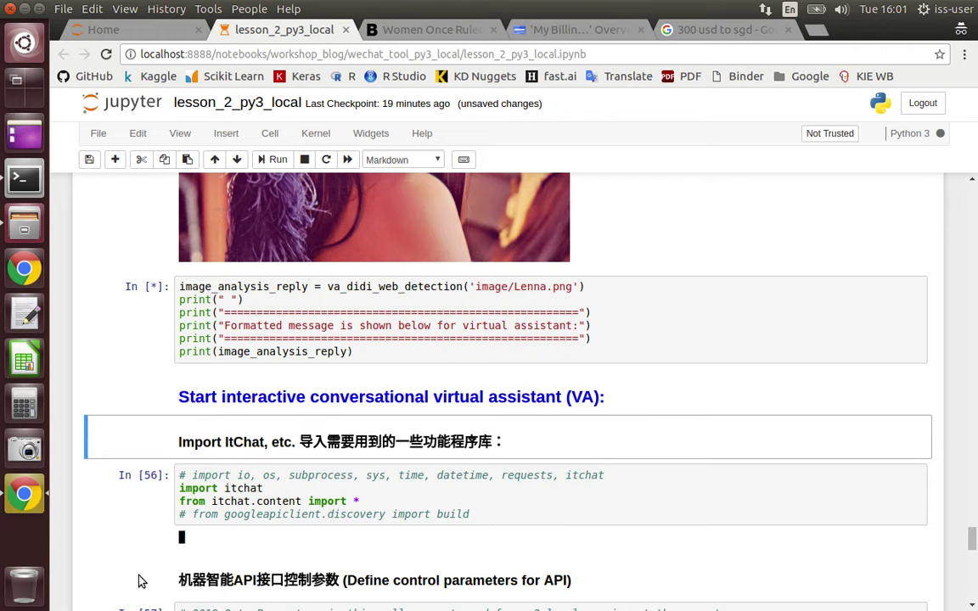
scroll(141, 474, "down", 1)
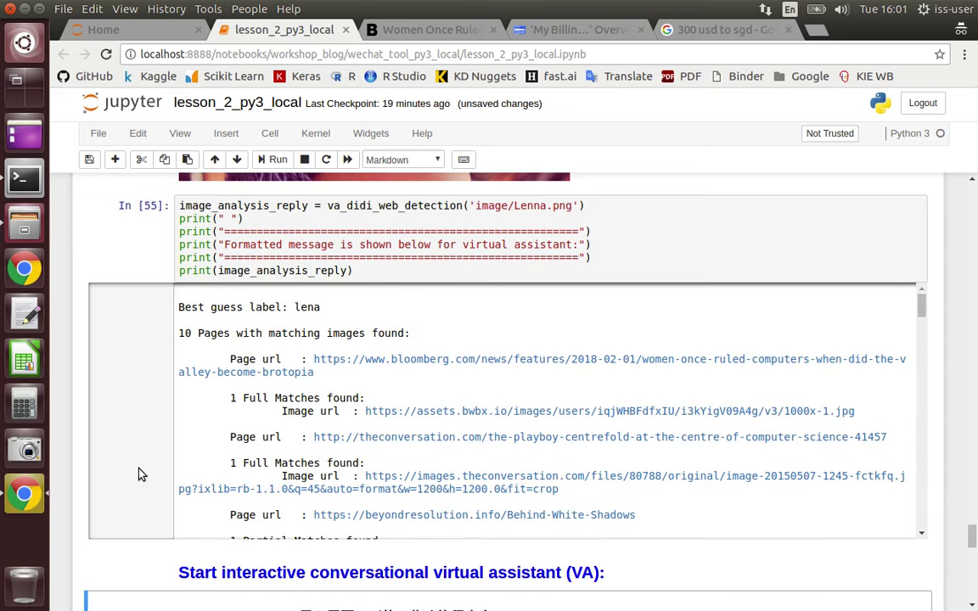
scroll(141, 475, "down", 2)
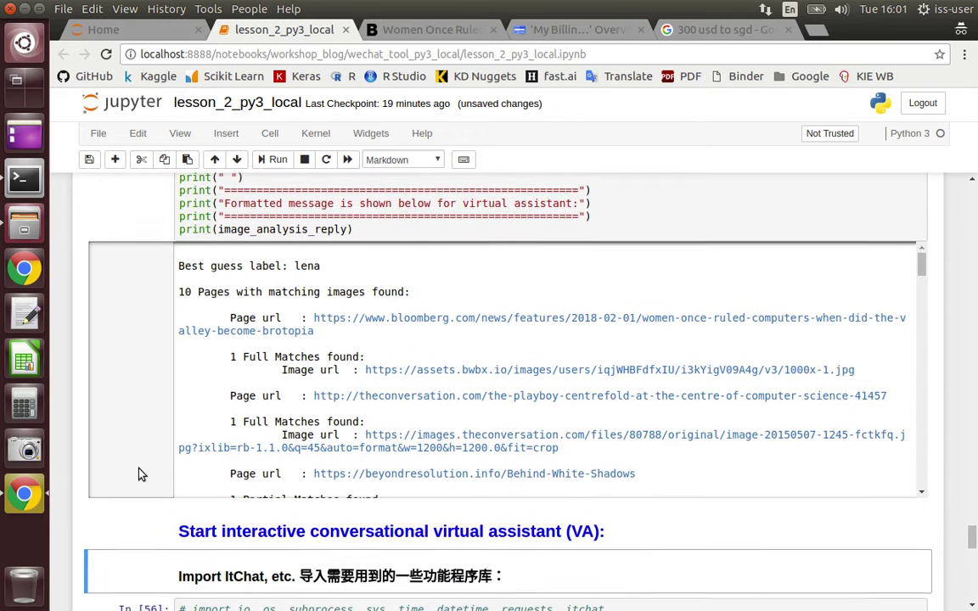
key("shift+Return")
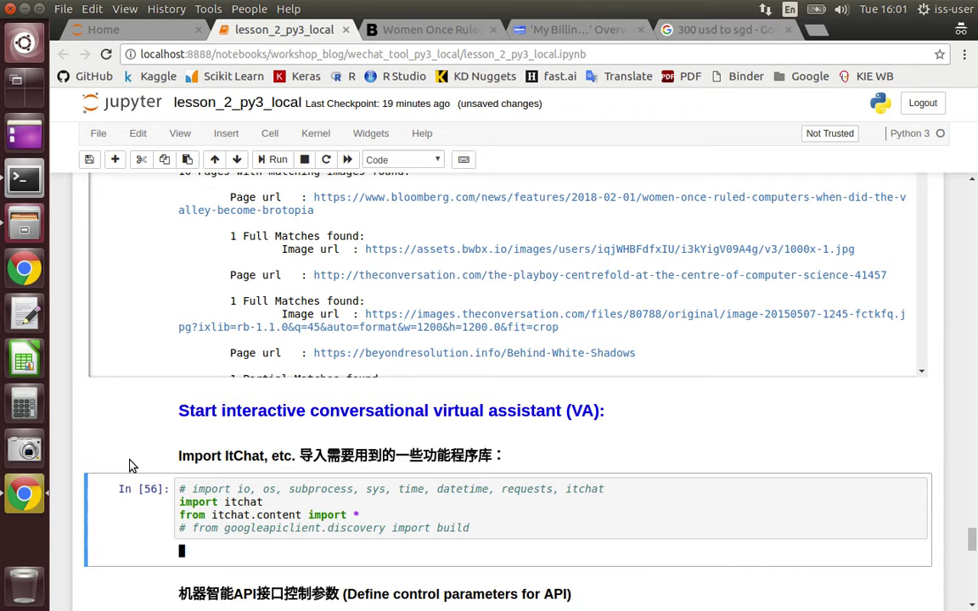
scroll(132, 465, "down", 3)
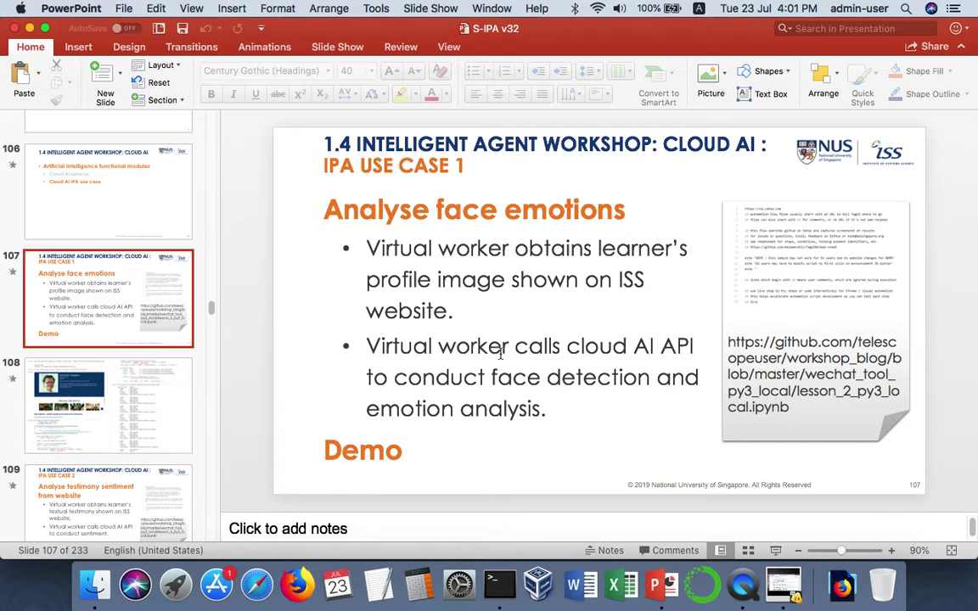
In the S-IPA v32 presentation in PowerPoint, look through slides 108 to 110 on the face emotion and testimony sentiment use cases
left_click(134, 415)
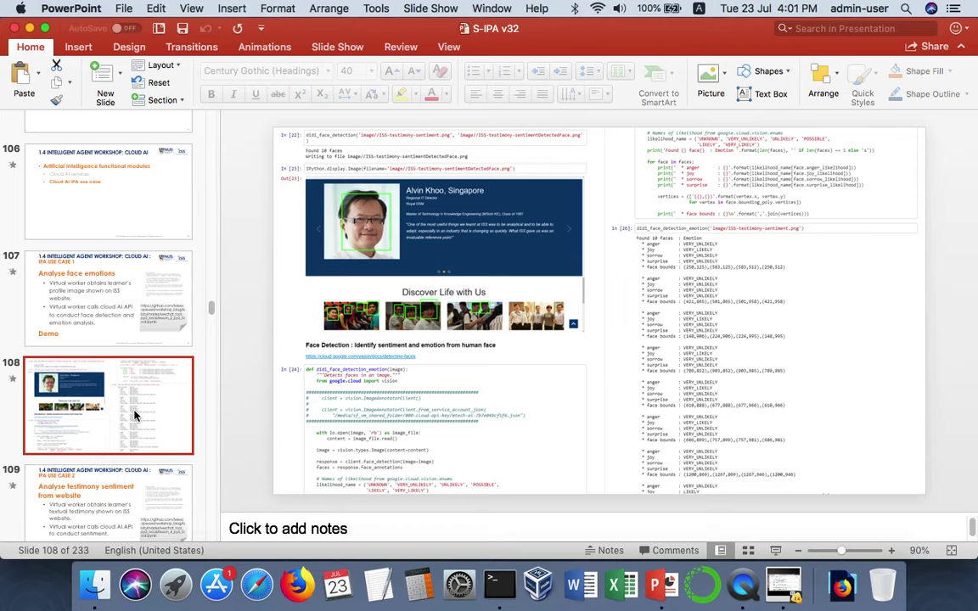
left_click(124, 483)
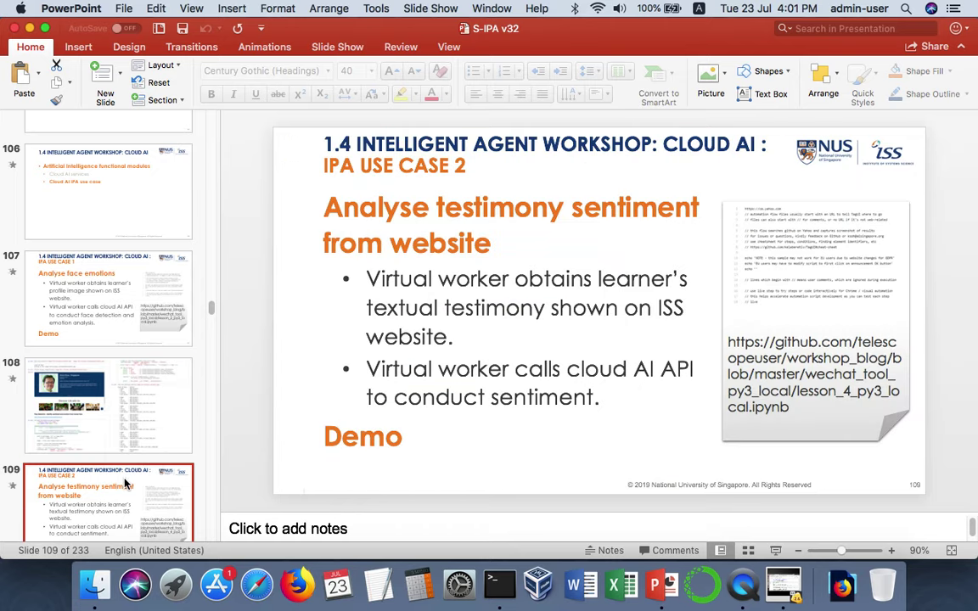
scroll(123, 486, "down", 2)
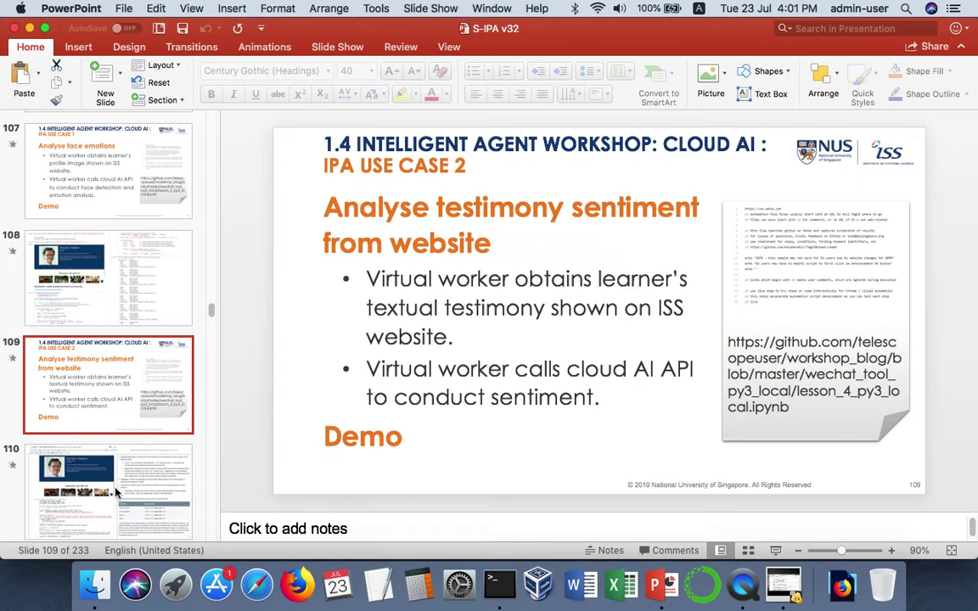
left_click(117, 493)
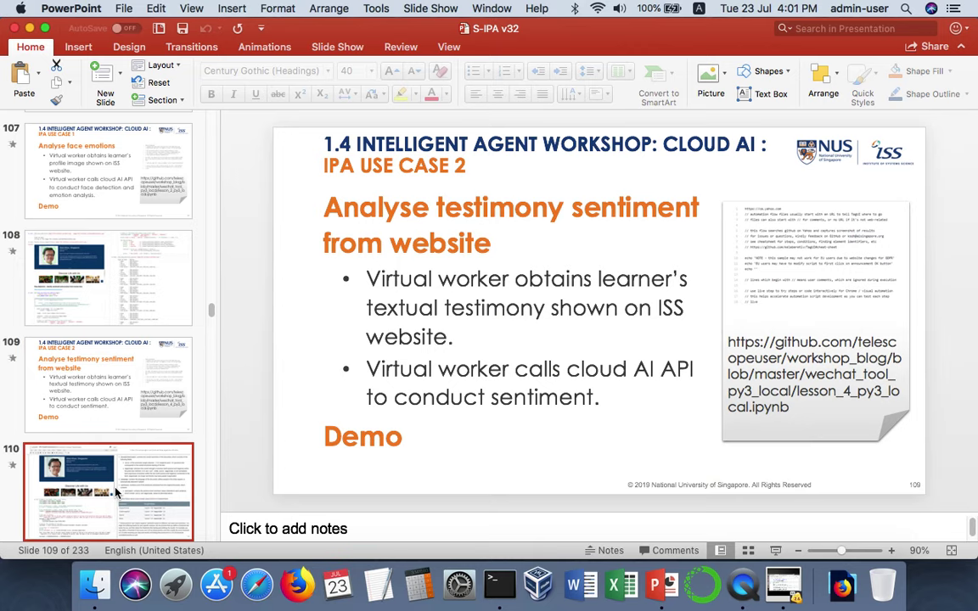
scroll(117, 493, "down", 3)
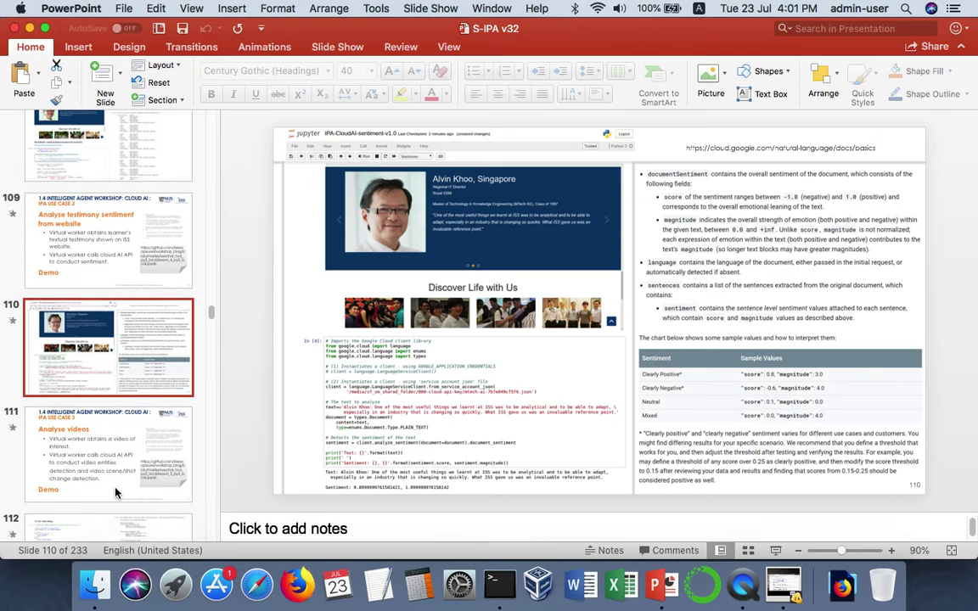
View slides 111 and 110 of the presentation, and switch to the Google Cloud Platform billing page in the virtual machine's Chrome
left_click(113, 453)
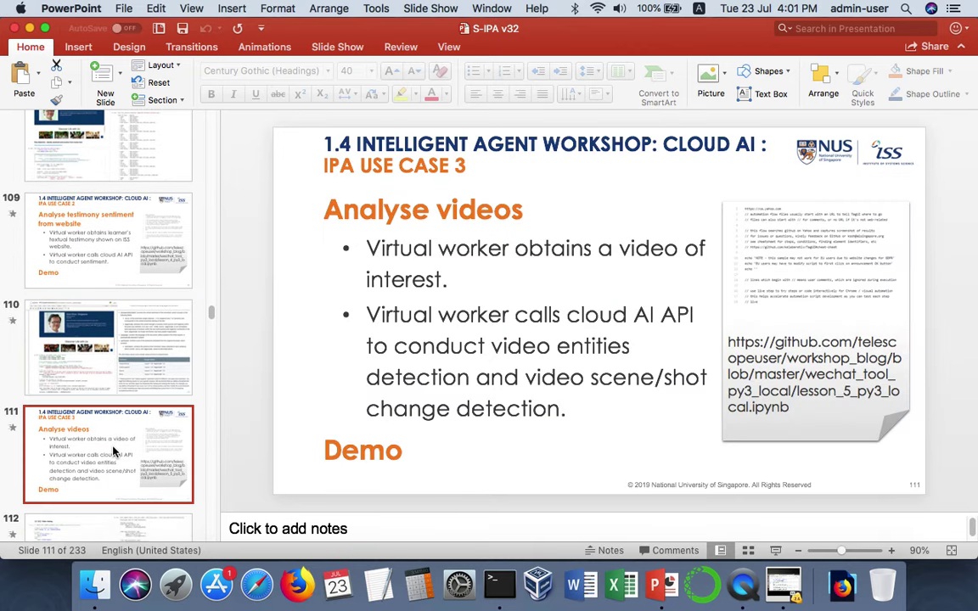
left_click(113, 358)
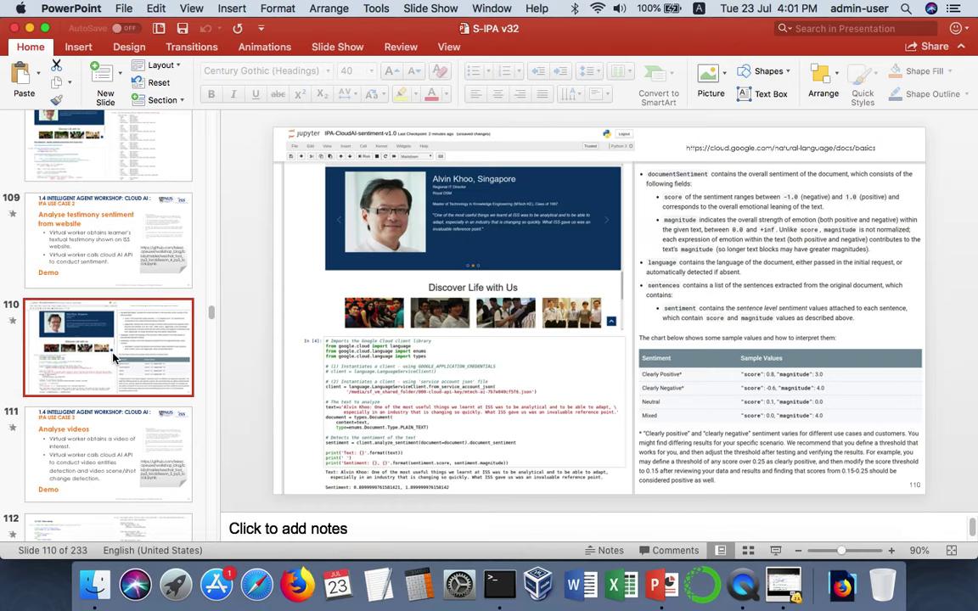
key("ctrl+Left")
key("ctrl+Left")
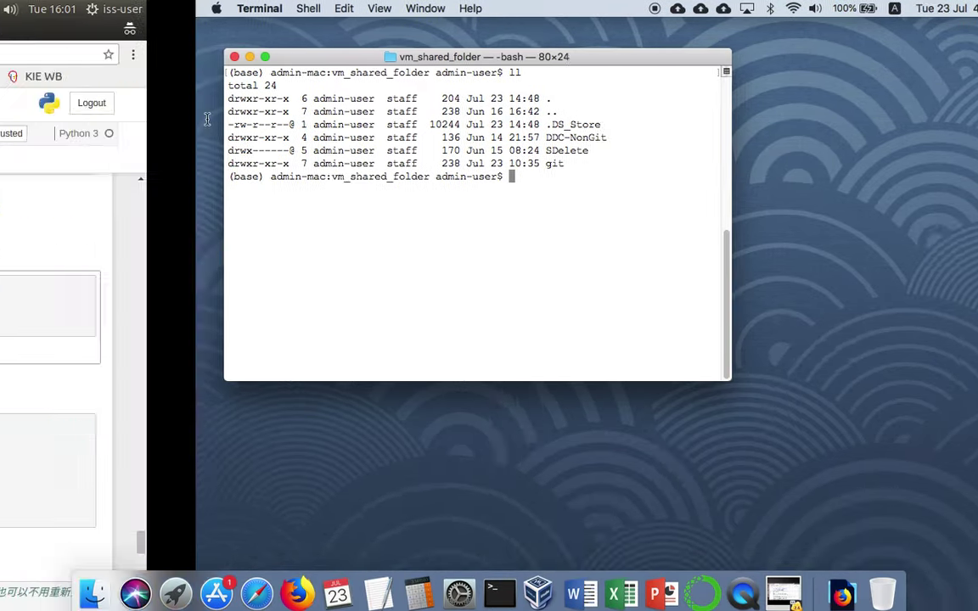
left_click(540, 26)
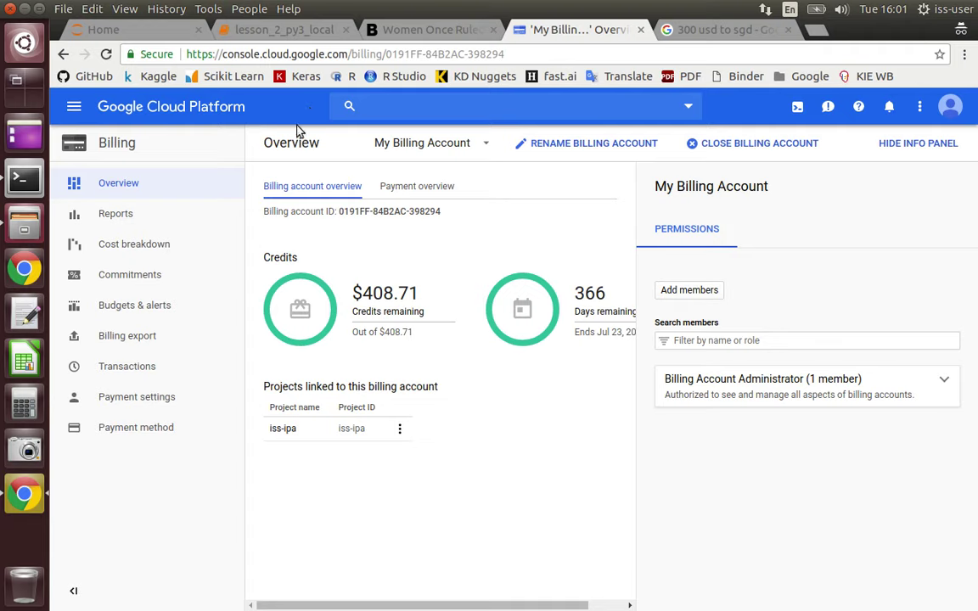
Open the Google Cloud console's Home dashboard and check which Google account is signed in
left_click(74, 112)
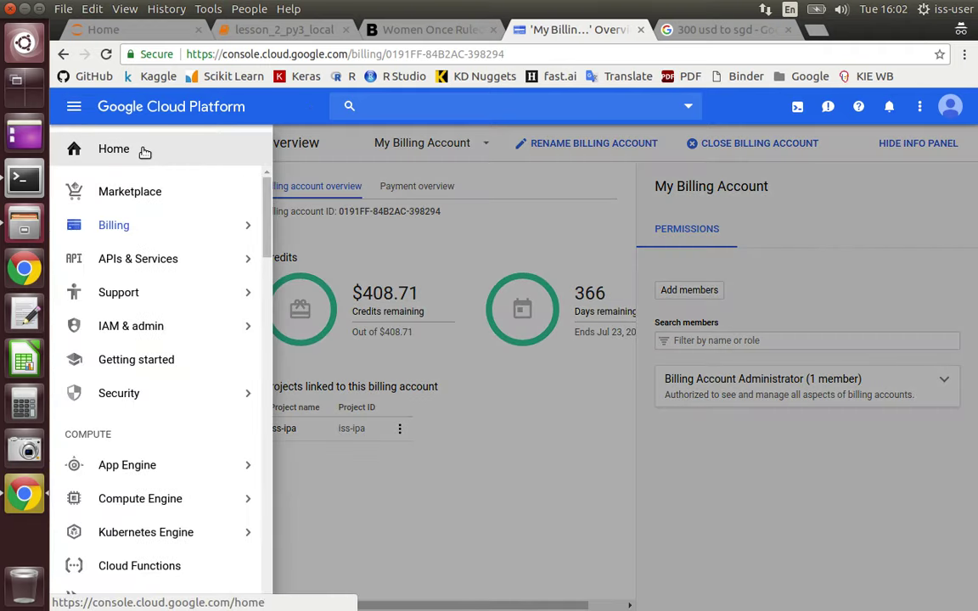
key("Escape")
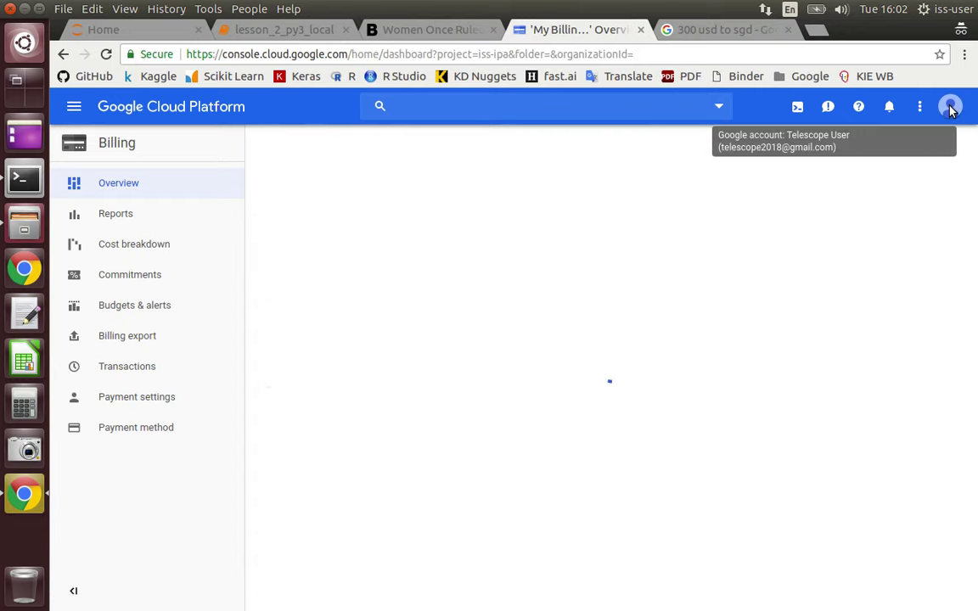
left_click(951, 109)
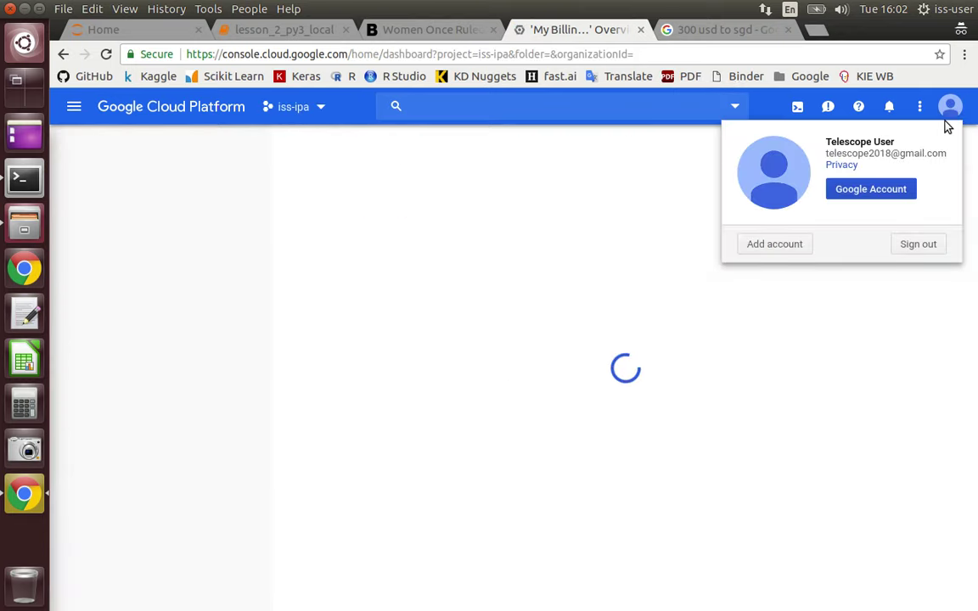
Check the list of available projects while staying in iss-ipa, and open the Billing overview
left_click(321, 108)
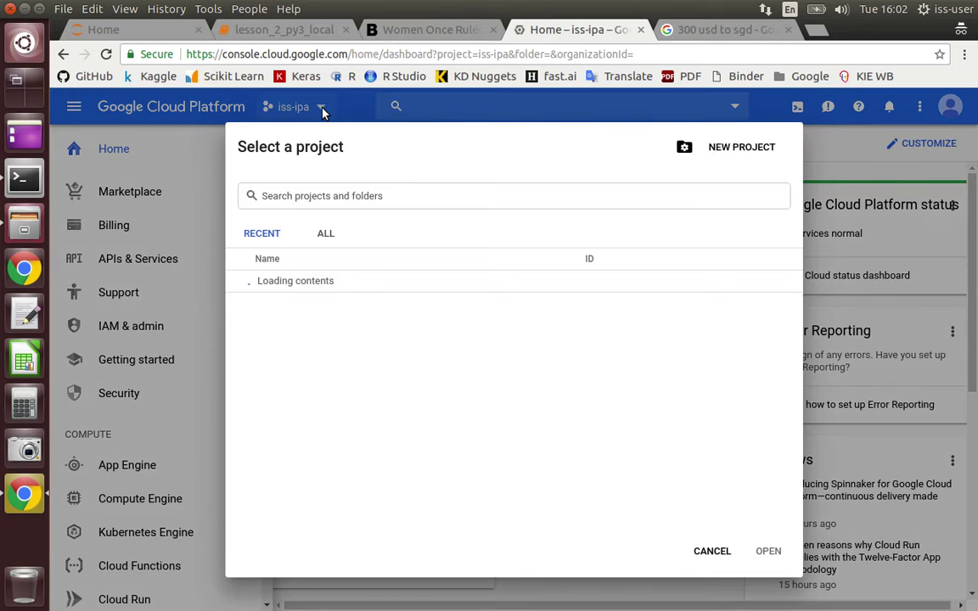
left_click(318, 120)
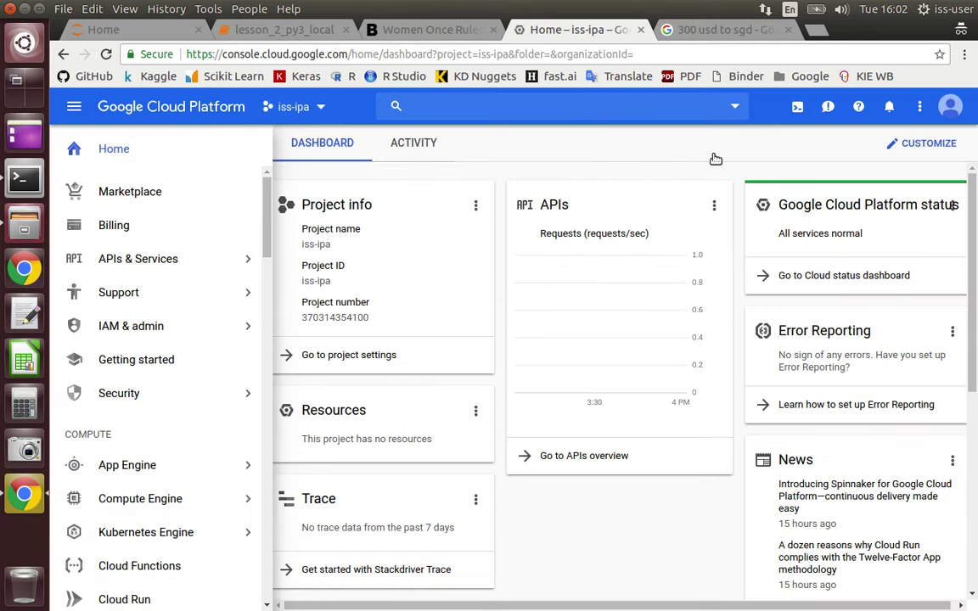
left_click(321, 110)
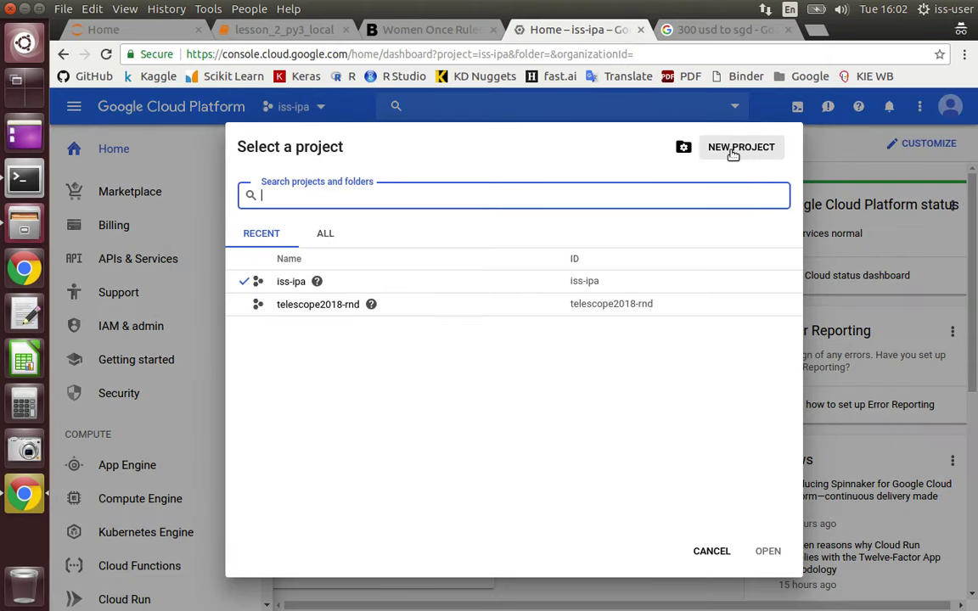
left_click(712, 552)
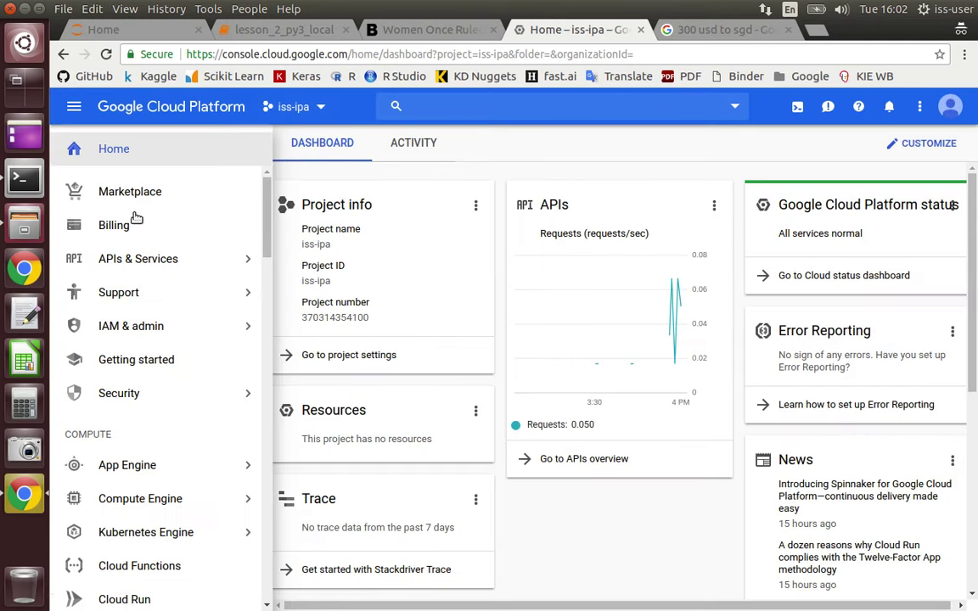
left_click(121, 226)
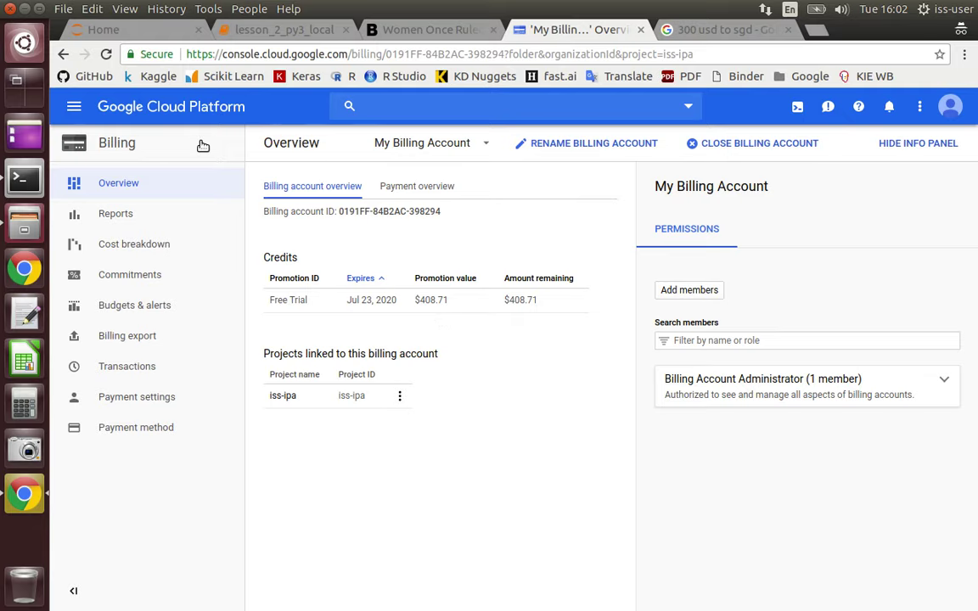
Search the console for "api", open the APIs & Services dashboard, and review the project's API list
left_click(413, 103)
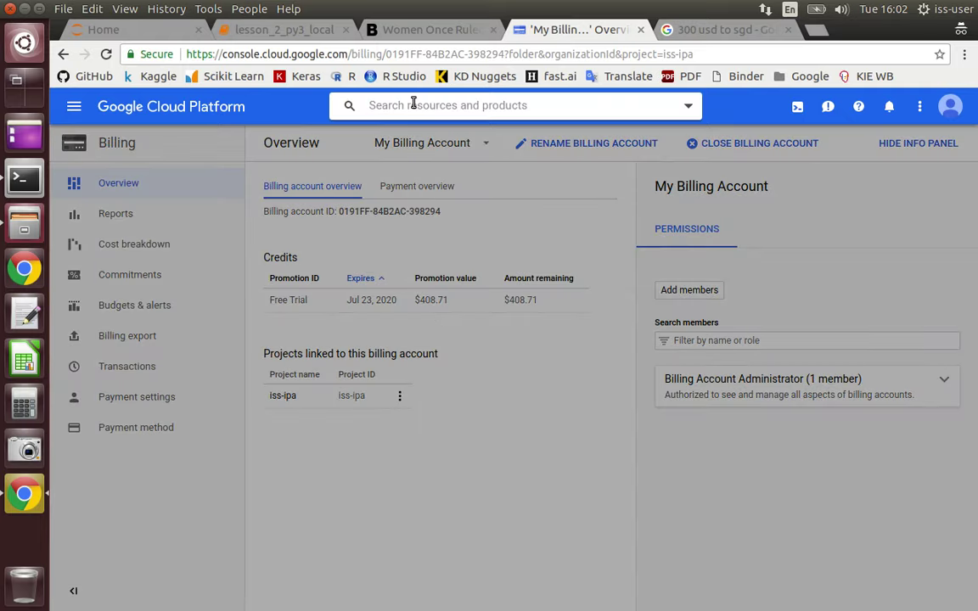
type("api")
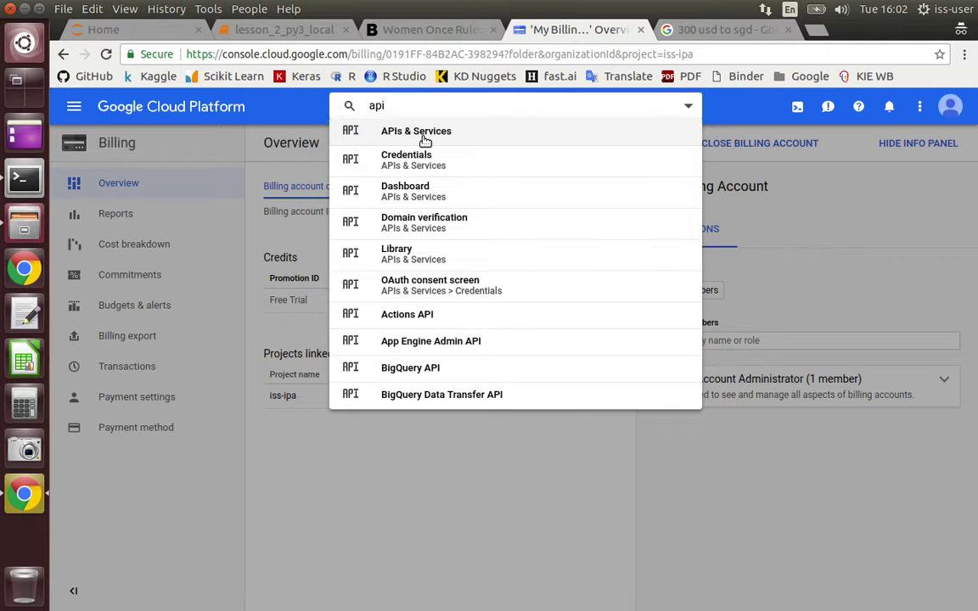
left_click(425, 134)
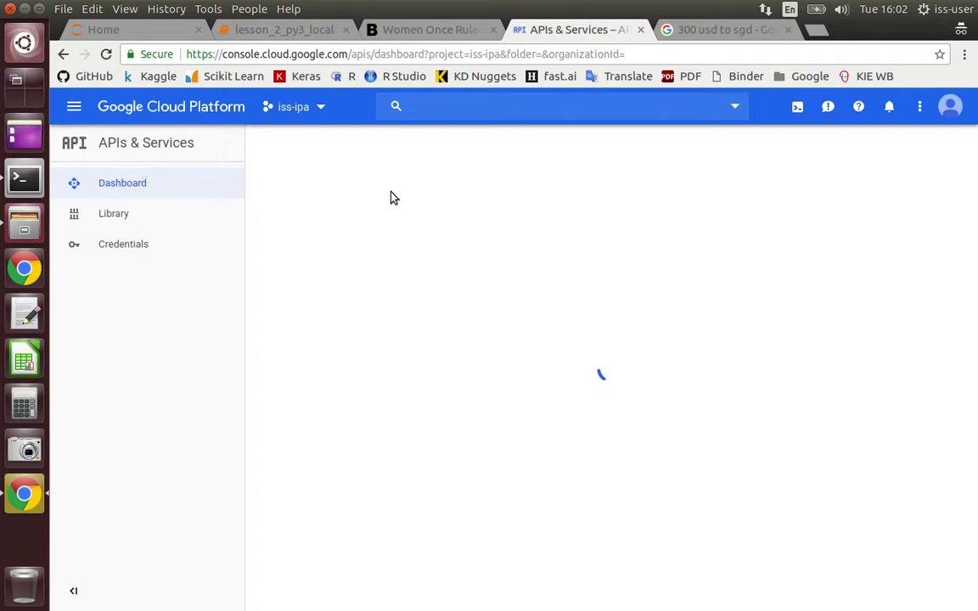
left_click(480, 150)
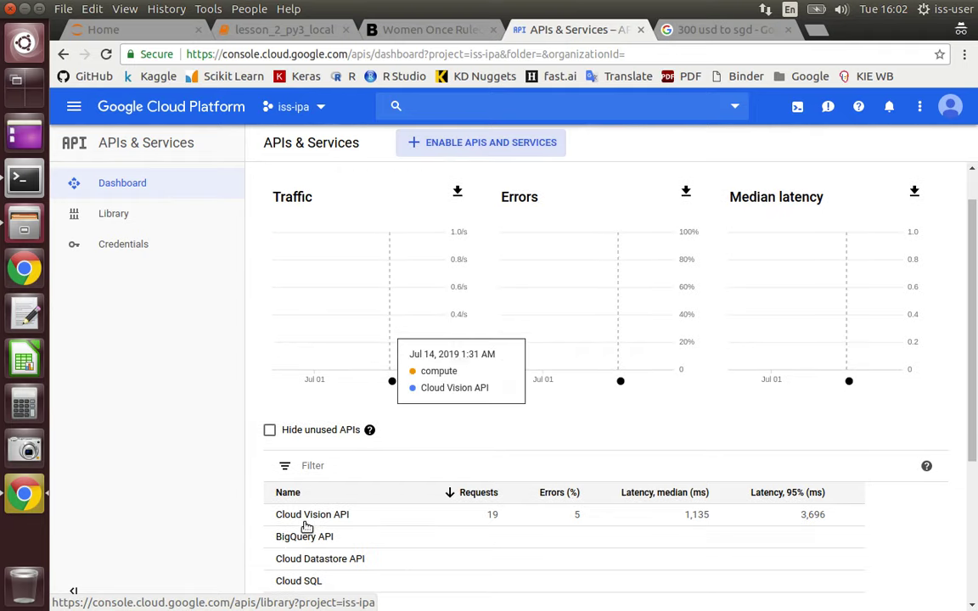
scroll(303, 547, "down", 5)
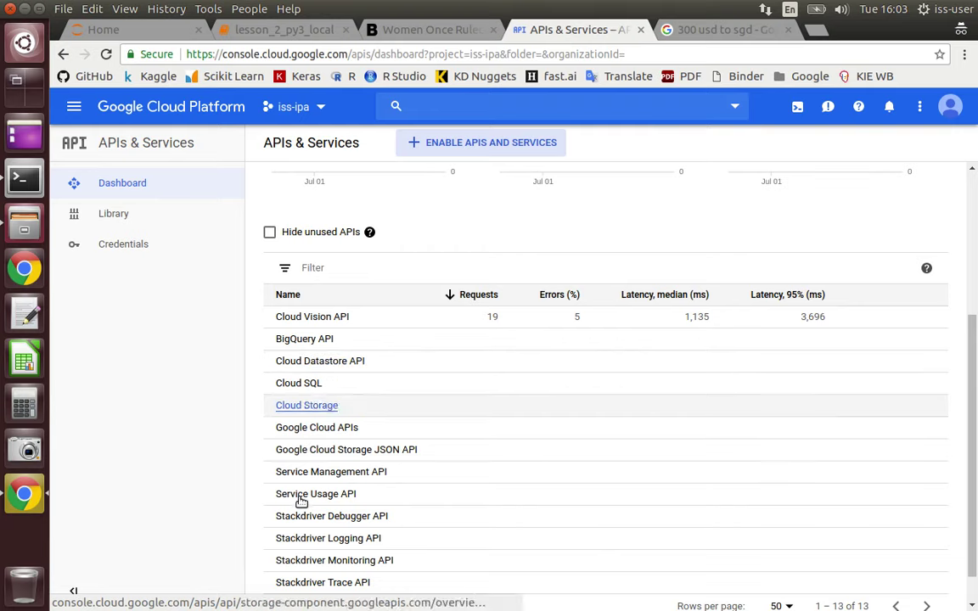
scroll(300, 503, "down", 2)
scroll(302, 503, "up", 1)
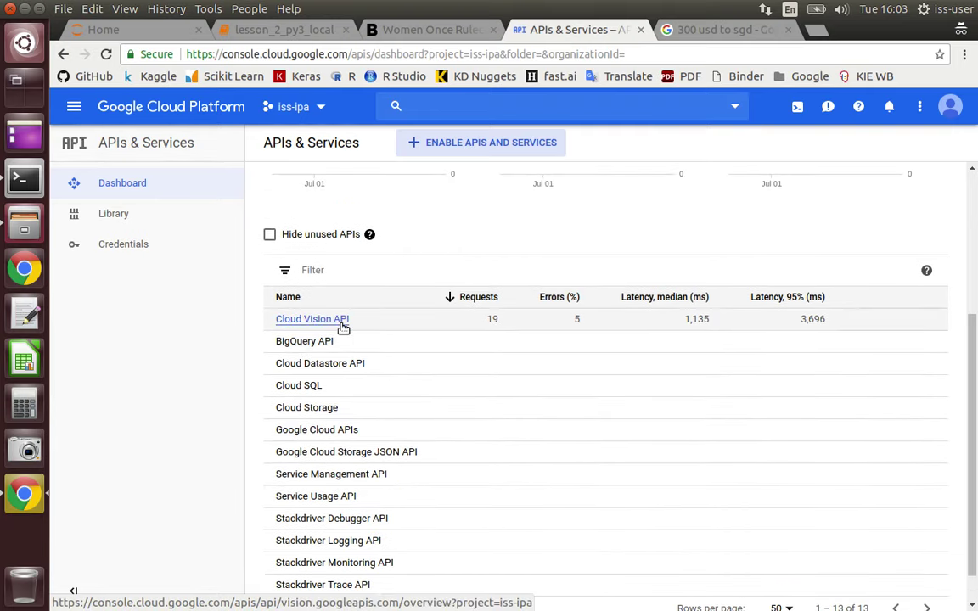
scroll(342, 330, "up", 5)
Search the API Library for "lanaguage" and enable the Cloud Natural Language API for the iss-ipa project
left_click(458, 140)
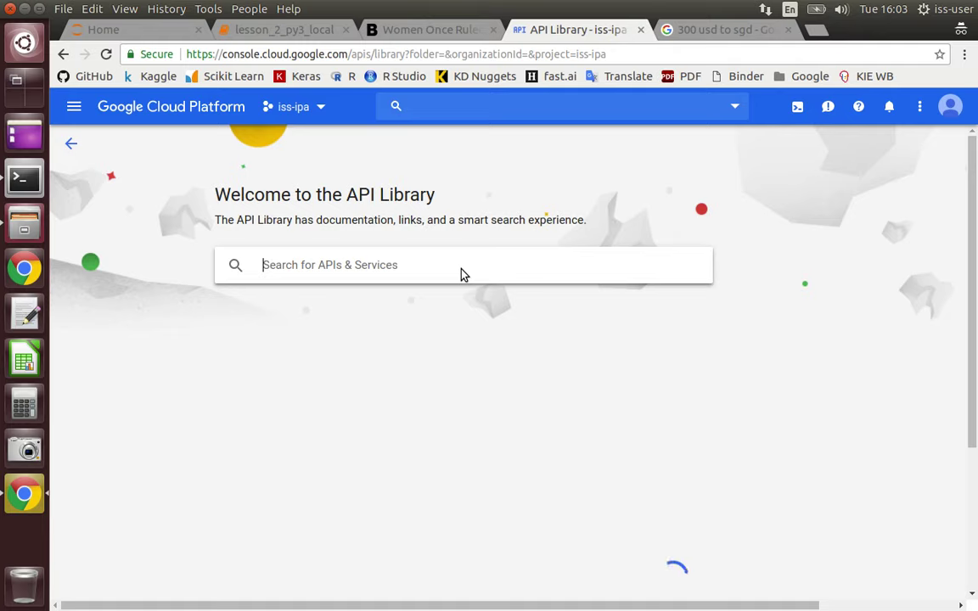
type("la")
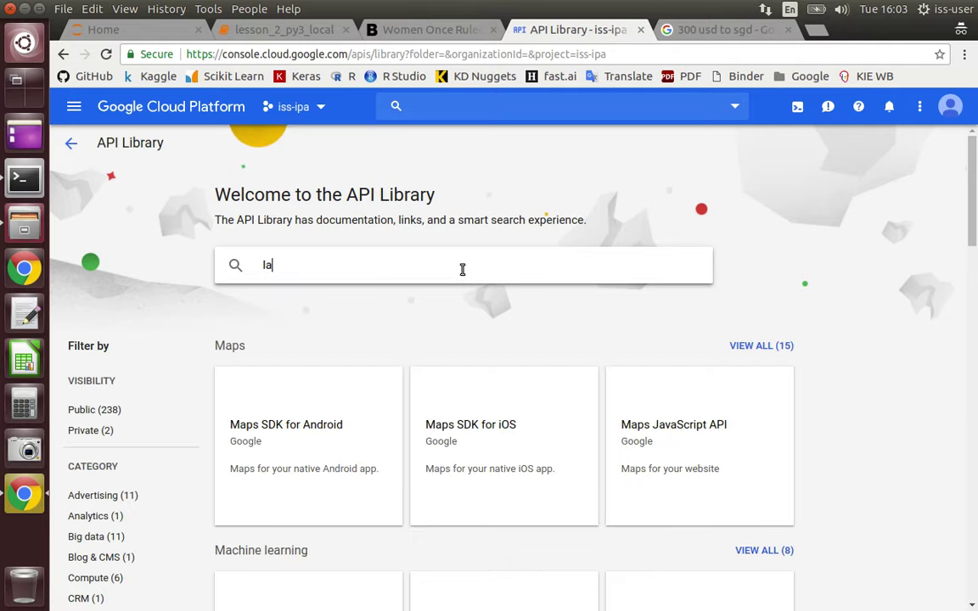
type("naguage")
key("Return")
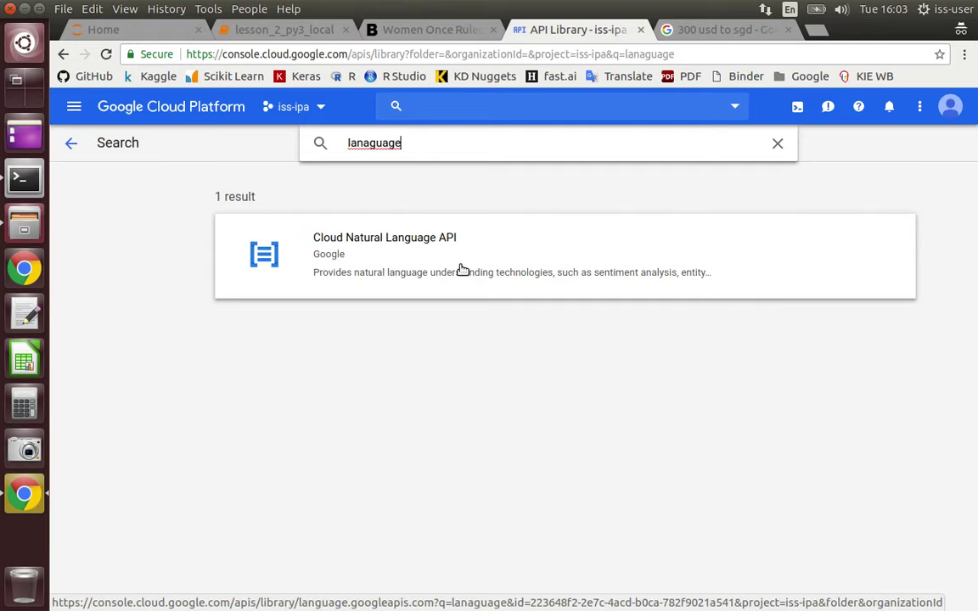
left_click(463, 272)
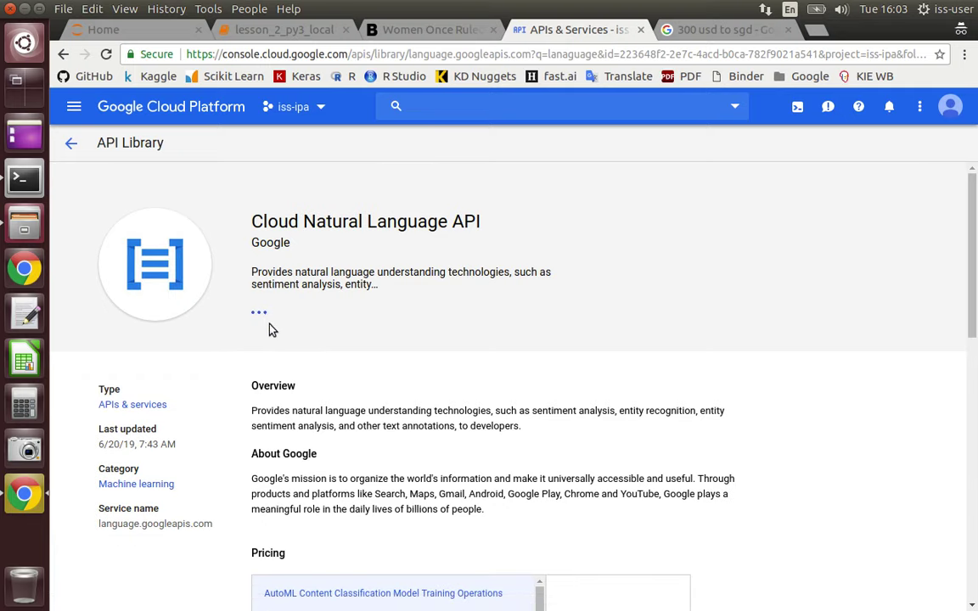
left_click(272, 317)
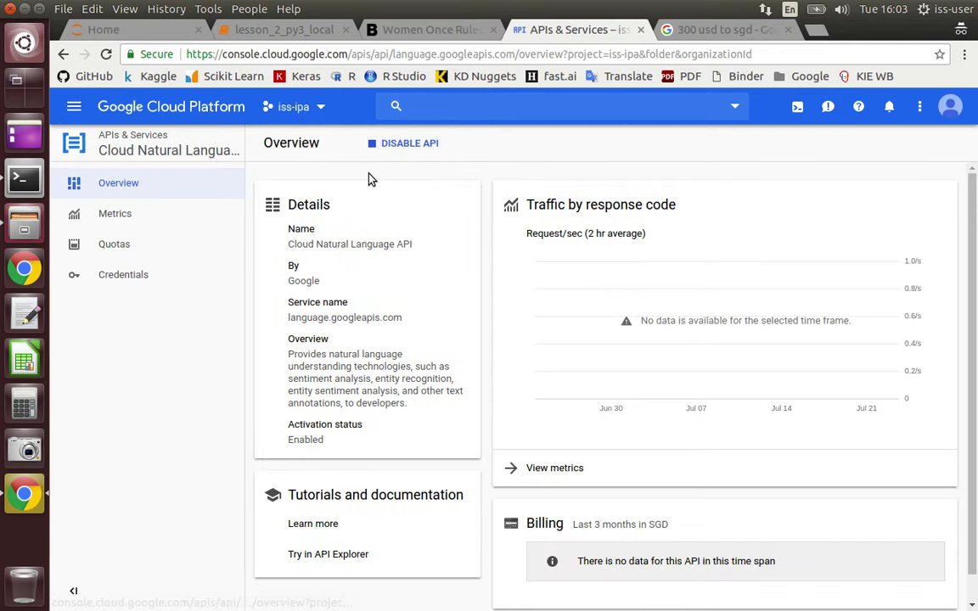
Search the console for "video" and enable the Cloud Video Intelligence API for the iss-ipa project
left_click(202, 193)
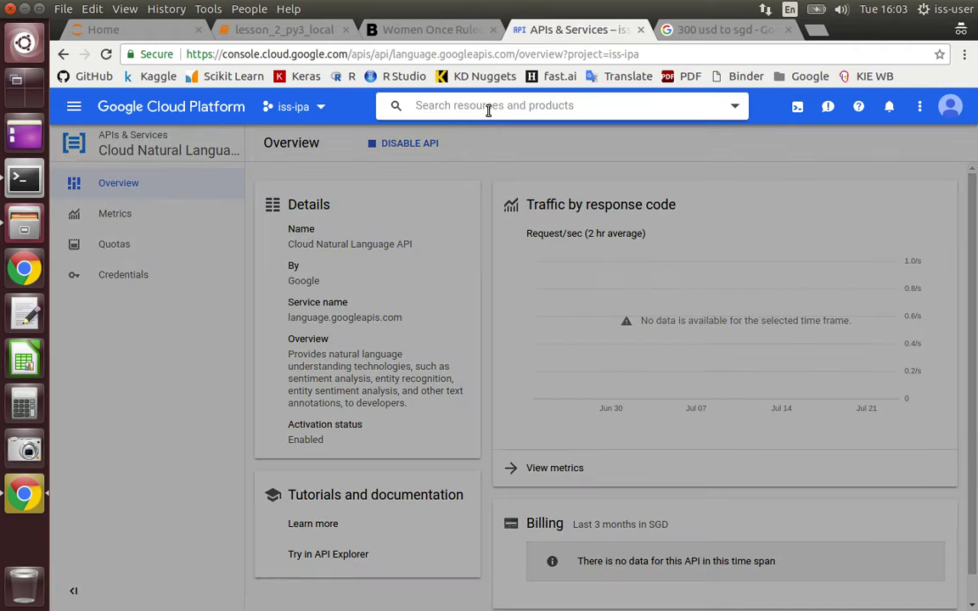
type("v")
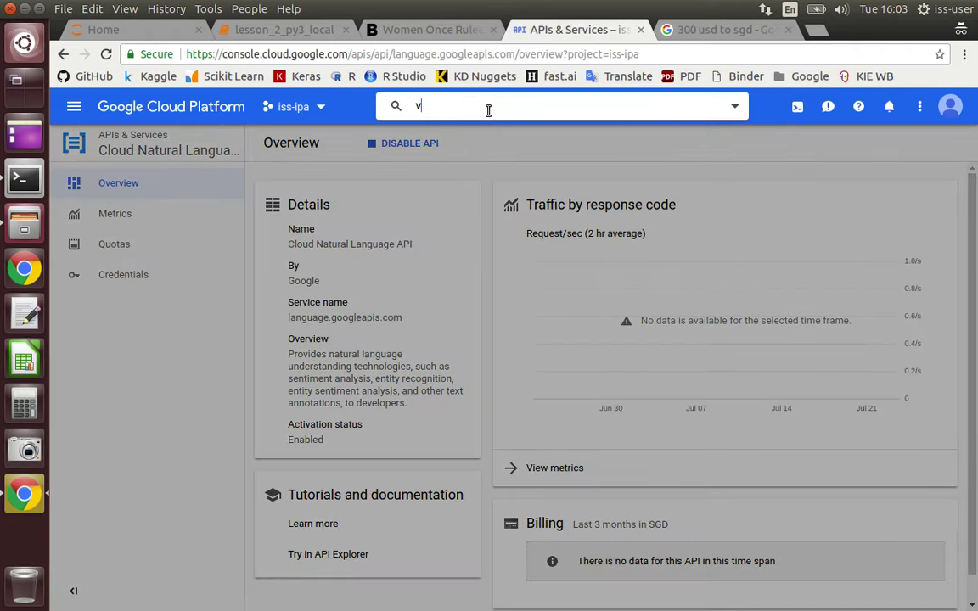
type("ideo")
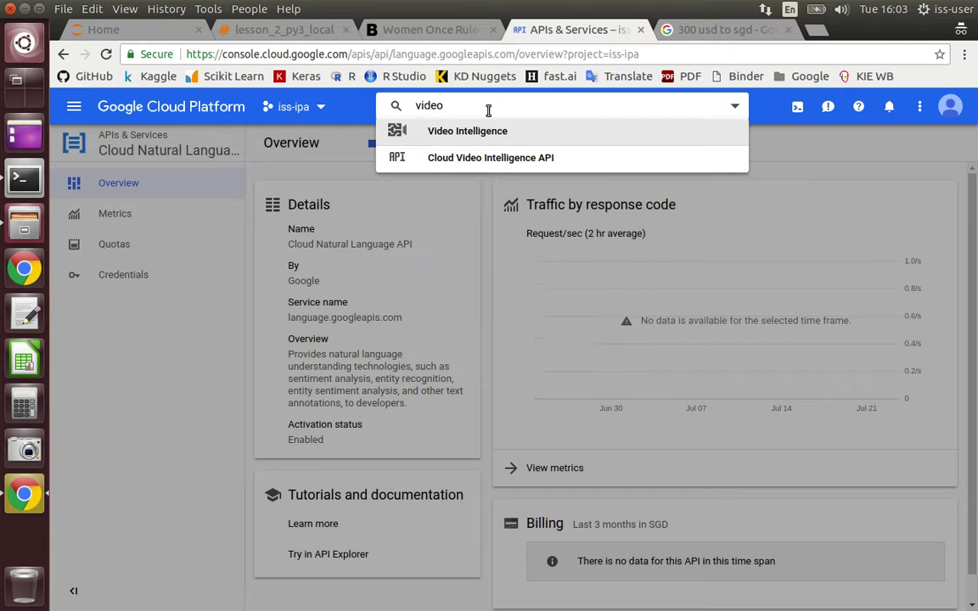
left_click(466, 158)
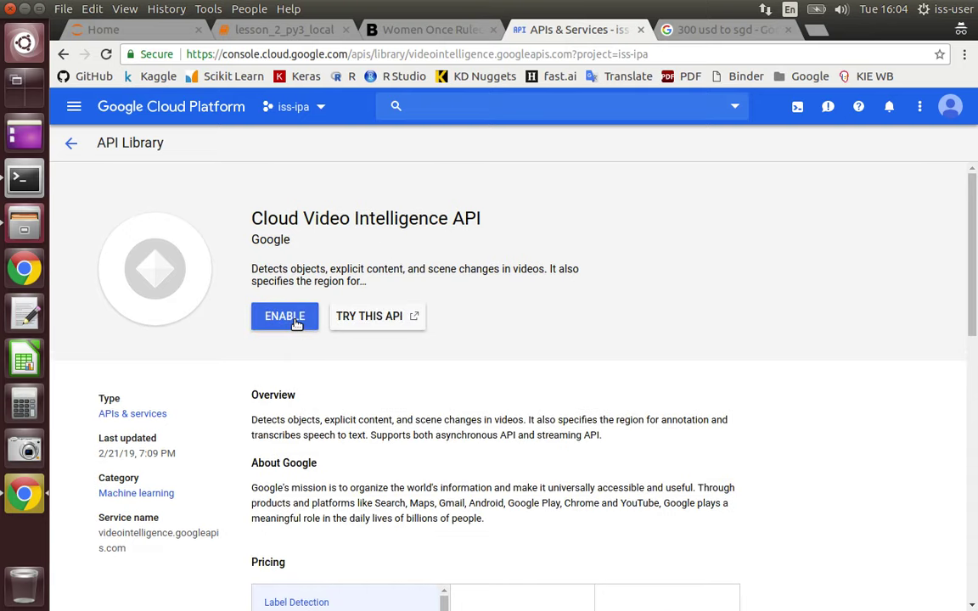
left_click(296, 323)
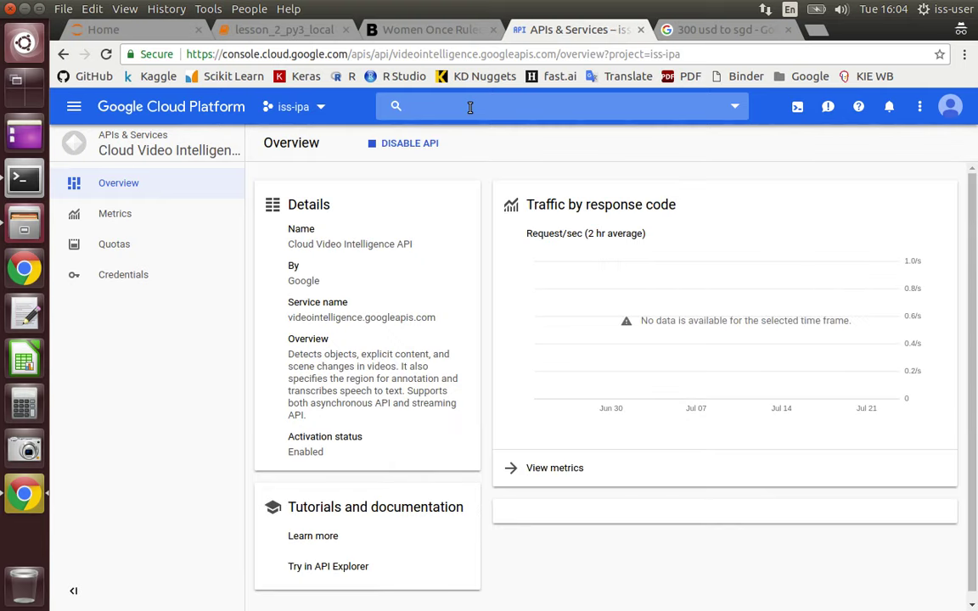
Search the console for "speech" and enable the Cloud Speech-to-Text API for the iss-ipa project
left_click(470, 107)
type("s")
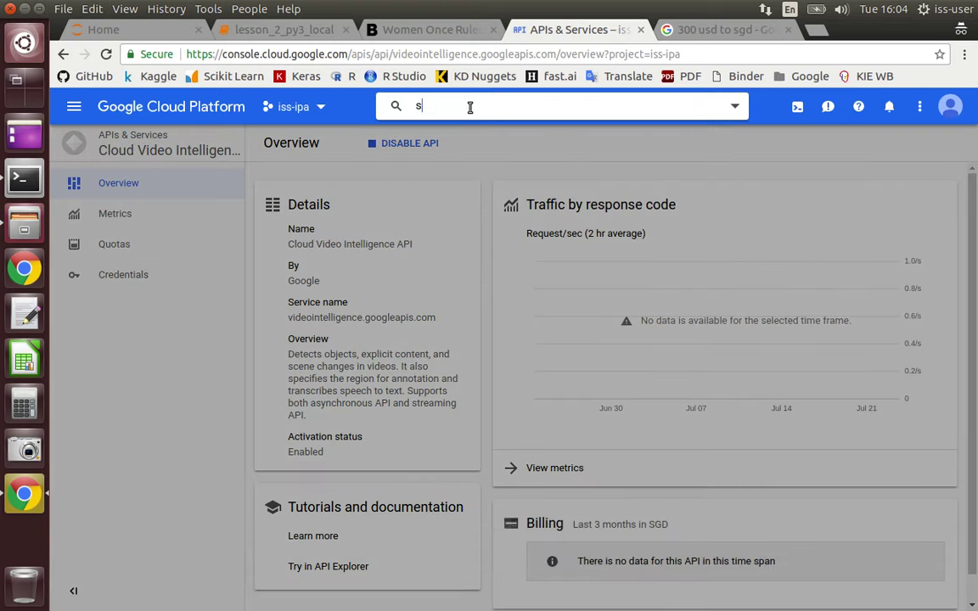
type("peech")
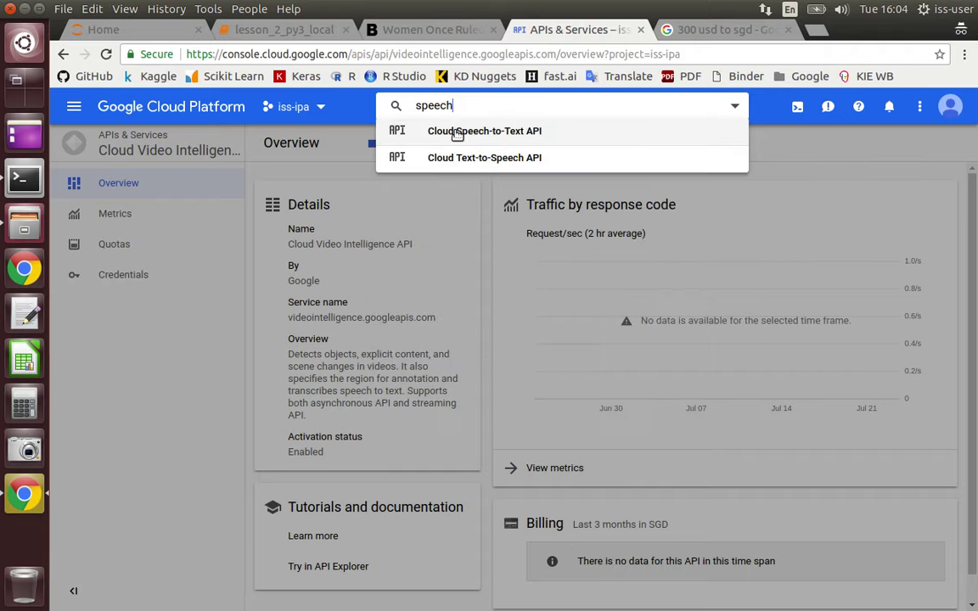
left_click(456, 133)
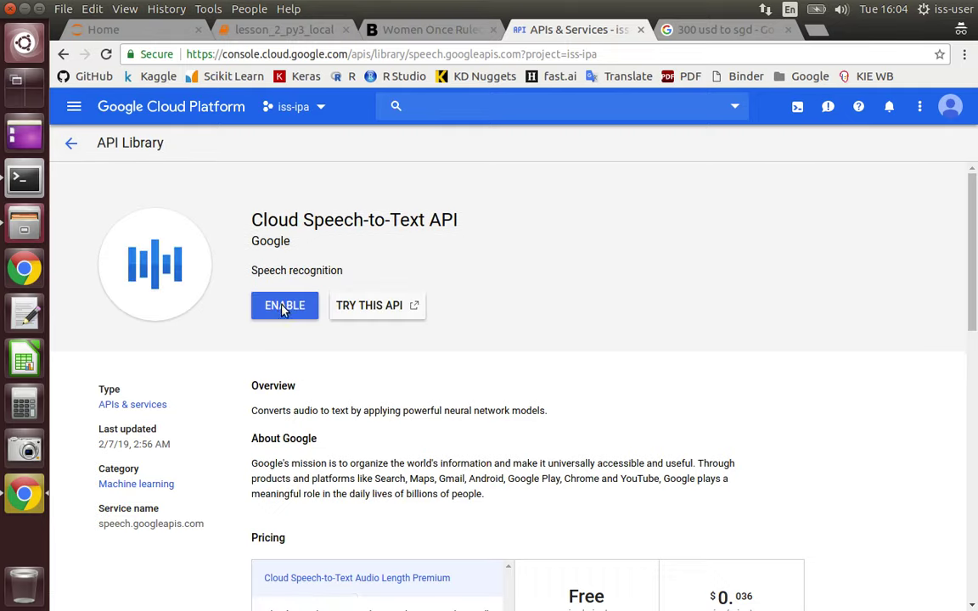
left_click(283, 308)
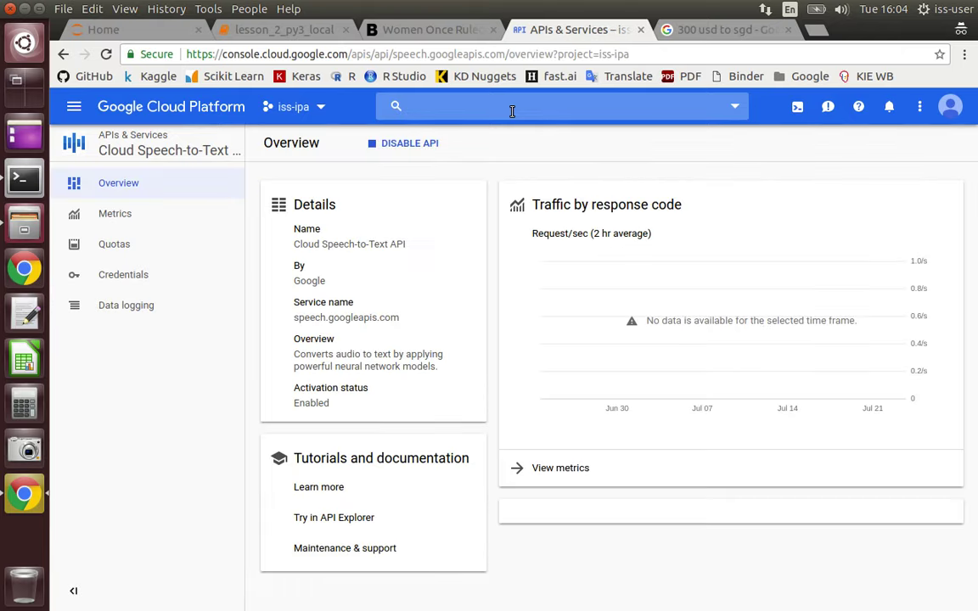
Search the console for "speech" and enable the Cloud Text-to-Speech API for the iss-ipa project
left_click(512, 111)
type("spee")
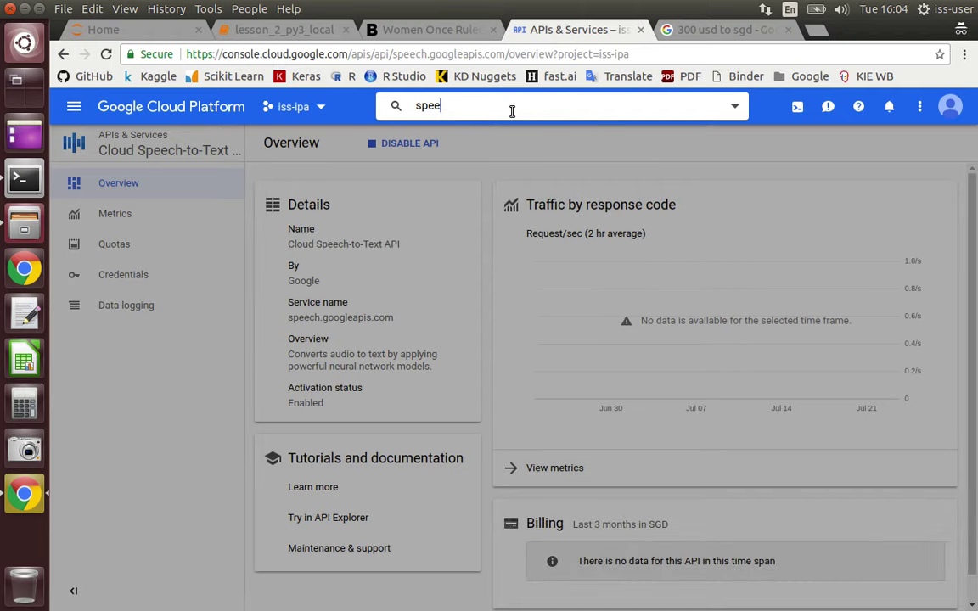
type("ch")
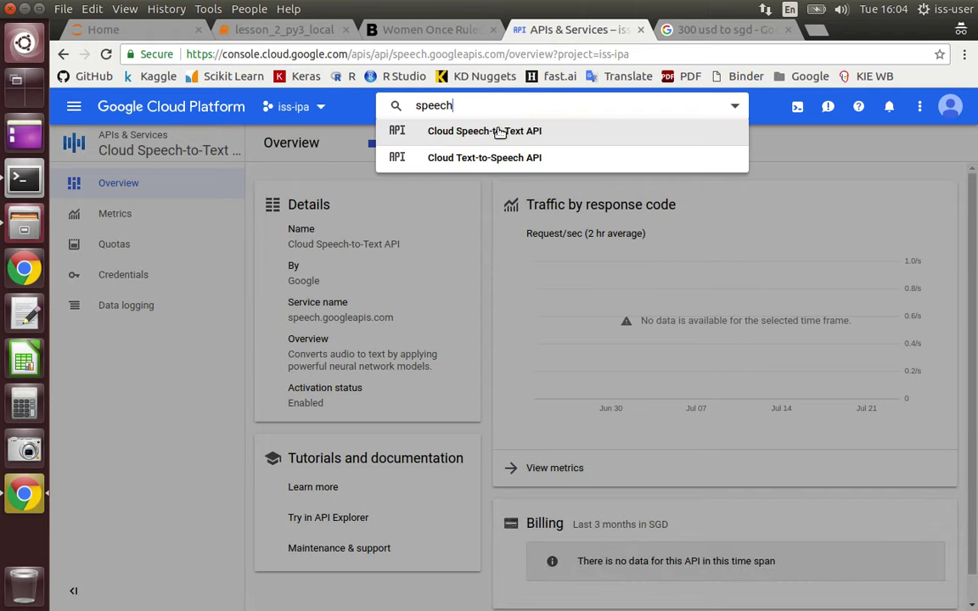
left_click(478, 158)
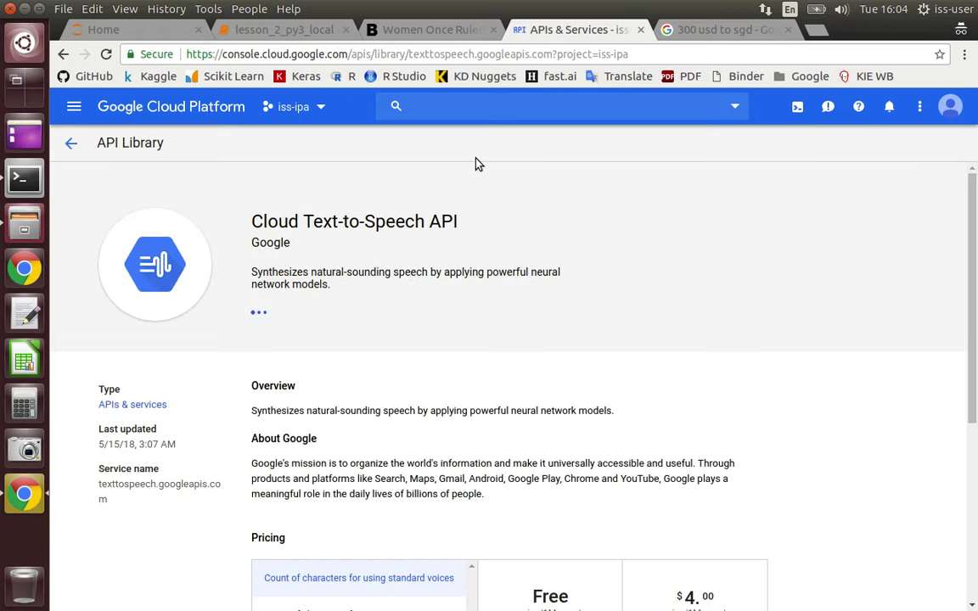
left_click(285, 316)
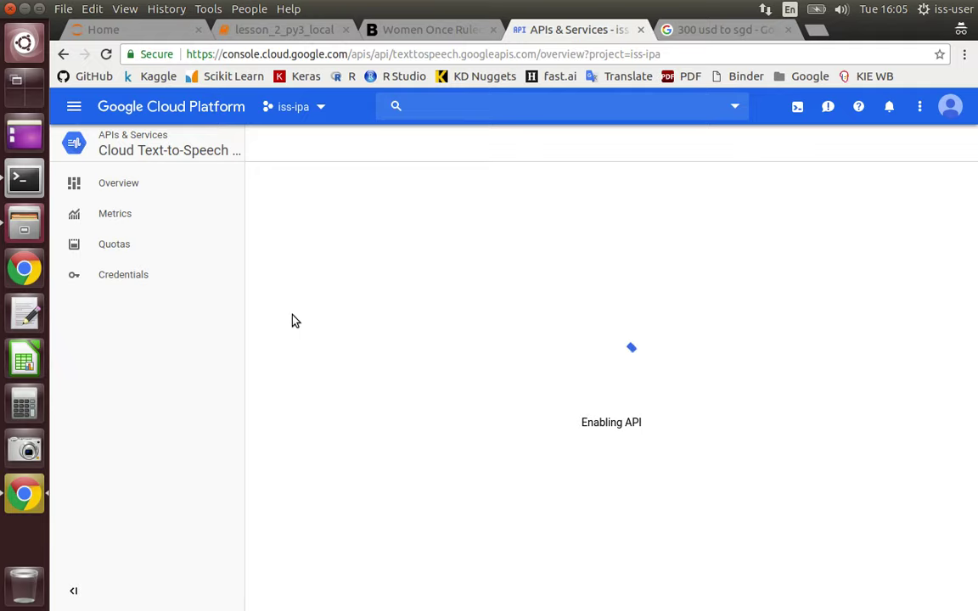
Search the console for "translat" and enable the Cloud Translation API for the iss-ipa project
left_click(485, 105)
type("tr")
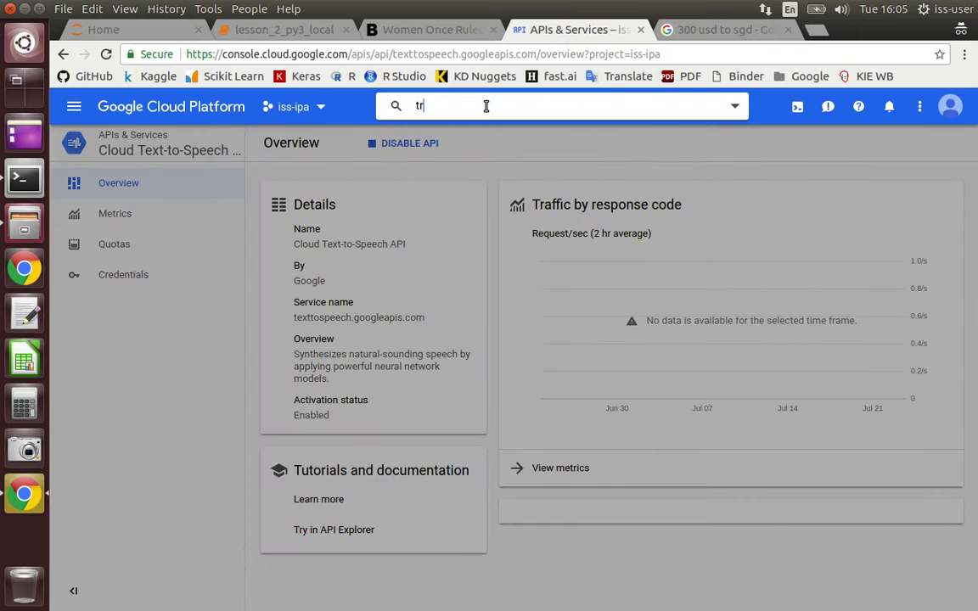
type("anslat")
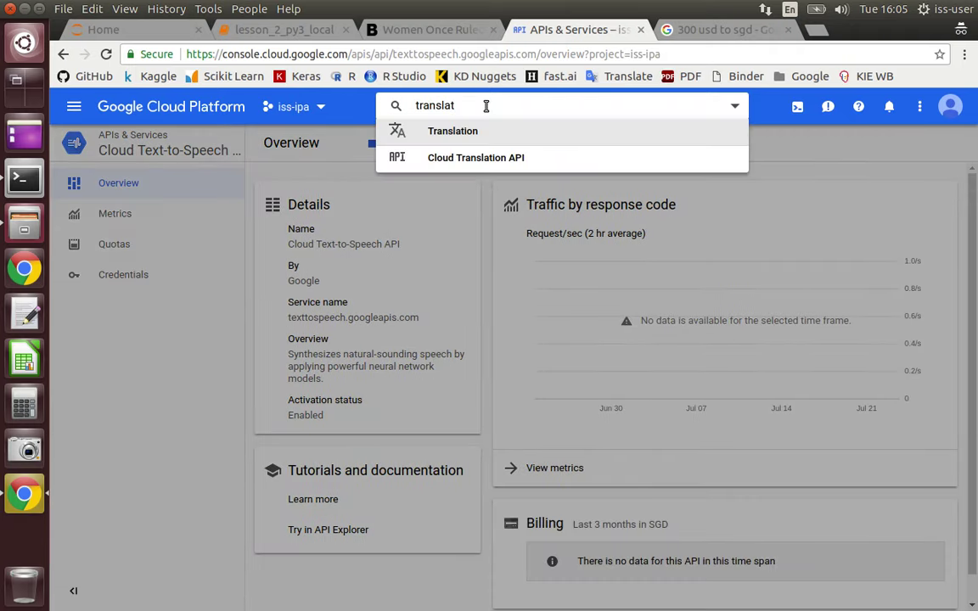
left_click(465, 159)
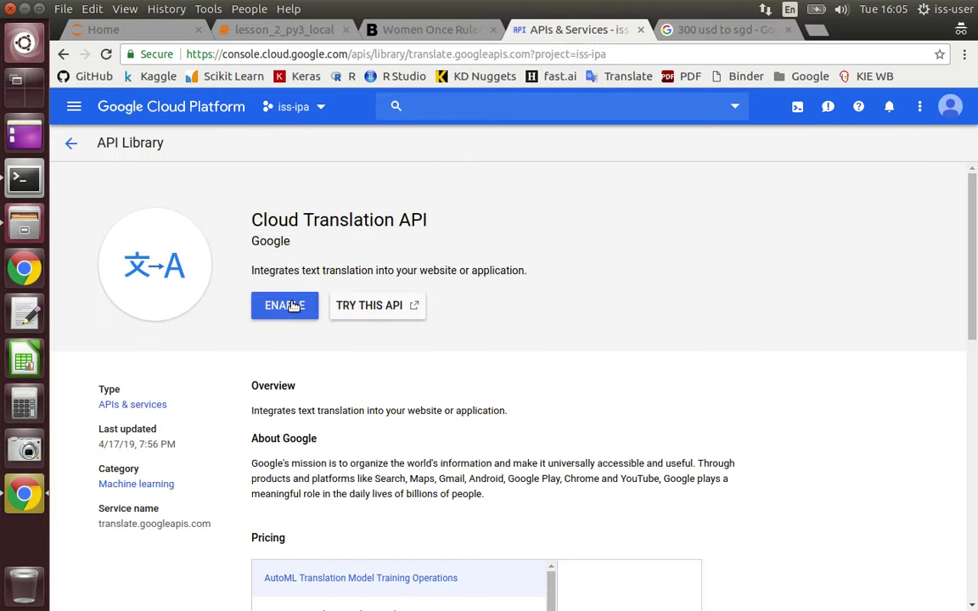
left_click(293, 306)
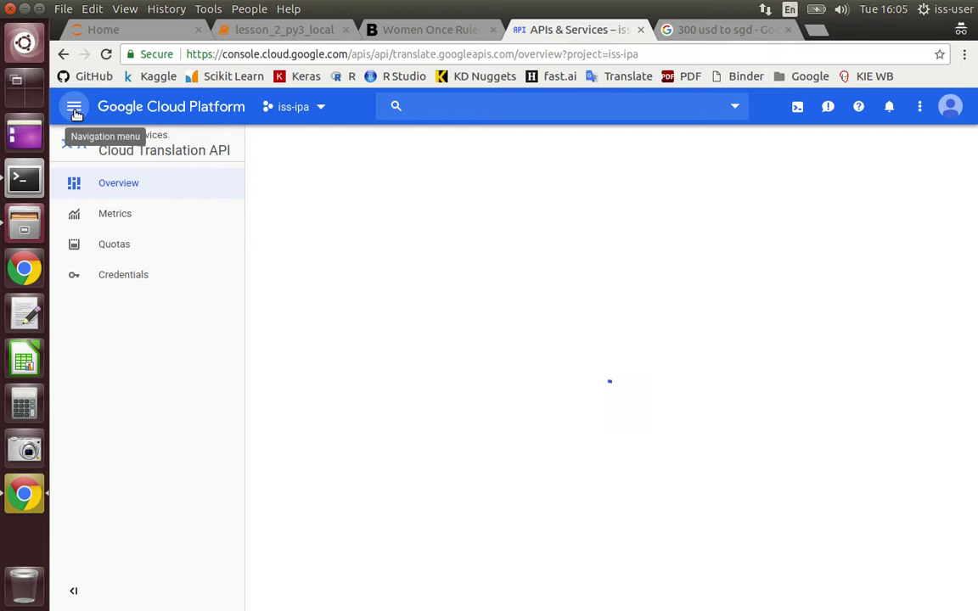
Return to the APIs & Services dashboard and review the list of APIs for the iss-ipa project
left_click(75, 114)
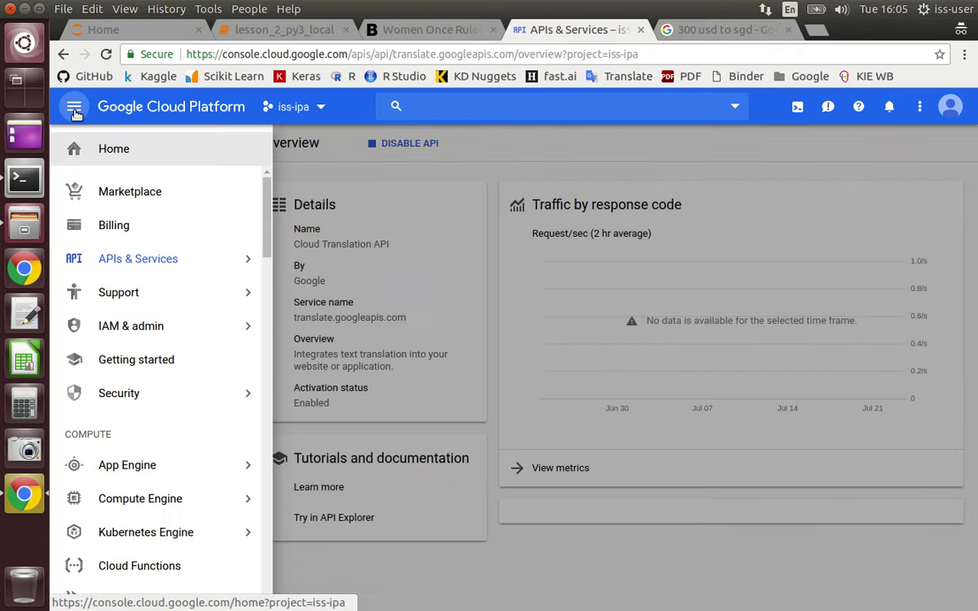
mouse_move(129, 266)
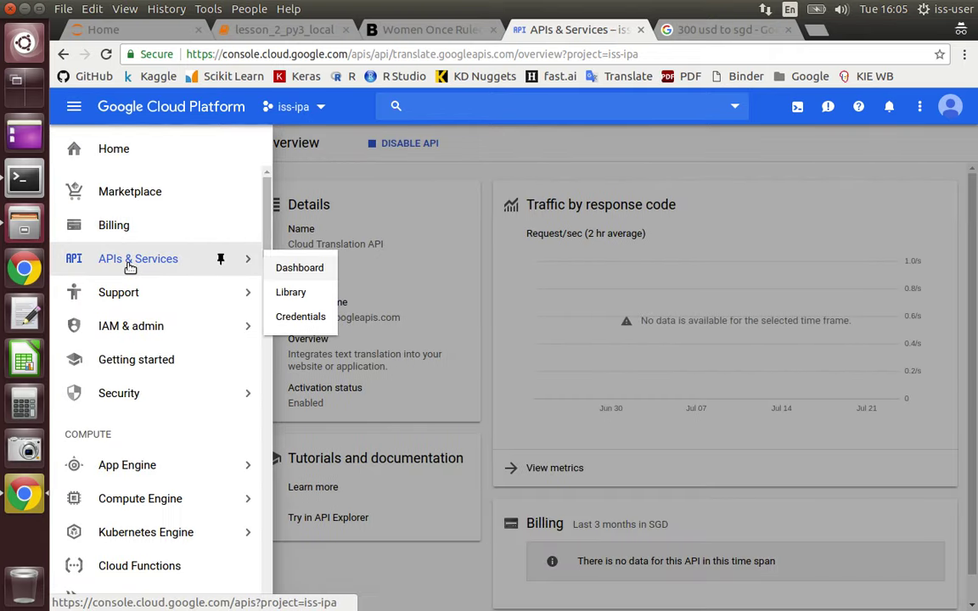
left_click(297, 275)
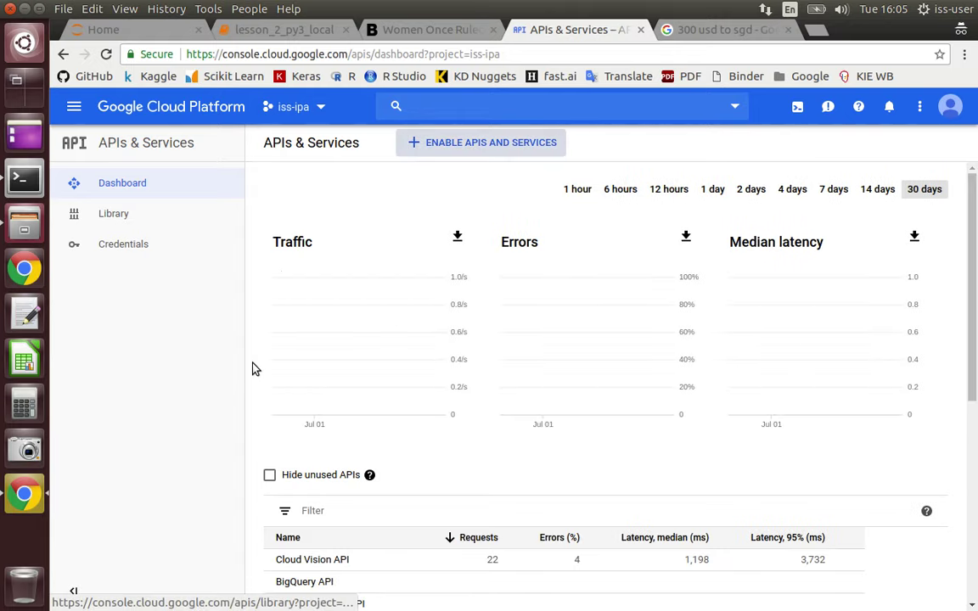
scroll(256, 369, "down", 4)
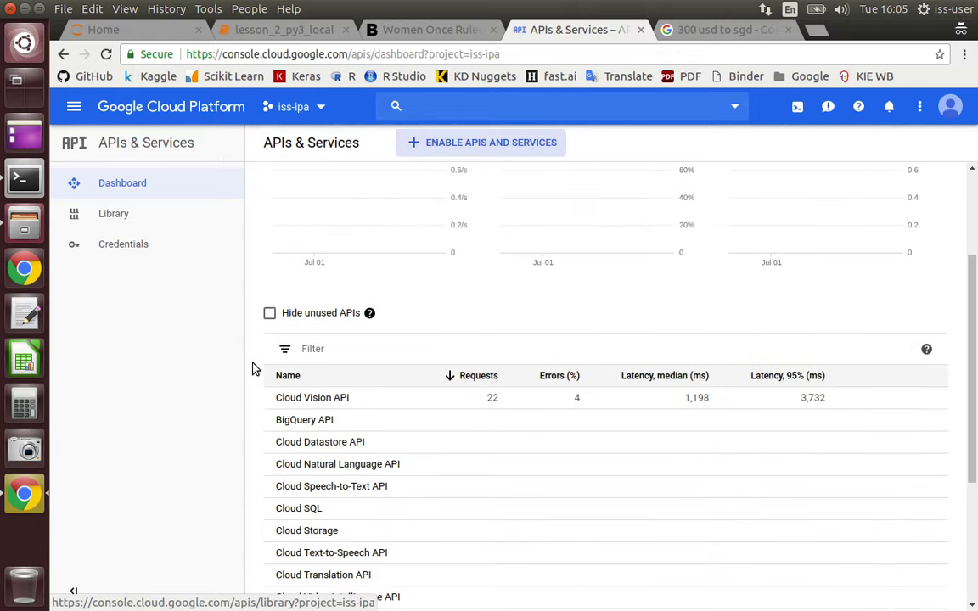
scroll(253, 367, "down", 4)
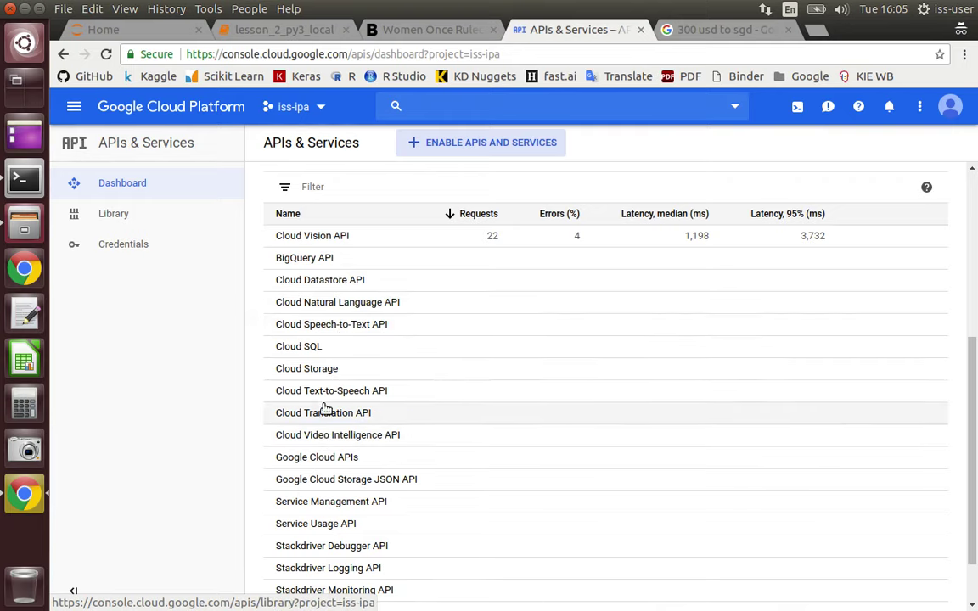
Open the project's credentials and select the iss-ipa service account key in the list
left_click(126, 246)
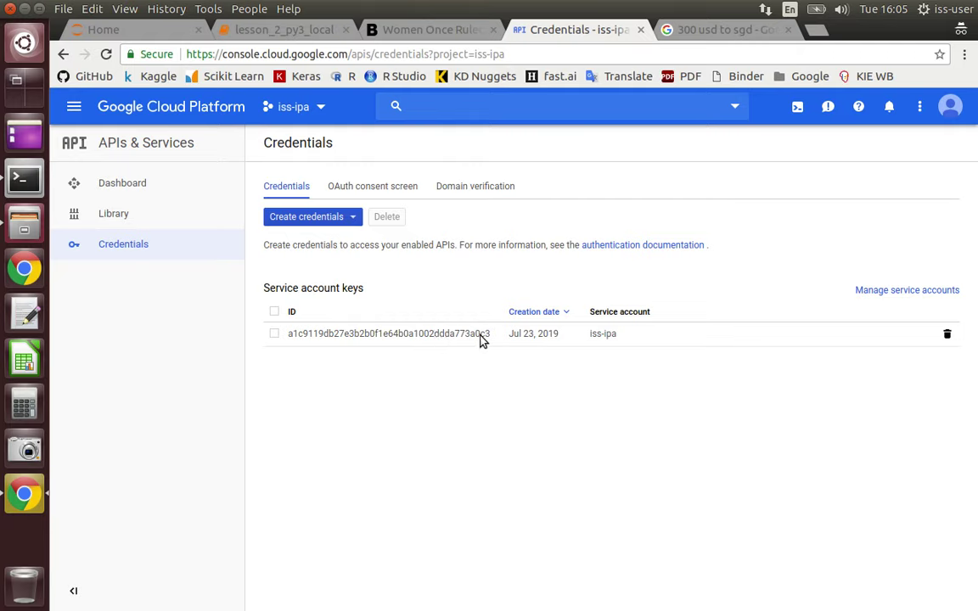
left_click(453, 338)
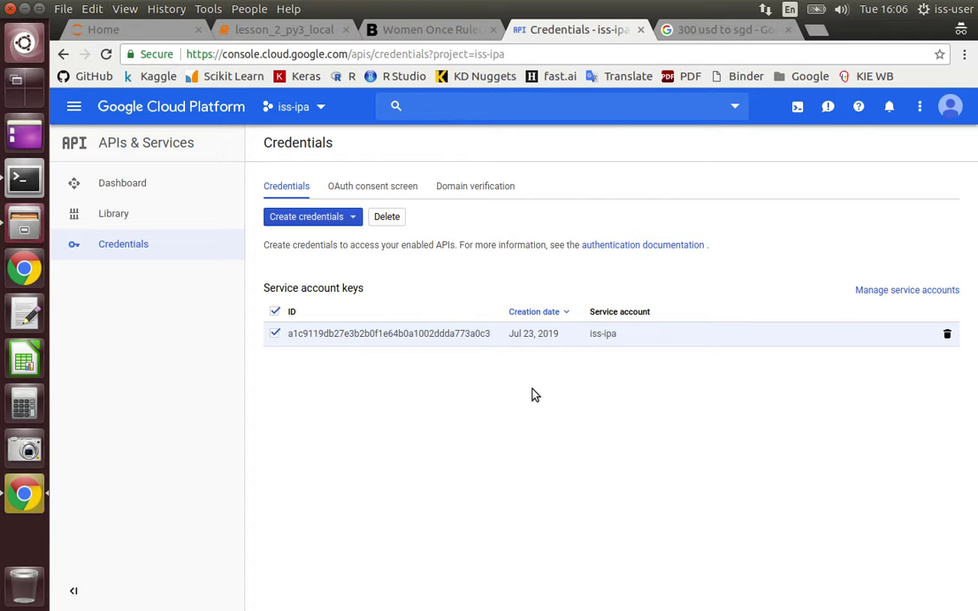
left_click(355, 220)
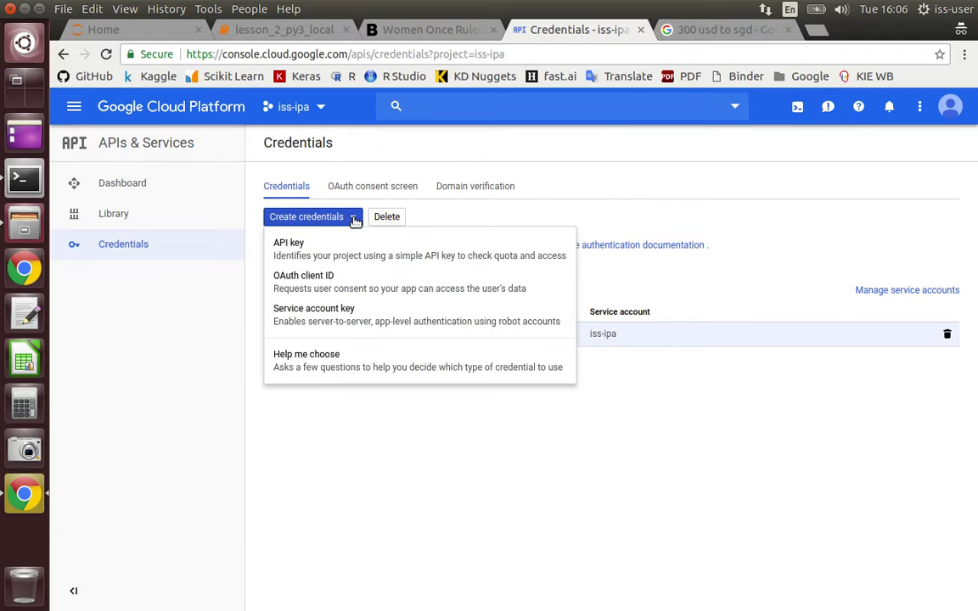
left_click(310, 316)
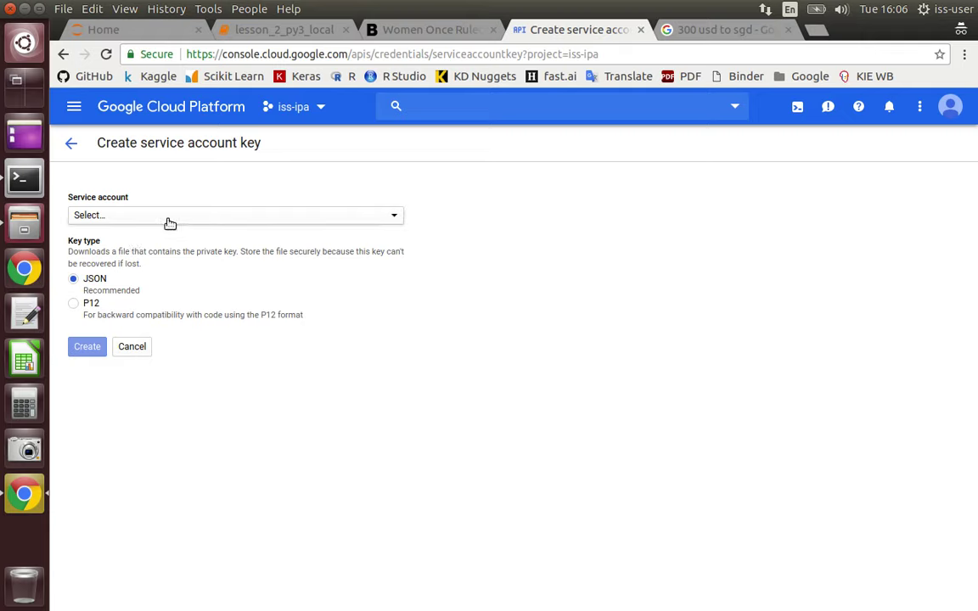
left_click(169, 219)
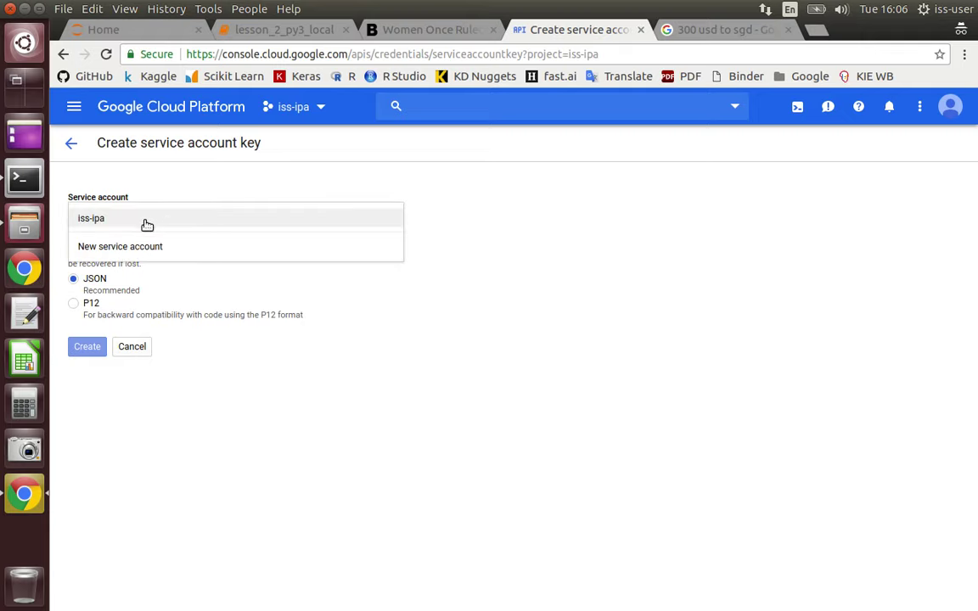
left_click(98, 219)
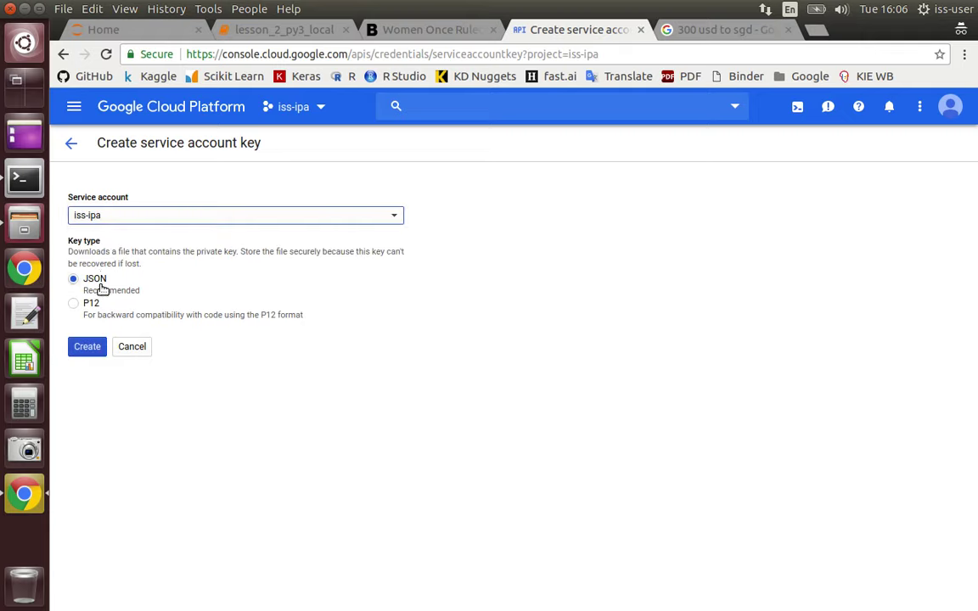
left_click(94, 352)
left_click(71, 146)
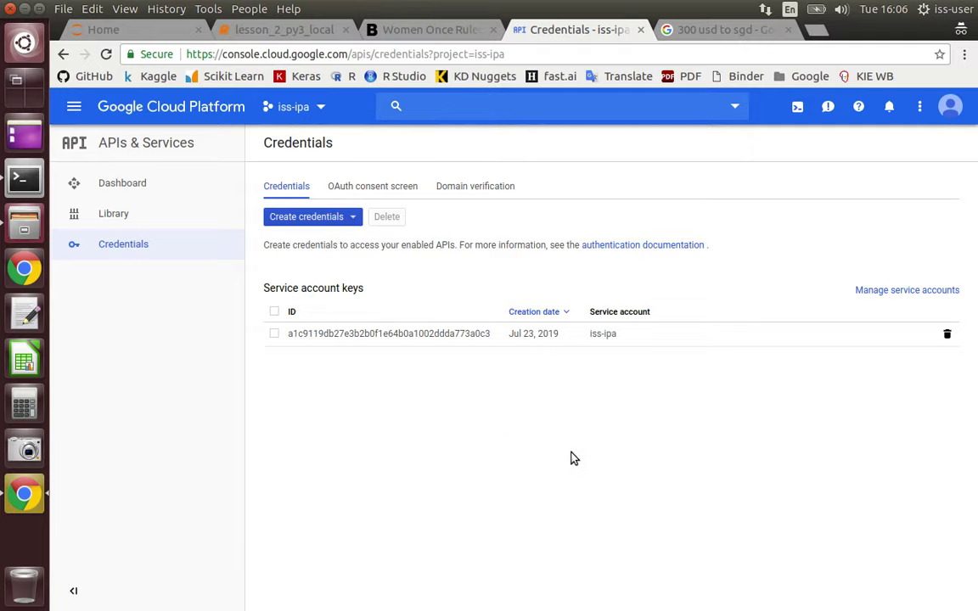
Switch to the Mac desktop, open the Downloads folder in Finder, and select the iss-ipa service account key JSON file
key("ctrl+Left")
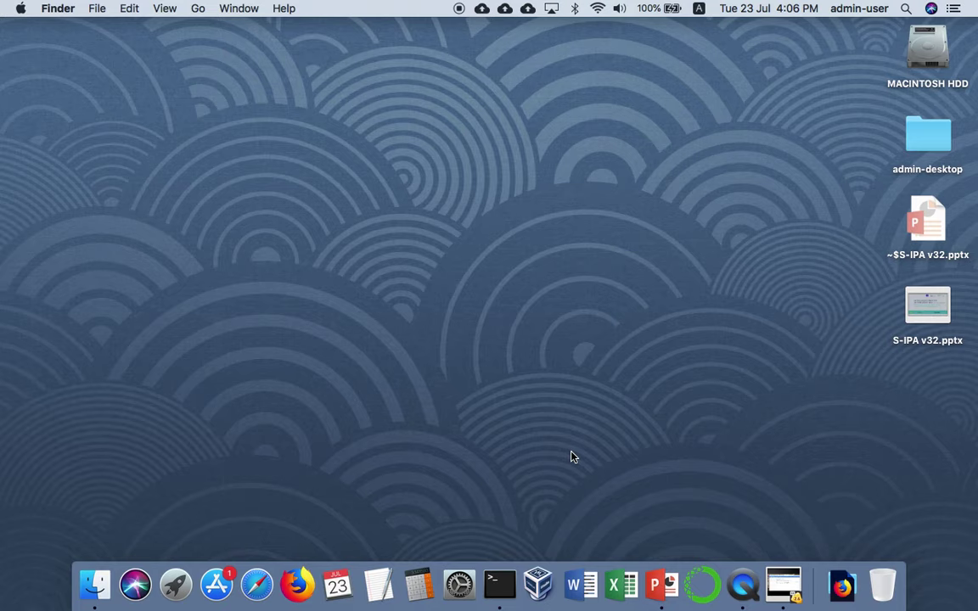
left_click(841, 585)
left_click(847, 440)
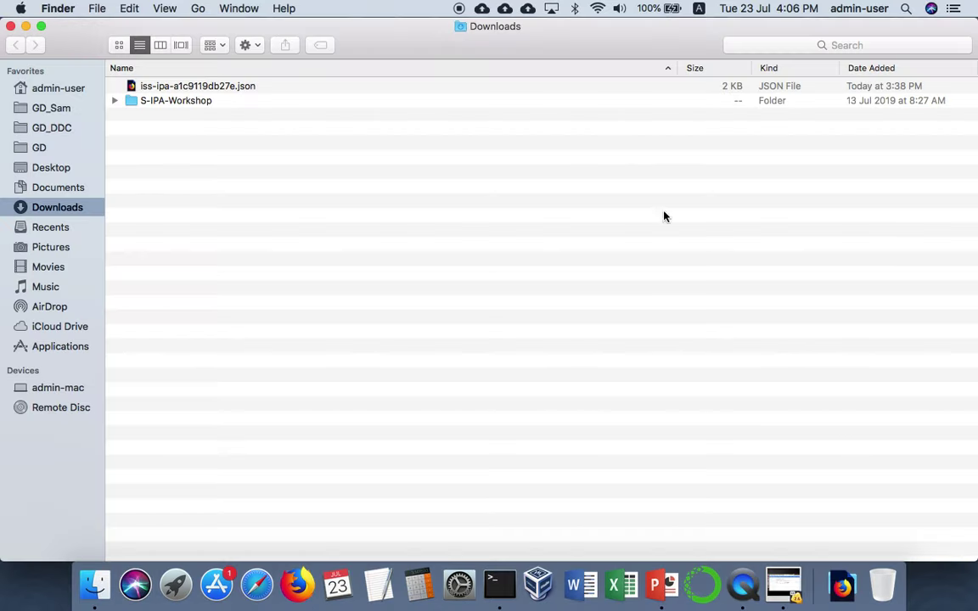
left_click(263, 88)
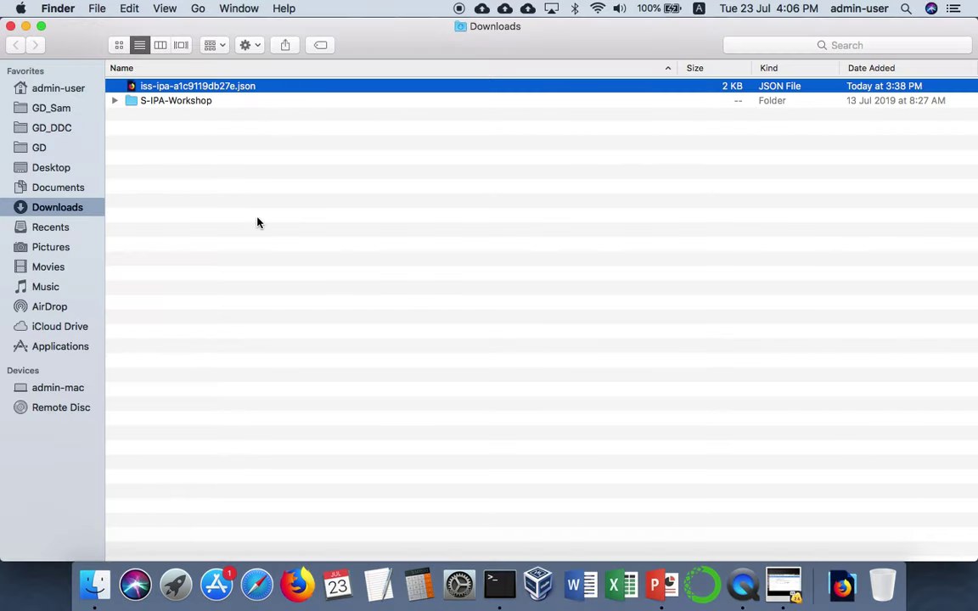
Switch to the lesson_2_py3_local notebook in Chrome and examine the service account JSON path in the Vision API client cell
key("ctrl+Right")
key("ctrl+Right")
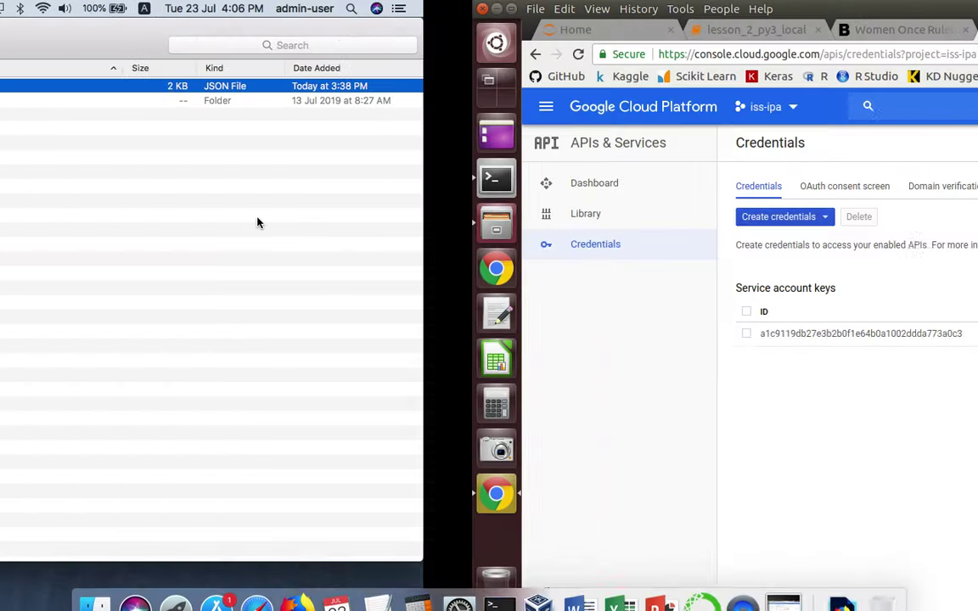
key("ctrl+Left")
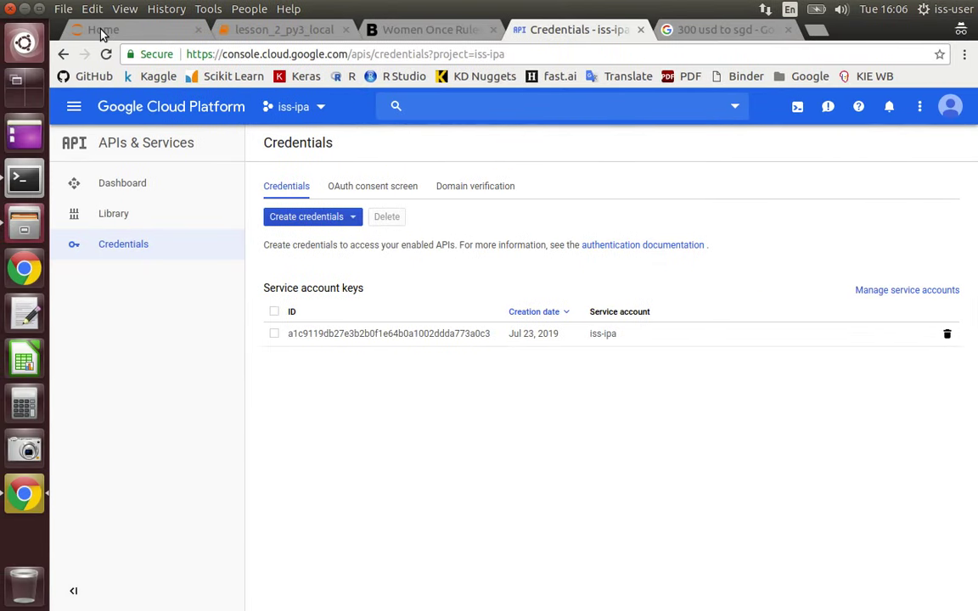
left_click(284, 30)
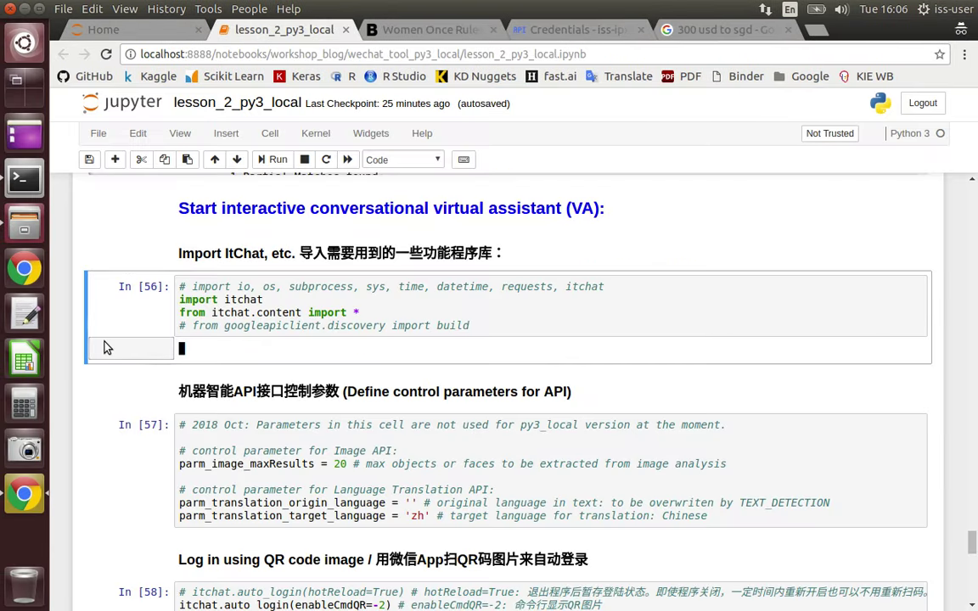
scroll(105, 347, "up", 20)
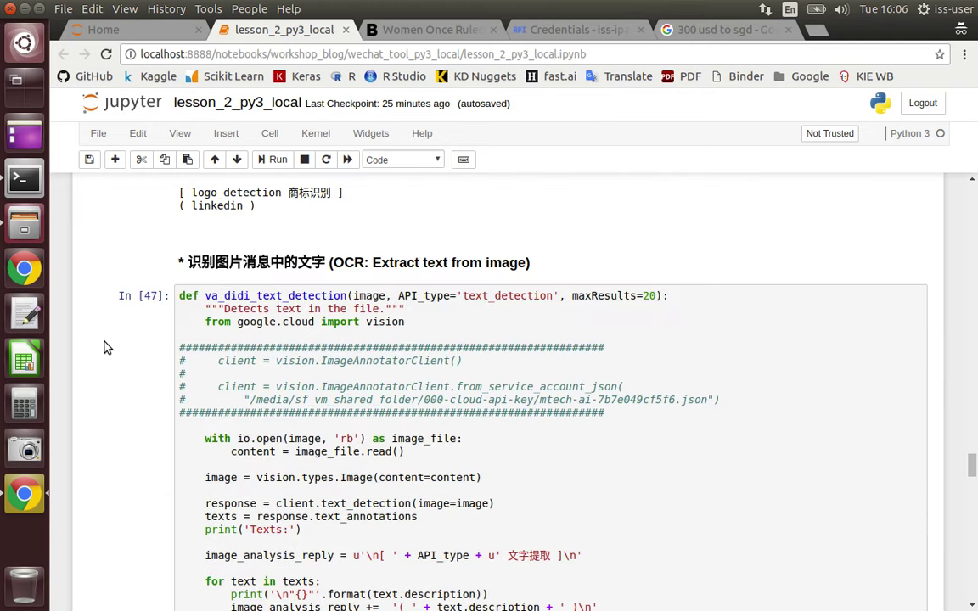
scroll(103, 347, "up", 20)
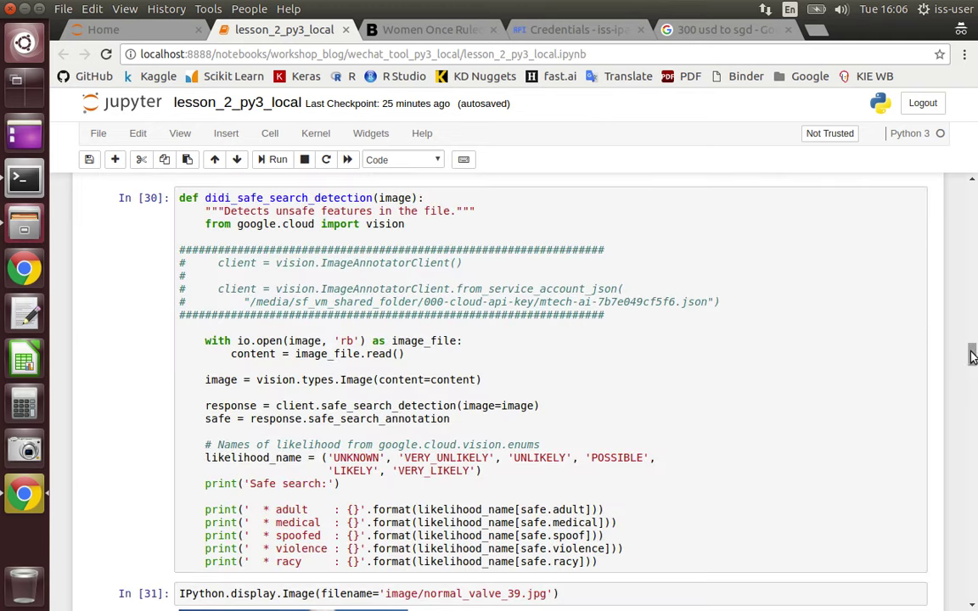
left_click_drag(974, 356, 972, 183)
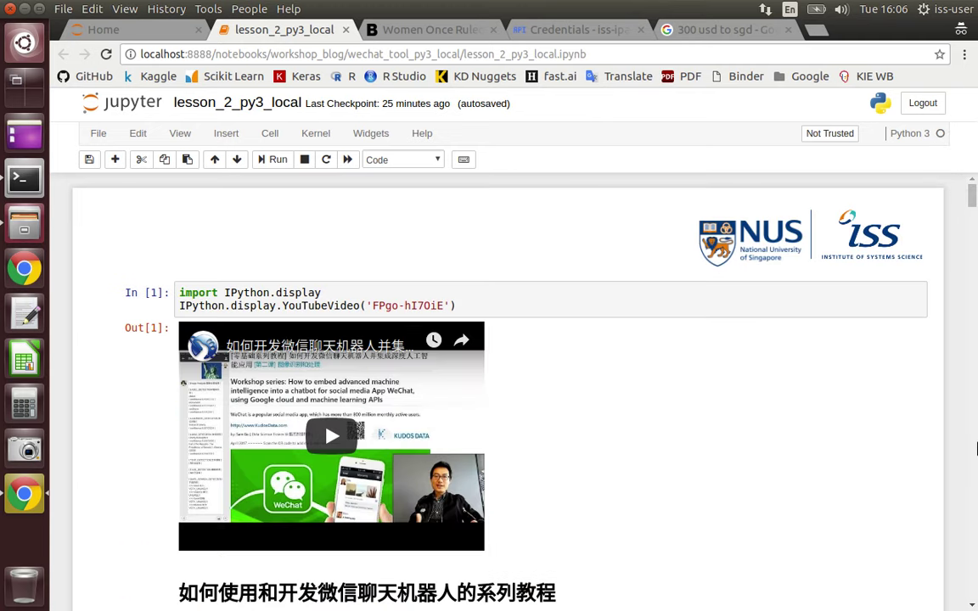
scroll(977, 448, "down", 10)
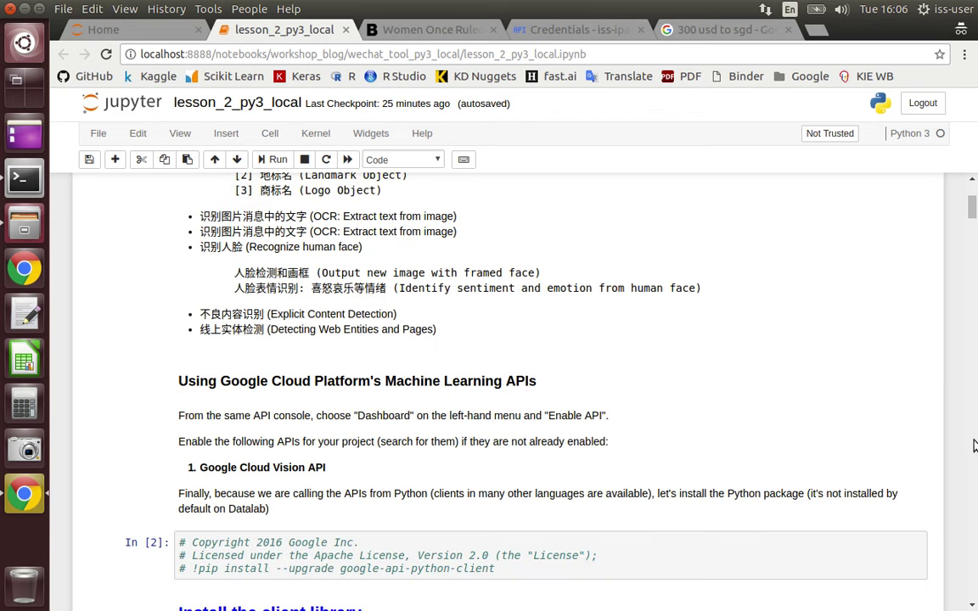
scroll(975, 446, "down", 5)
scroll(975, 446, "down", 5)
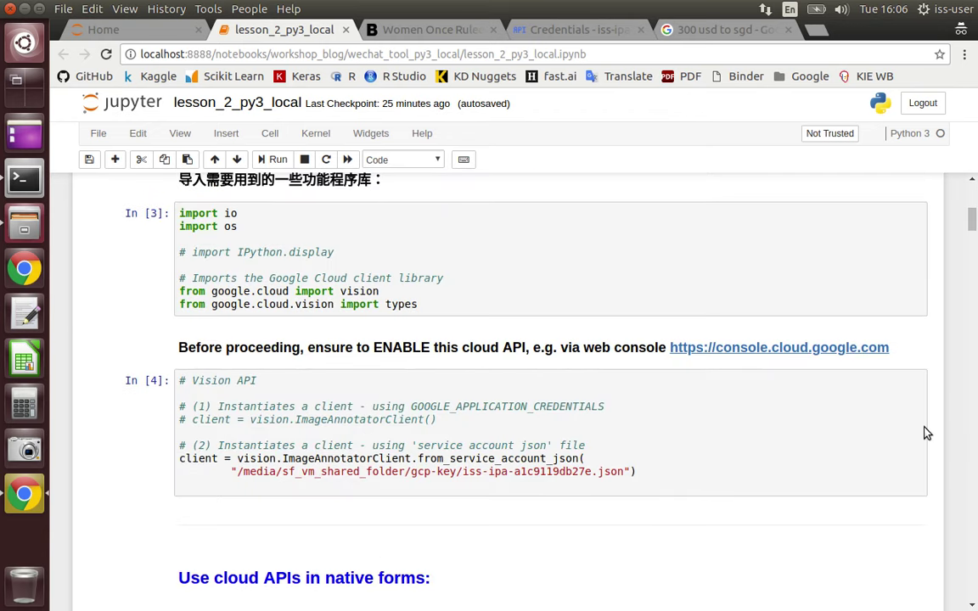
left_click_drag(625, 471, 239, 472)
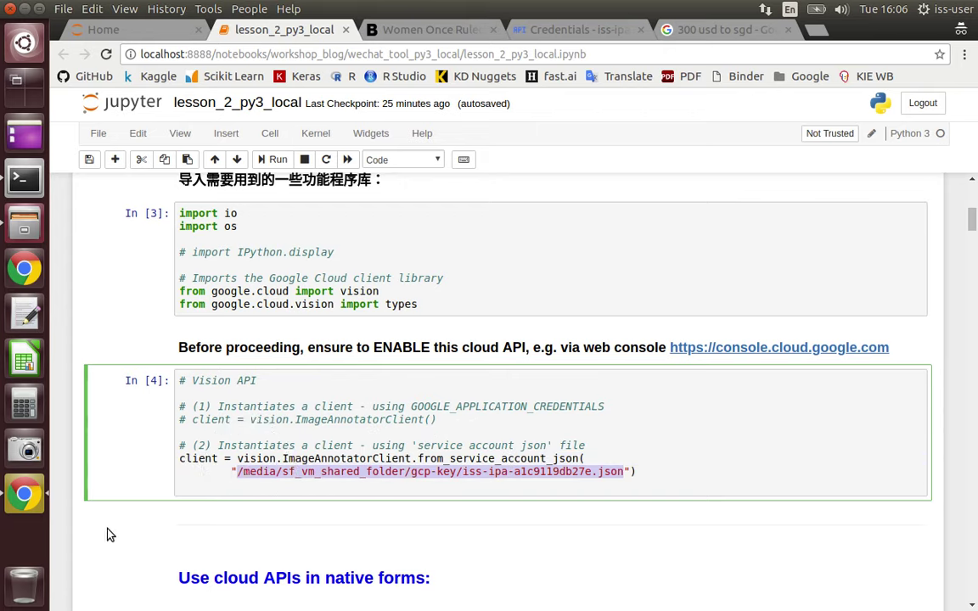
left_click(220, 498)
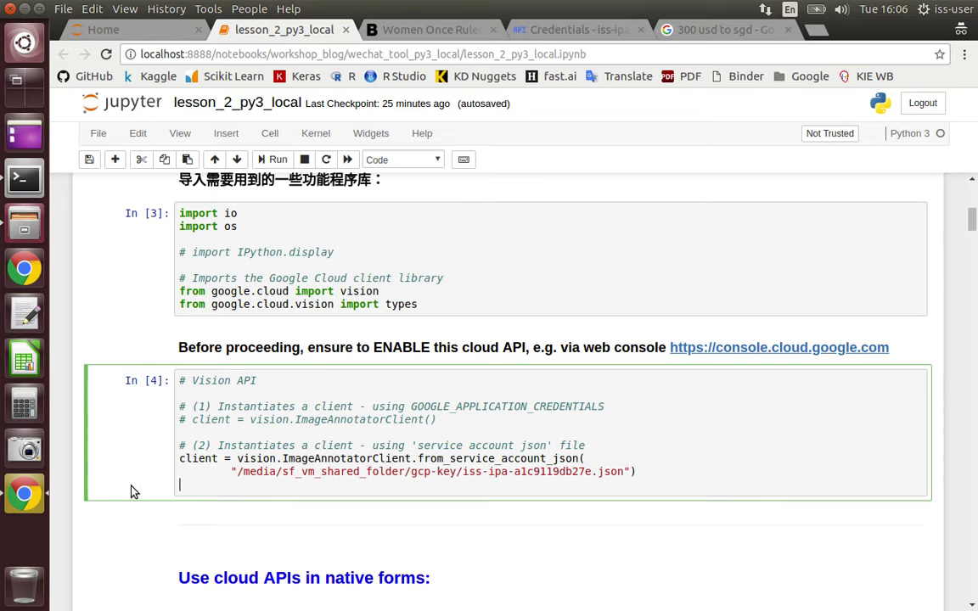
key("Escape")
scroll(133, 490, "down", 1)
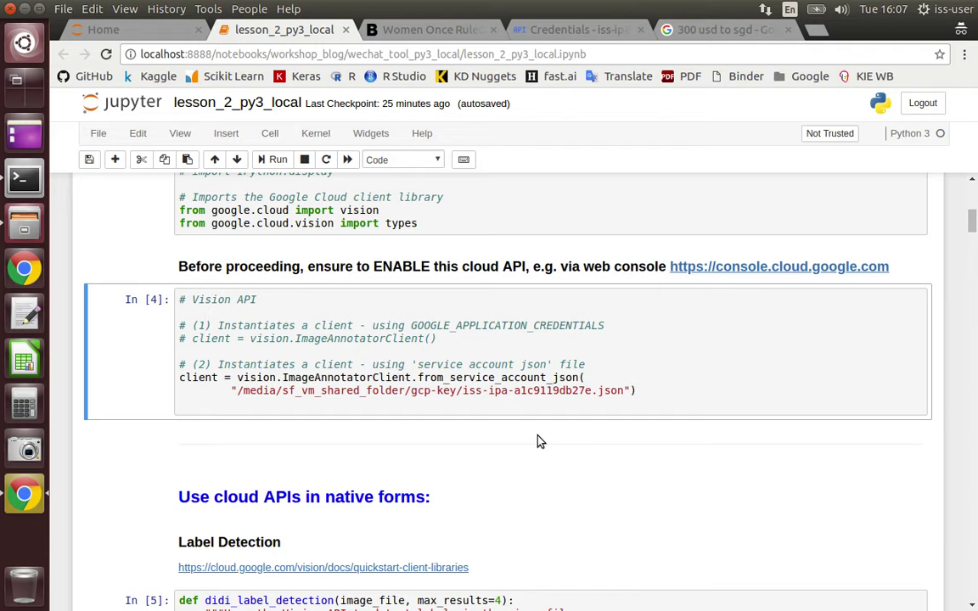
scroll(116, 462, "down", 1)
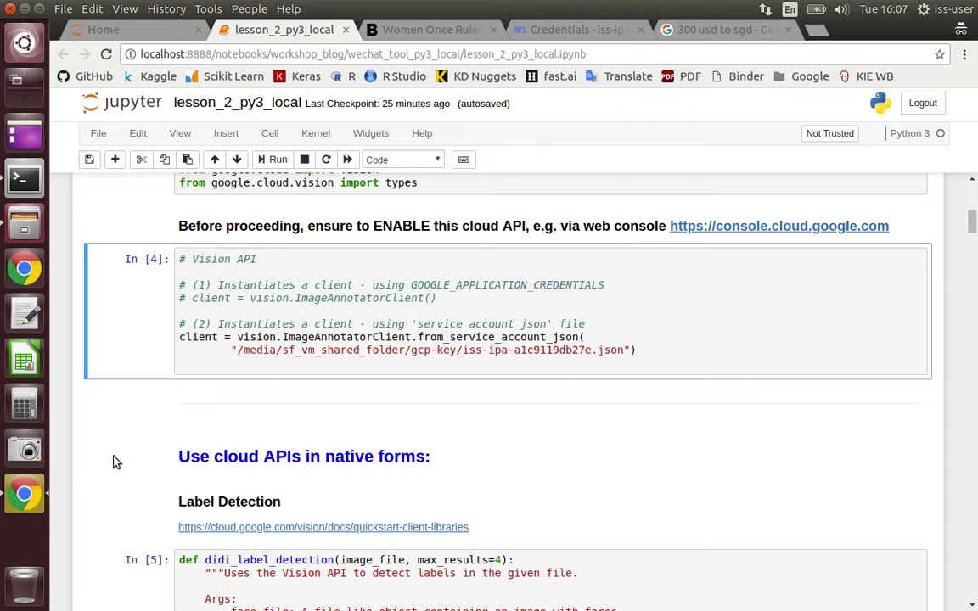
Switch back to the Downloads folder in Finder on the Mac desktop
key("ctrl+Left")
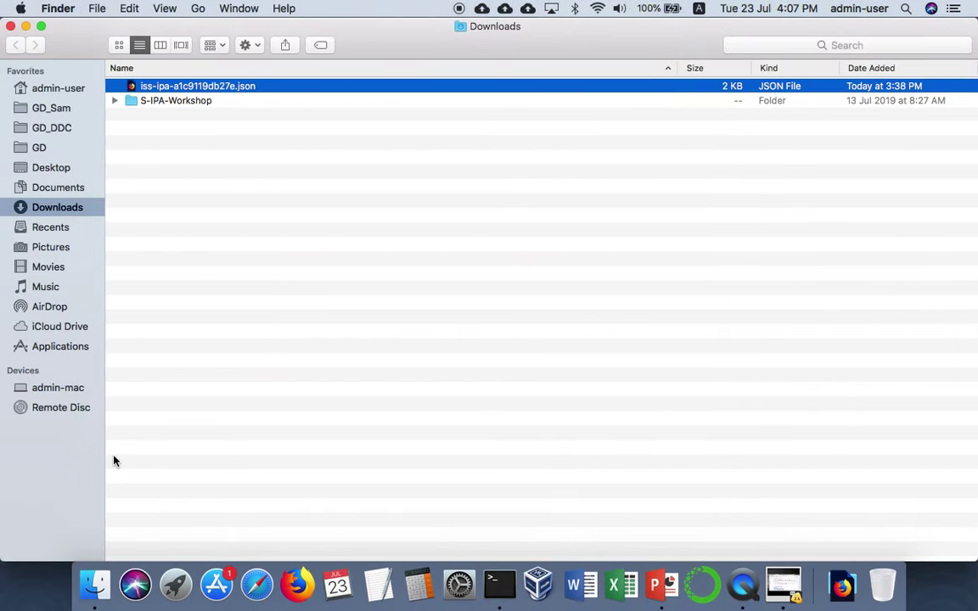